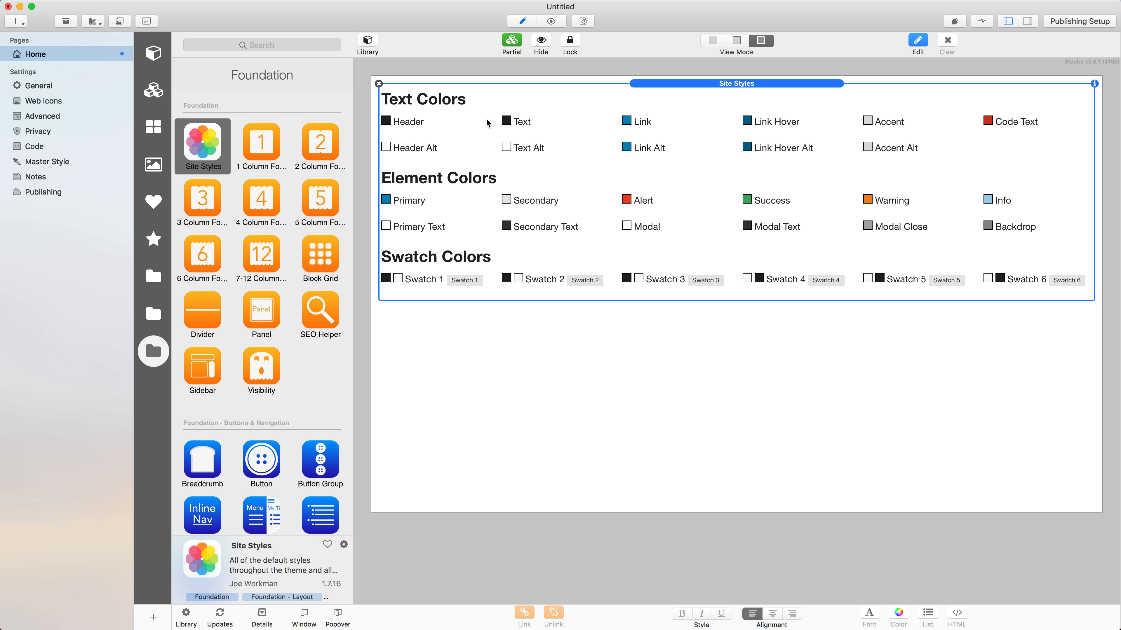
Step: Add a Top Bar stack below the Site Styles stack and check it in the page preview
{"action": "scroll", "coordinate": [273, 255], "scroll_direction": "down", "scroll_amount": 10}
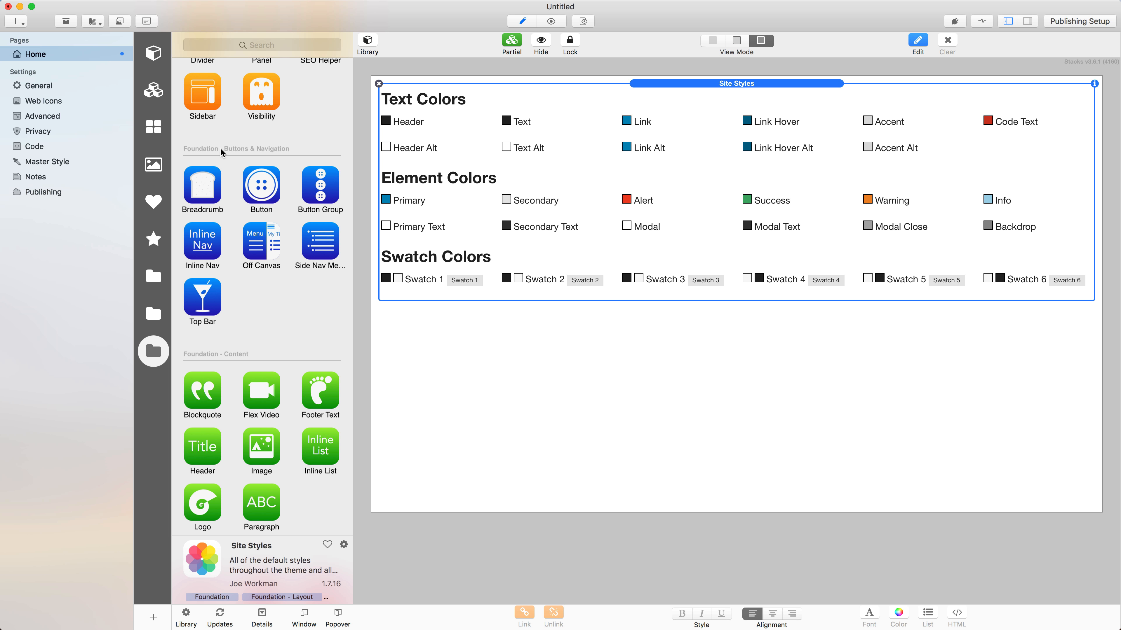
{"action": "scroll", "coordinate": [229, 313], "scroll_direction": "down", "scroll_amount": 5}
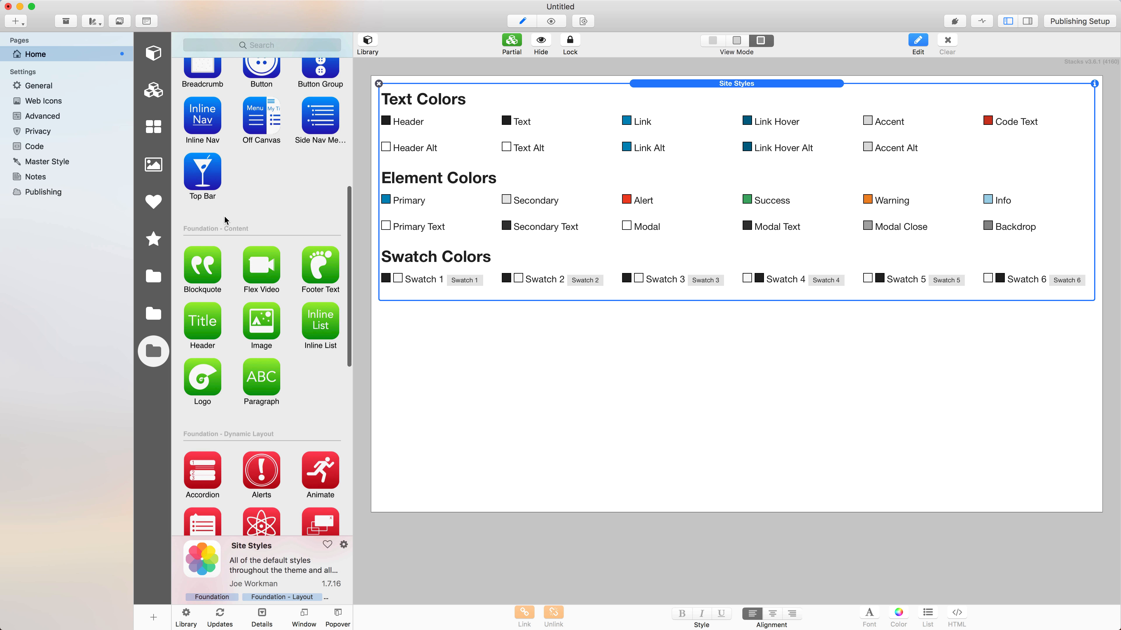
{"action": "scroll", "coordinate": [234, 424], "scroll_direction": "down", "scroll_amount": 9}
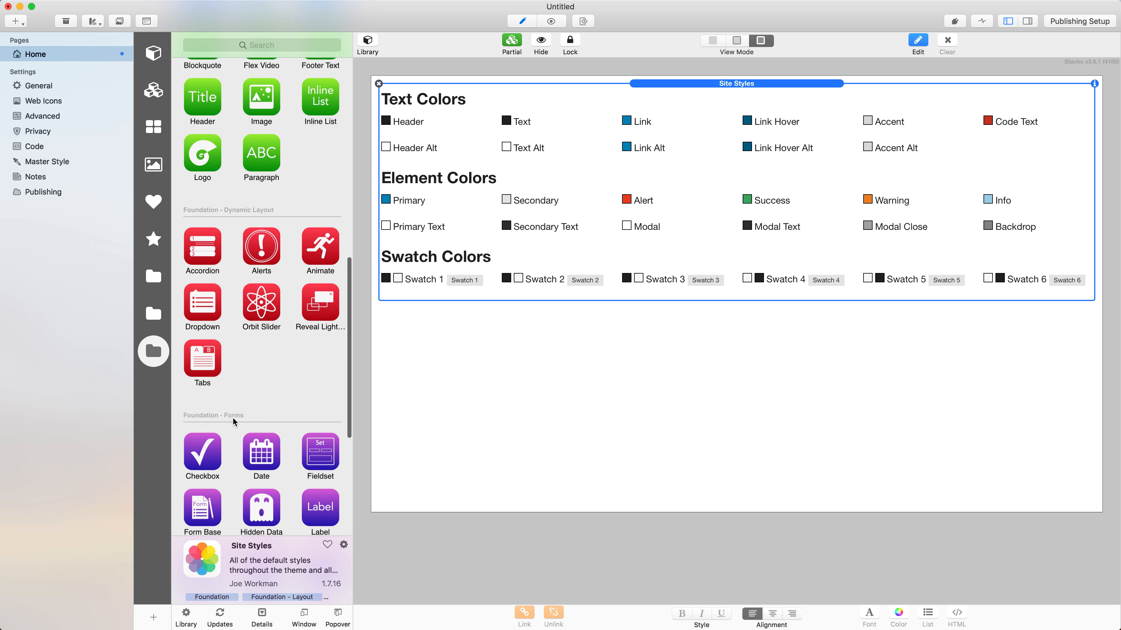
{"action": "scroll", "coordinate": [237, 406], "scroll_direction": "up", "scroll_amount": 14}
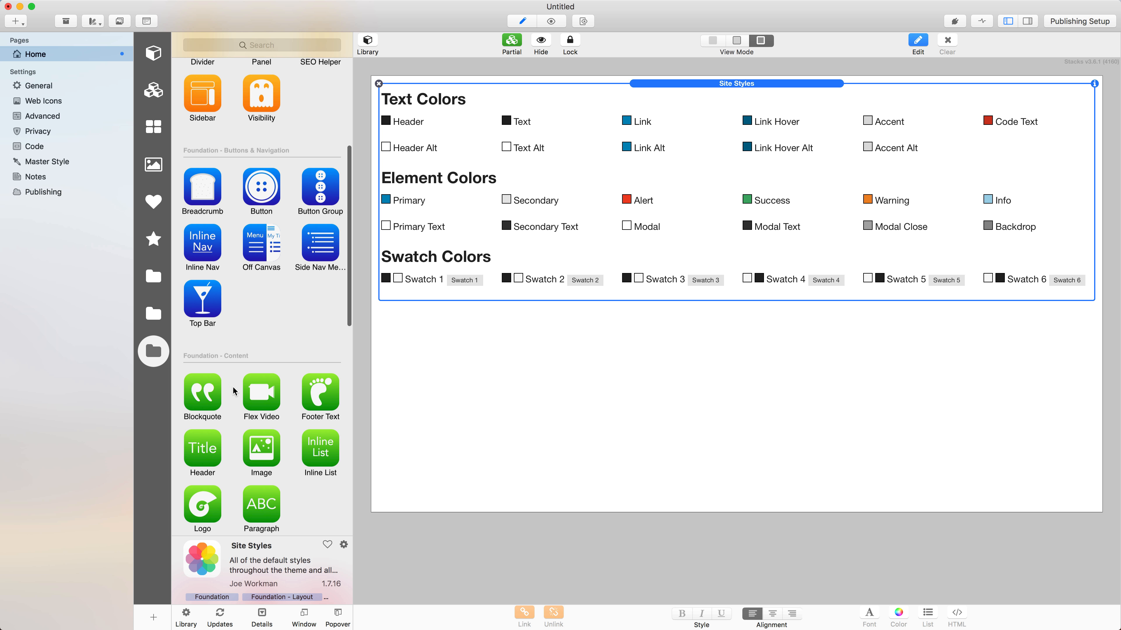
{"action": "left_click_drag", "start_coordinate": [204, 305], "coordinate": [480, 313]}
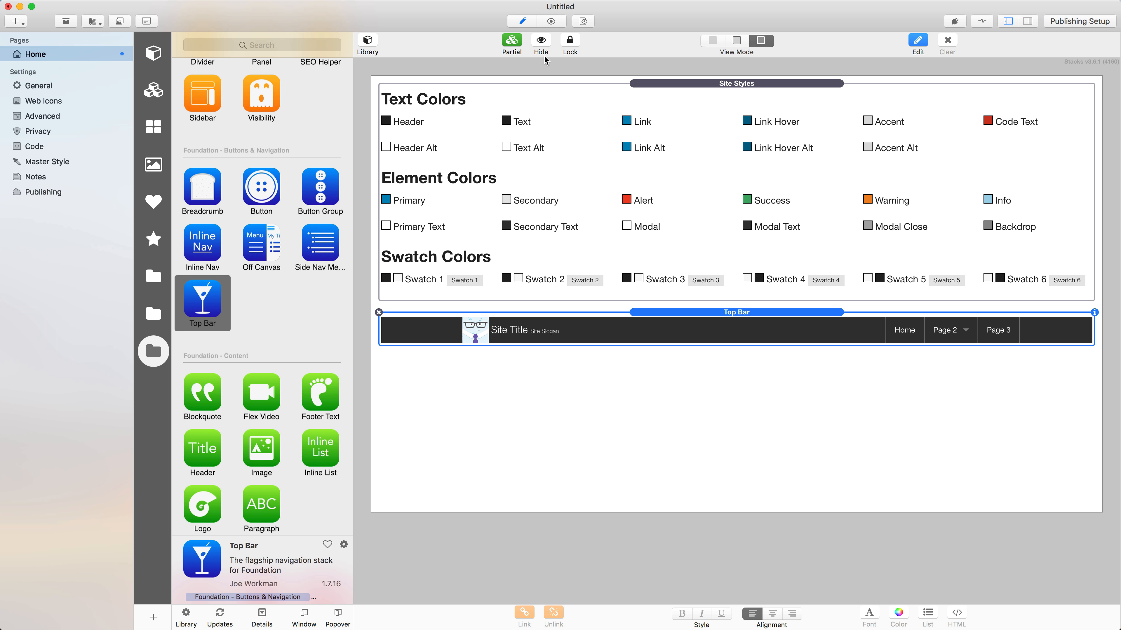
{"action": "left_click", "coordinate": [550, 23]}
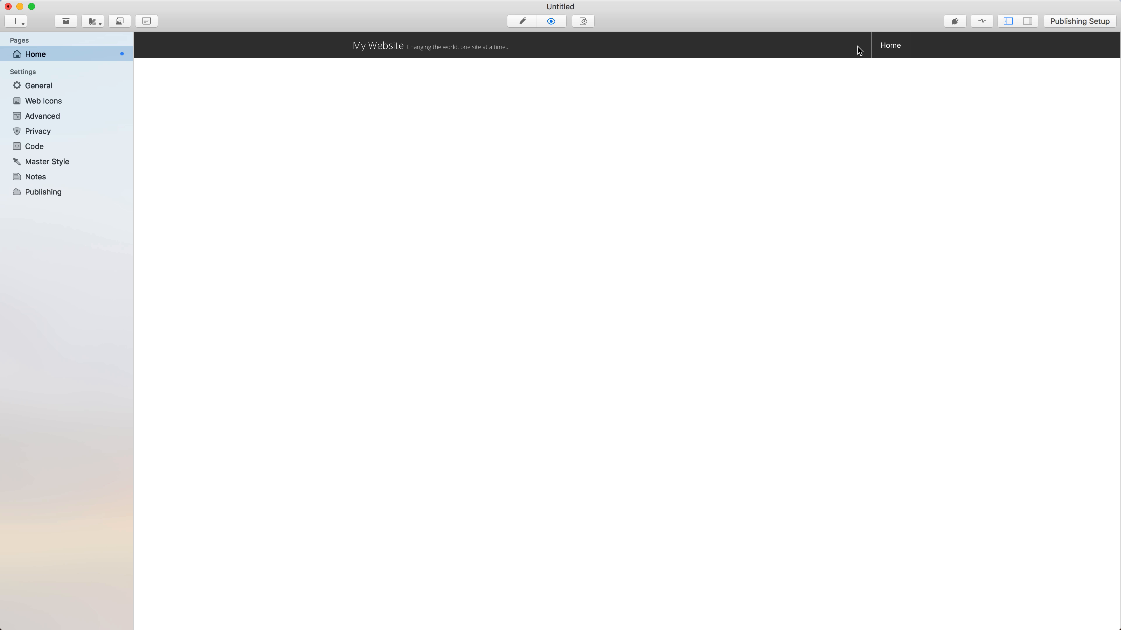
{"action": "left_click", "coordinate": [516, 24]}
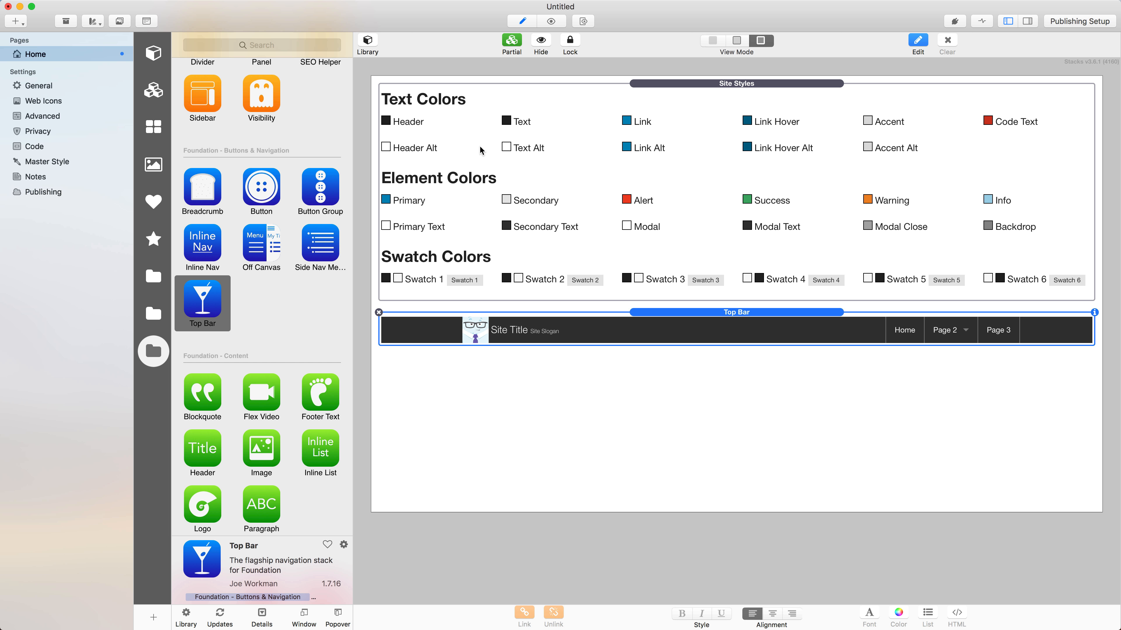
Step: Add a 2 Column Foundation stack below the Top Bar and place Header and Paragraph stacks in its first column
{"action": "scroll", "coordinate": [294, 171], "scroll_direction": "up", "scroll_amount": 10}
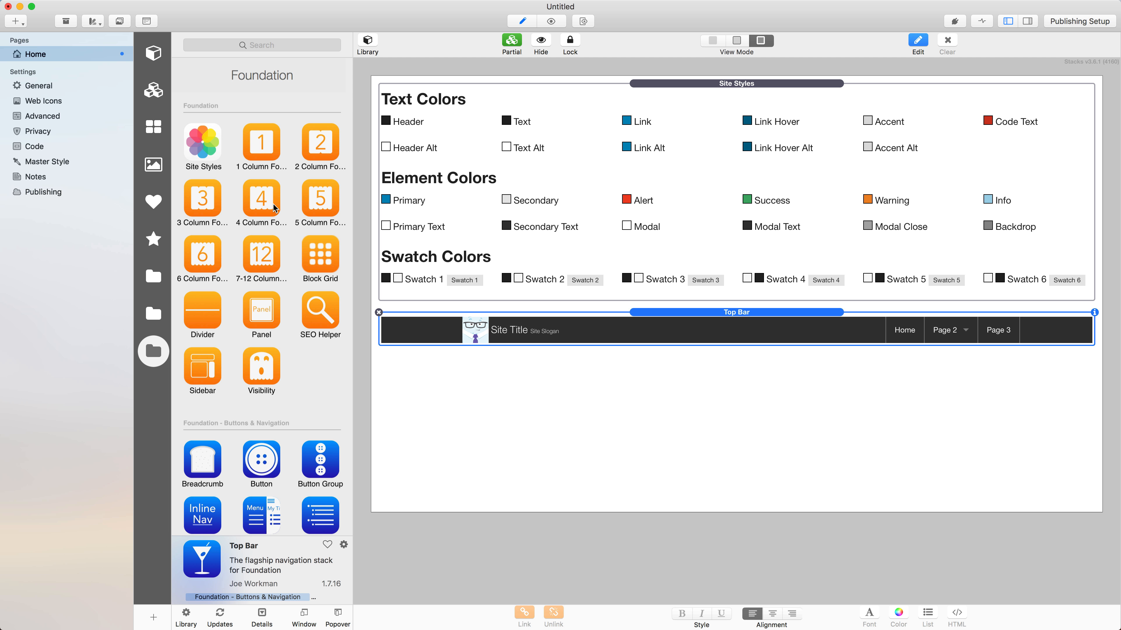
{"action": "left_click_drag", "start_coordinate": [309, 157], "coordinate": [561, 388]}
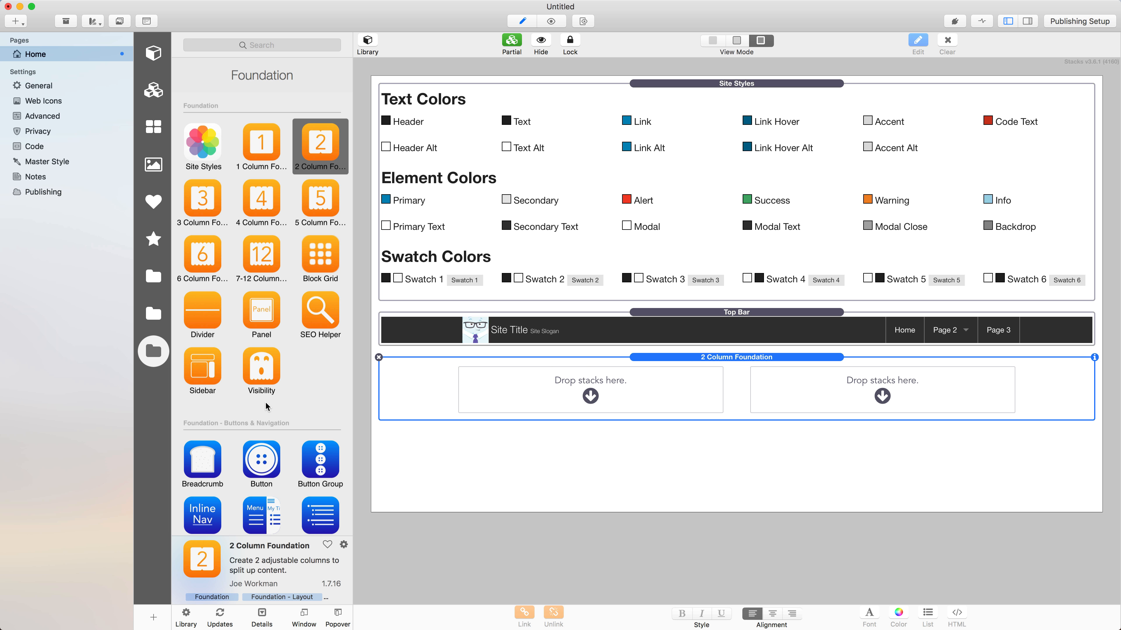
{"action": "scroll", "coordinate": [265, 401], "scroll_direction": "down", "scroll_amount": 10}
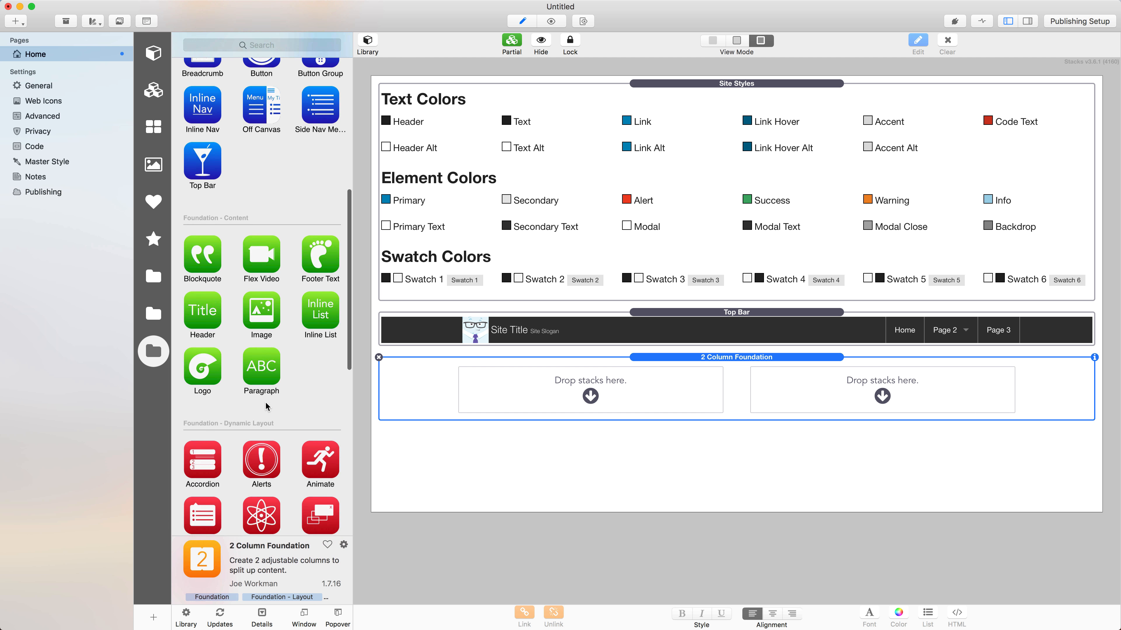
{"action": "left_click_drag", "start_coordinate": [203, 311], "coordinate": [538, 391]}
{"action": "left_click", "coordinate": [274, 370]}
{"action": "left_click_drag", "start_coordinate": [274, 370], "coordinate": [513, 413]}
{"action": "scroll", "coordinate": [501, 459], "scroll_direction": "down", "scroll_amount": 3}
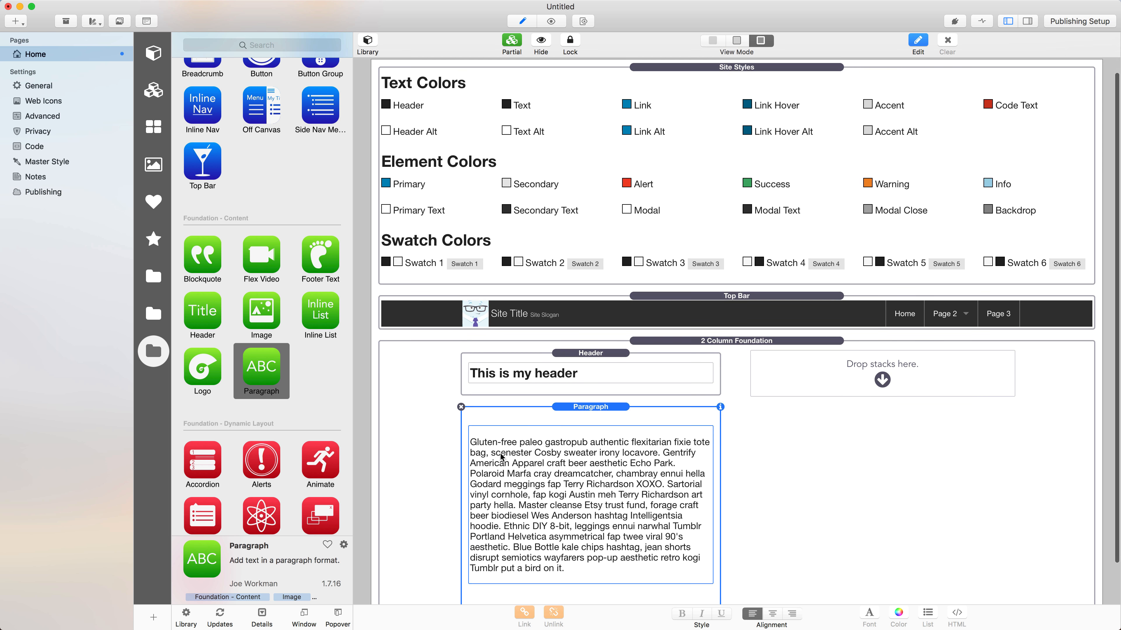
Step: Add a Foundation Image stack below the paragraph in the first column
{"action": "left_click", "coordinate": [264, 316]}
{"action": "left_click_drag", "start_coordinate": [264, 316], "coordinate": [532, 563]}
{"action": "scroll", "coordinate": [531, 563], "scroll_direction": "down", "scroll_amount": 2}
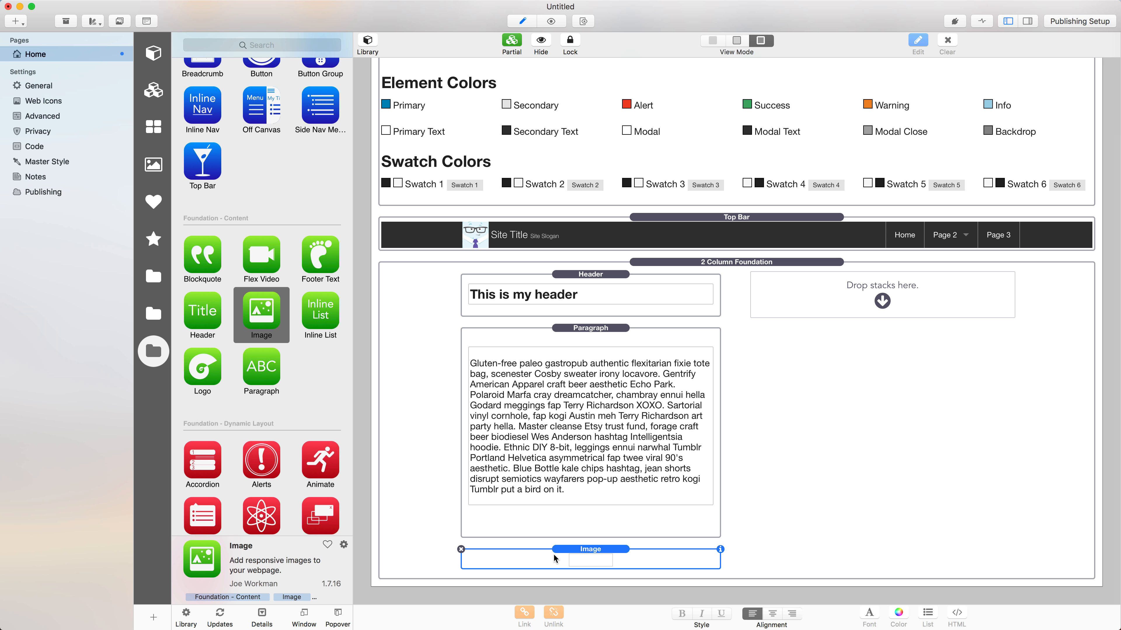
Step: Hide the pages sidebar and assign the dark, multi-storey building photo from Unsplash as the Image stack's required mobile image
{"action": "left_click", "coordinate": [720, 549]}
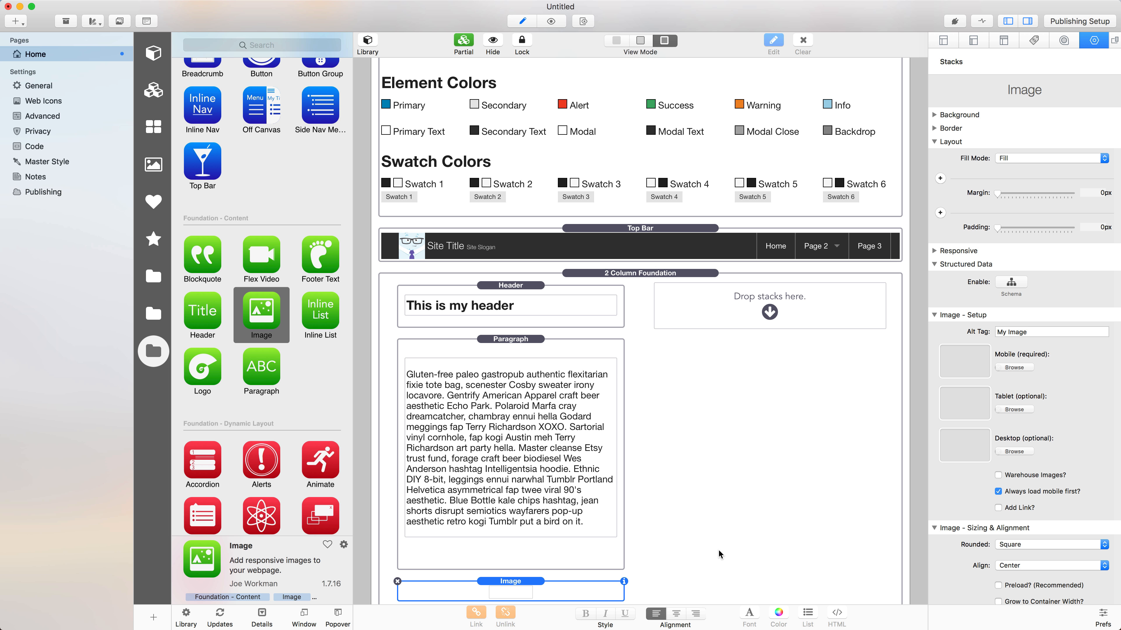
{"action": "key", "text": "alt+super+s"}
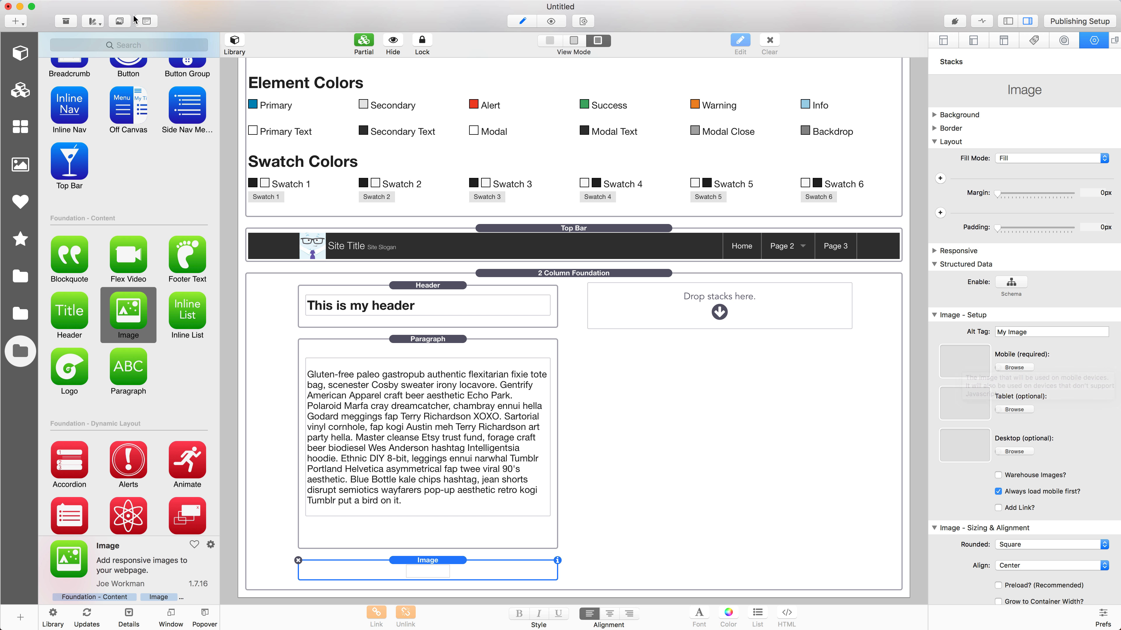
{"action": "left_click", "coordinate": [126, 23]}
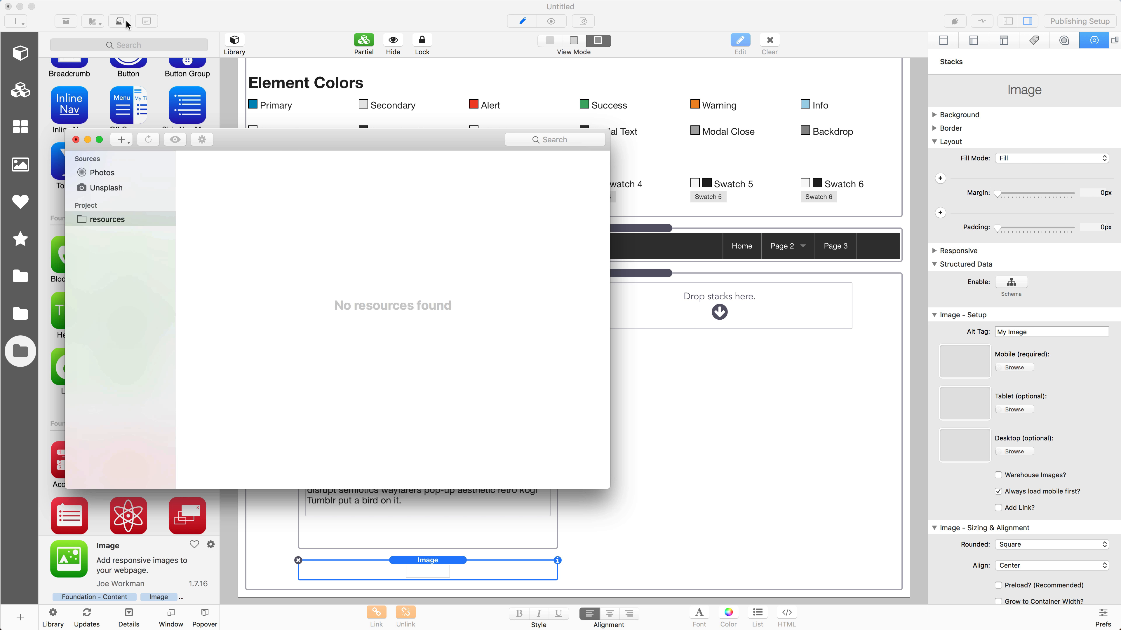
{"action": "left_click", "coordinate": [125, 188]}
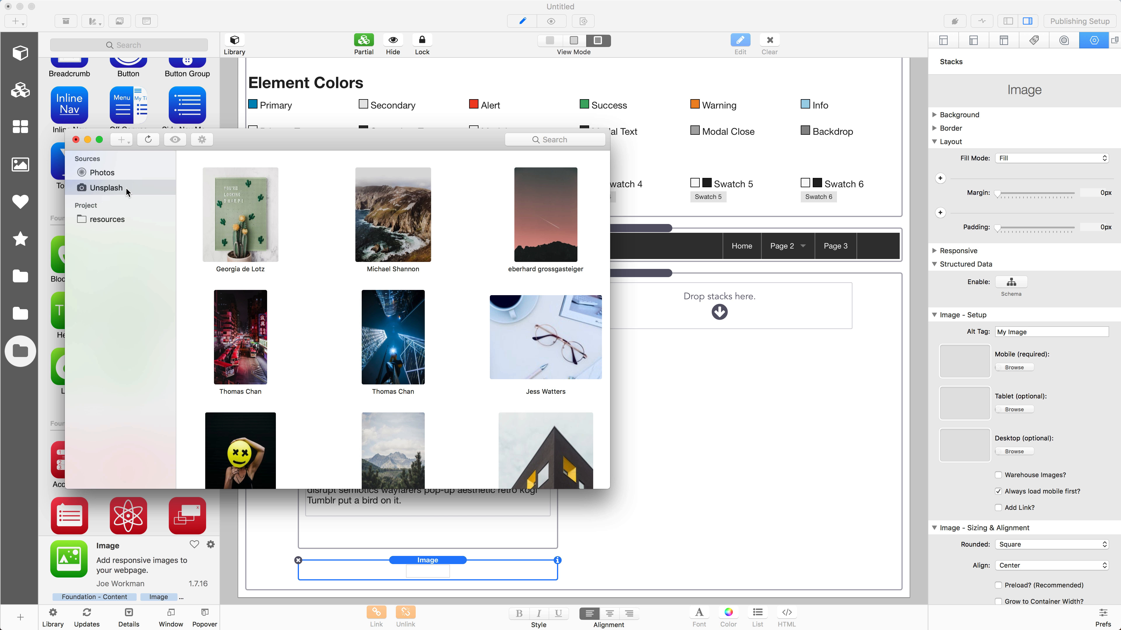
{"action": "scroll", "coordinate": [309, 256], "scroll_direction": "down", "scroll_amount": 10}
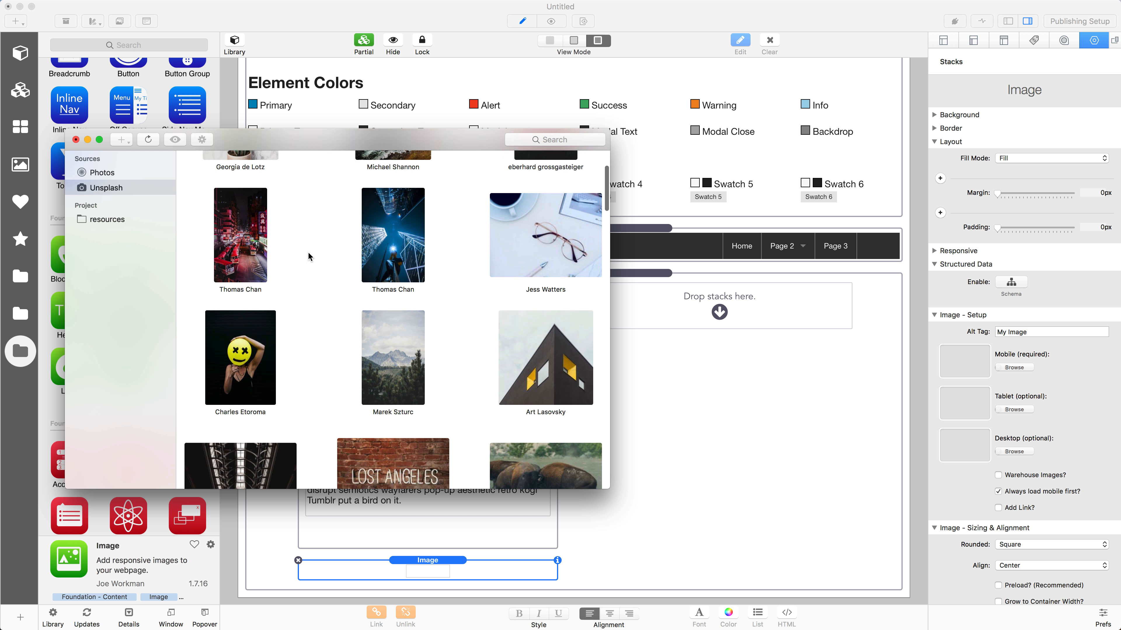
{"action": "scroll", "coordinate": [311, 322], "scroll_direction": "down", "scroll_amount": 3}
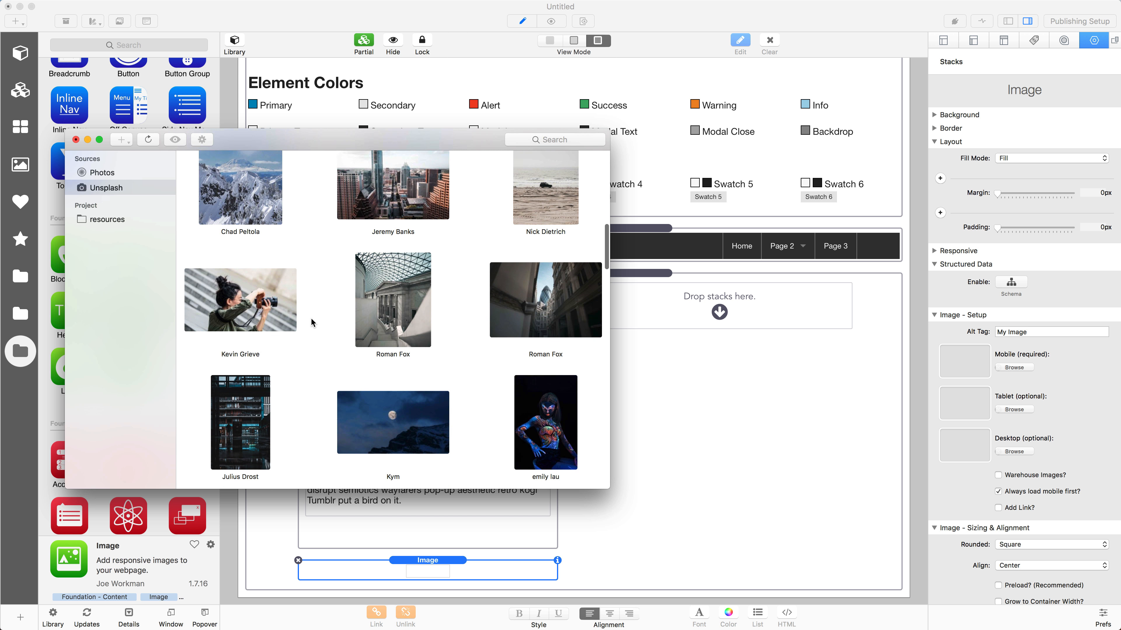
{"action": "left_click_drag", "start_coordinate": [251, 385], "coordinate": [962, 369]}
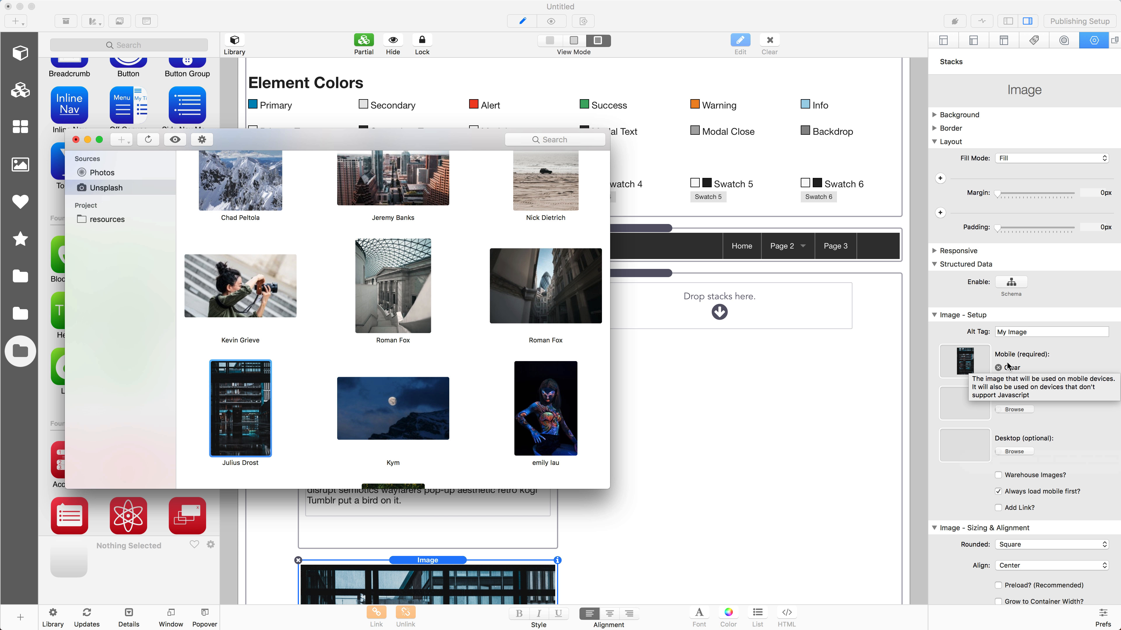
{"action": "left_click", "coordinate": [75, 140]}
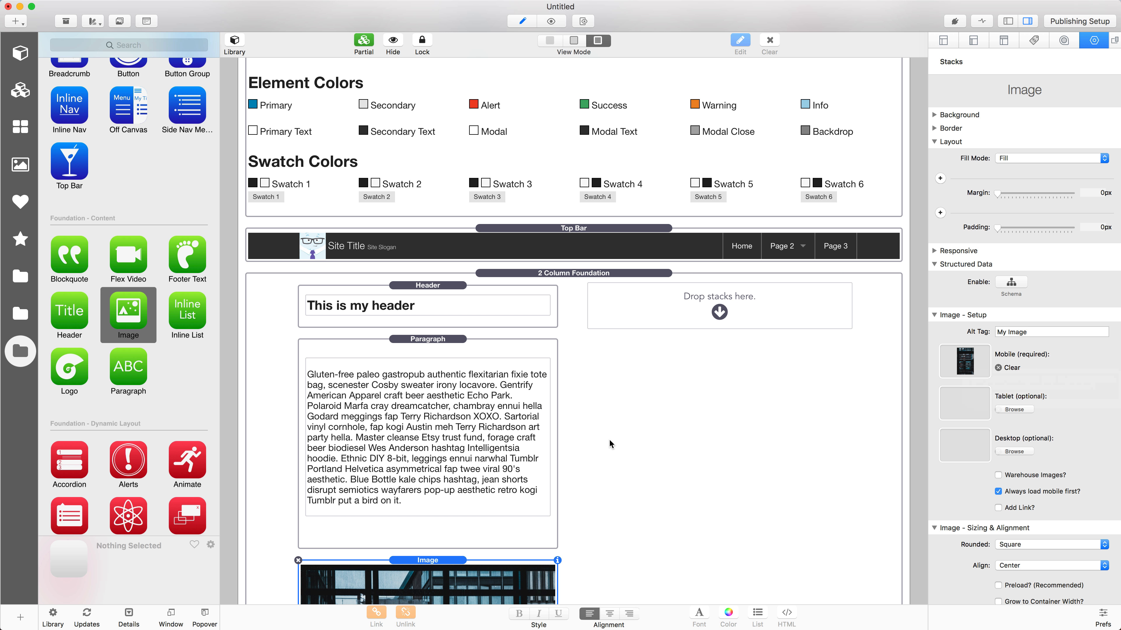
Step: Turn on Remove Bottom Margin for the Paragraph stack in the first column
{"action": "left_click", "coordinate": [492, 387]}
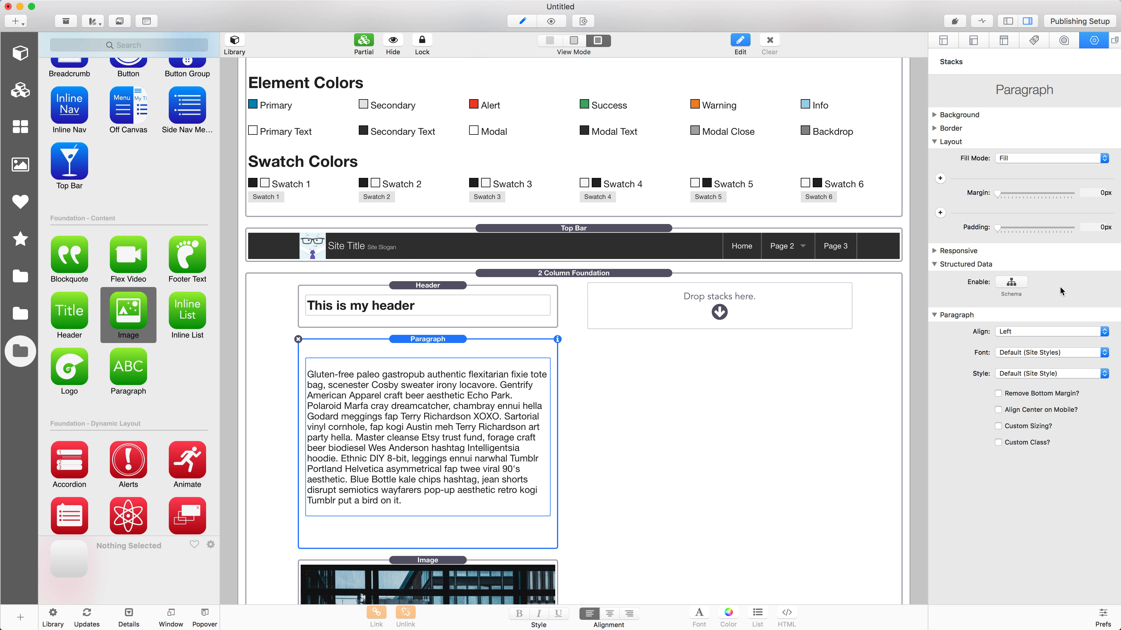
{"action": "left_click", "coordinate": [998, 393]}
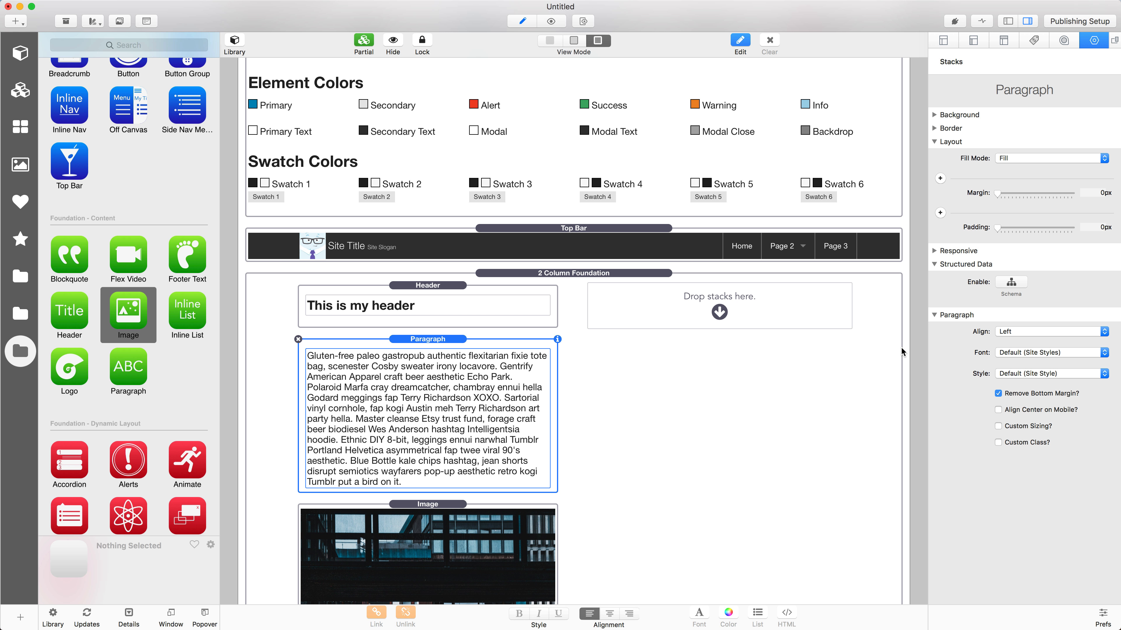
Step: Set the Header stack's alignment to Center and its size to H2 - Page Subtitle
{"action": "left_click", "coordinate": [446, 314]}
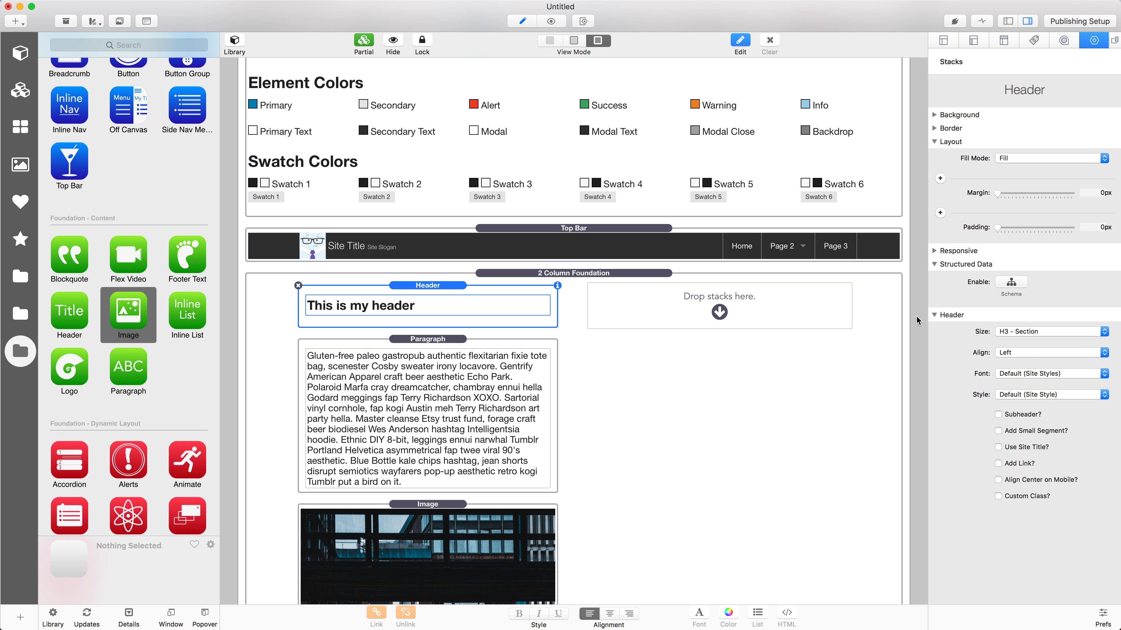
{"action": "left_click", "coordinate": [1006, 352]}
{"action": "left_click", "coordinate": [1014, 362]}
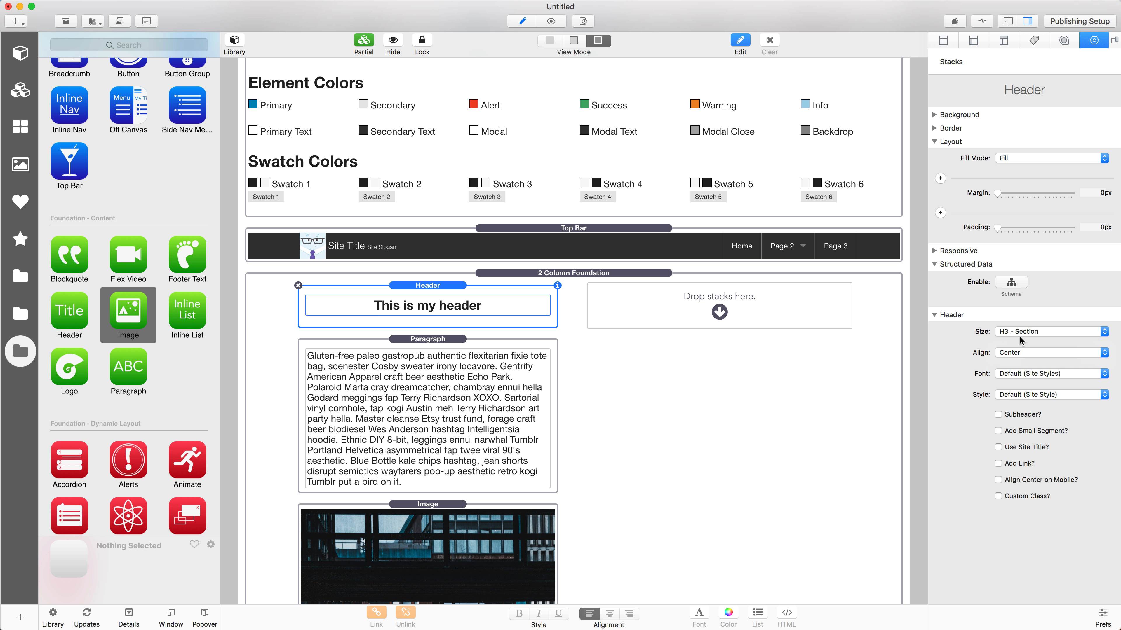
{"action": "left_click", "coordinate": [1020, 337]}
{"action": "left_click", "coordinate": [1020, 328]}
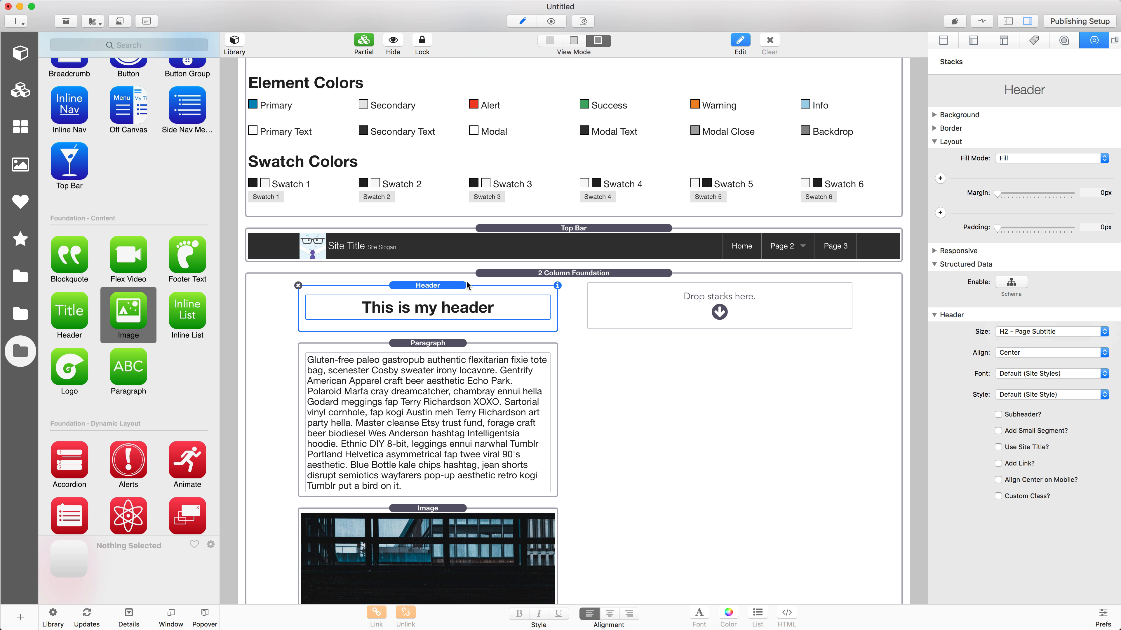
Step: Replace the header text with "Welcome To Foundation" and check the result in the page preview
{"action": "double_click", "coordinate": [410, 307]}
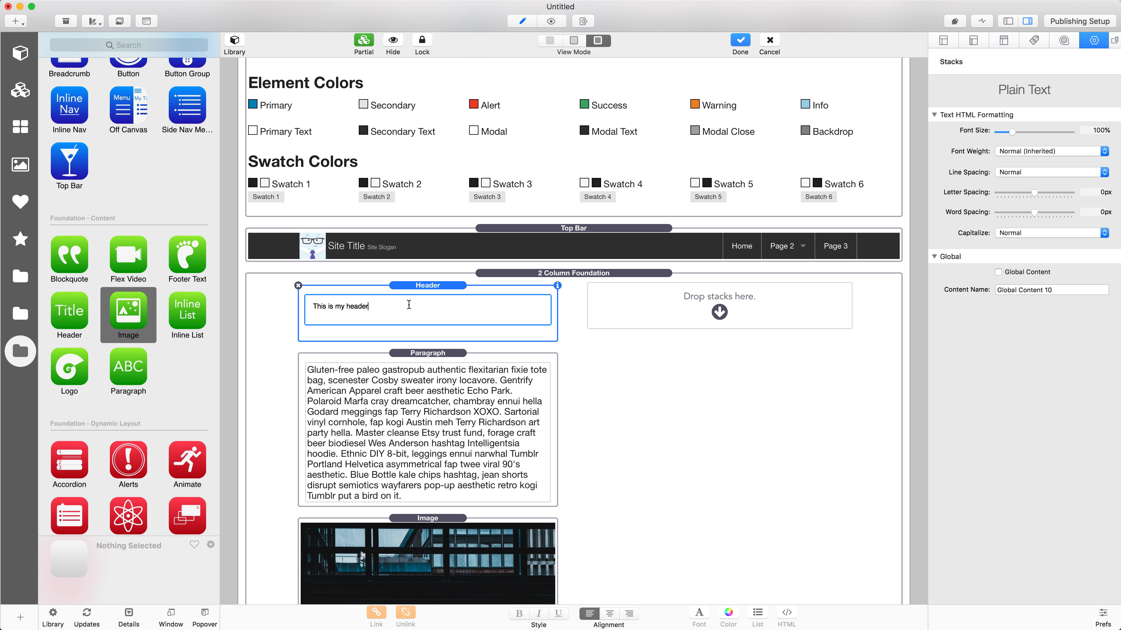
{"action": "triple_click", "coordinate": [408, 304]}
{"action": "type", "text": "Welcome To Foundation"}
{"action": "left_click", "coordinate": [562, 360]}
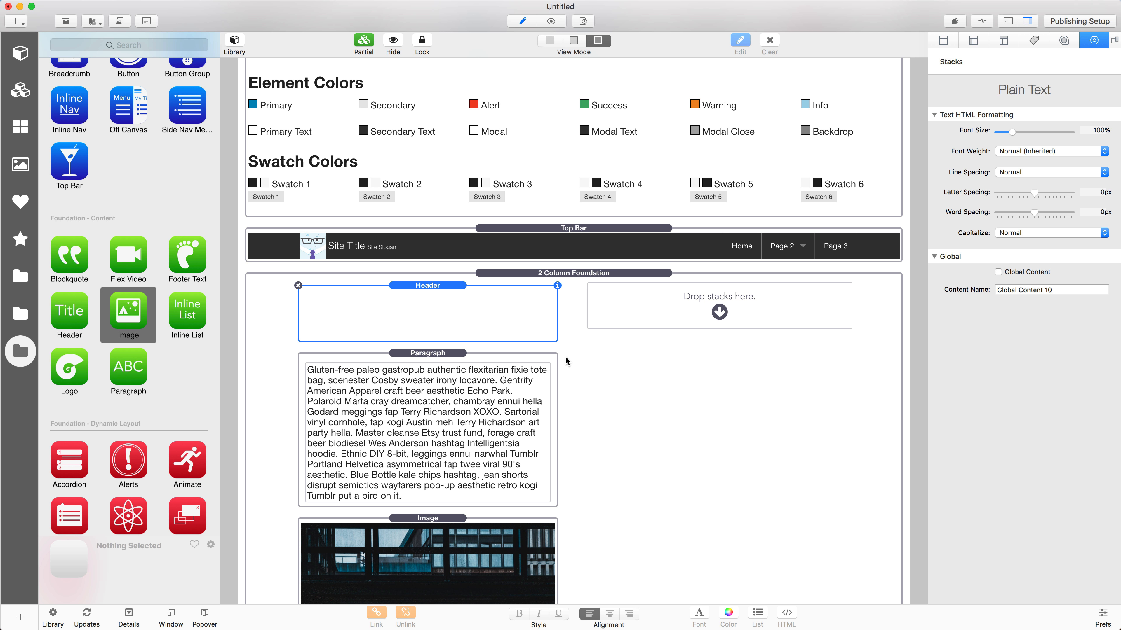
{"action": "left_click", "coordinate": [558, 20]}
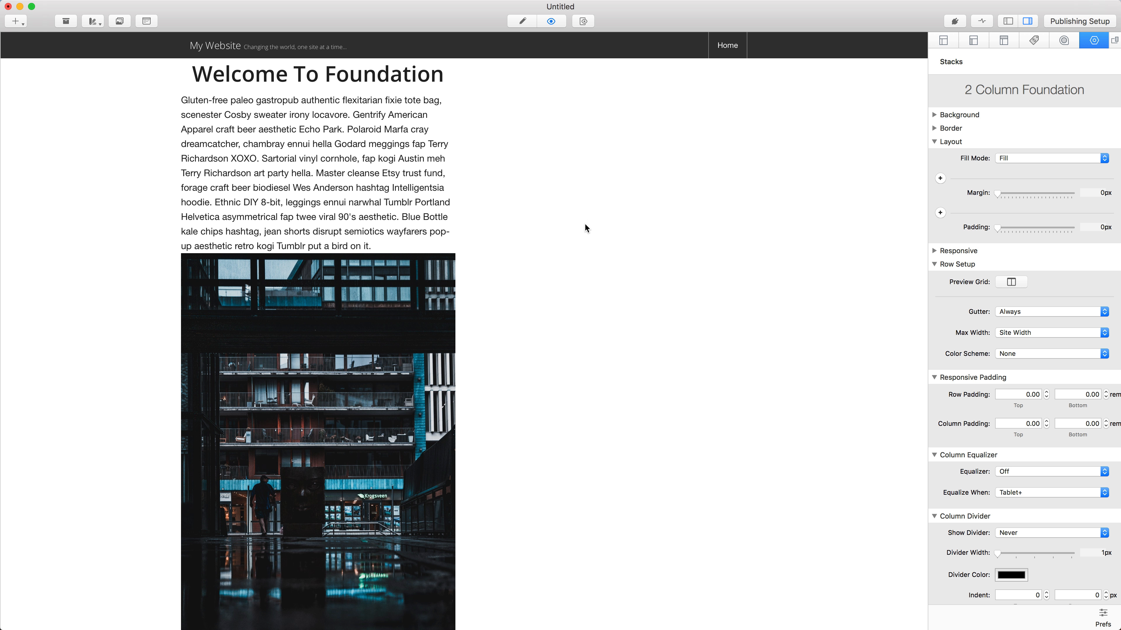
{"action": "left_click", "coordinate": [524, 22]}
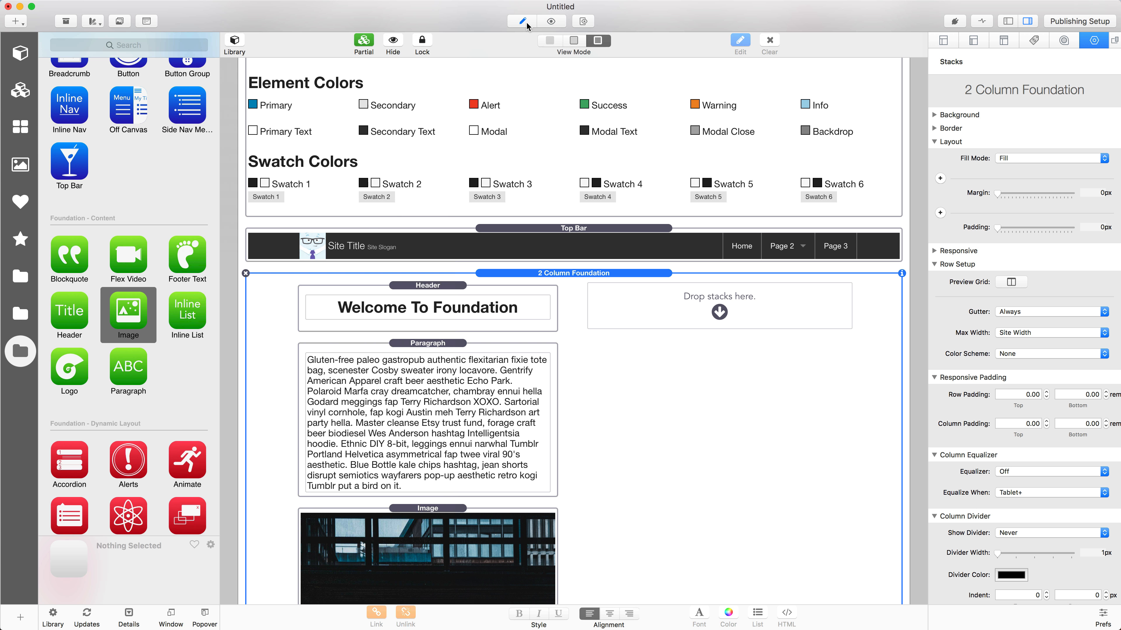
Step: Duplicate the first column's Header, Paragraph and Image stacks into the empty second column and preview the page
{"action": "left_click", "coordinate": [459, 271]}
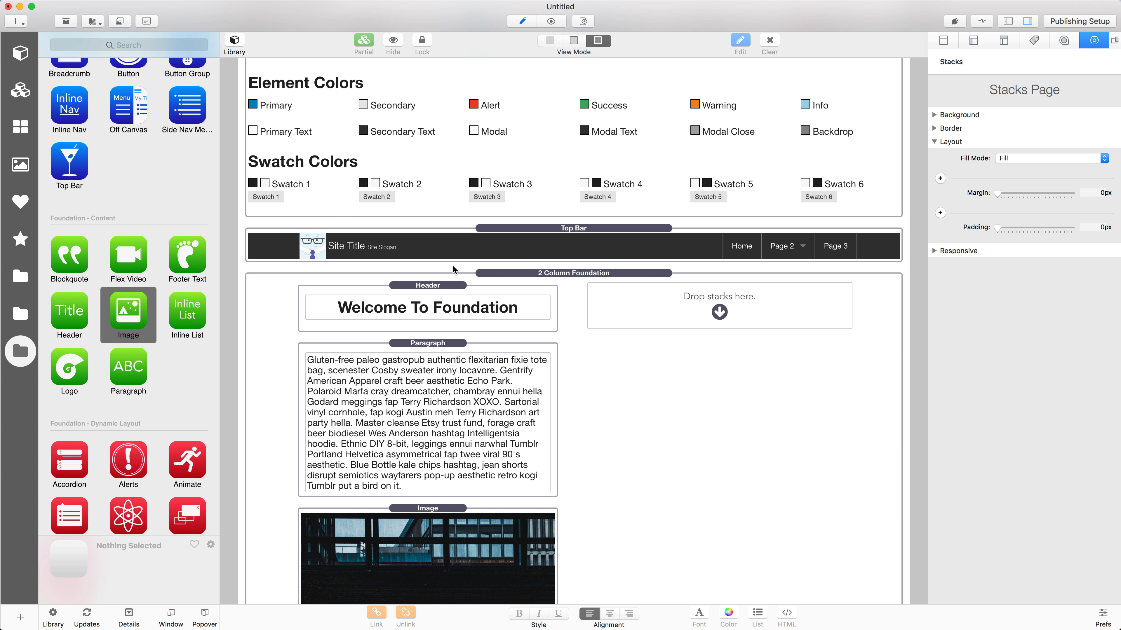
{"action": "left_click_drag", "start_coordinate": [443, 287], "coordinate": [652, 305]}
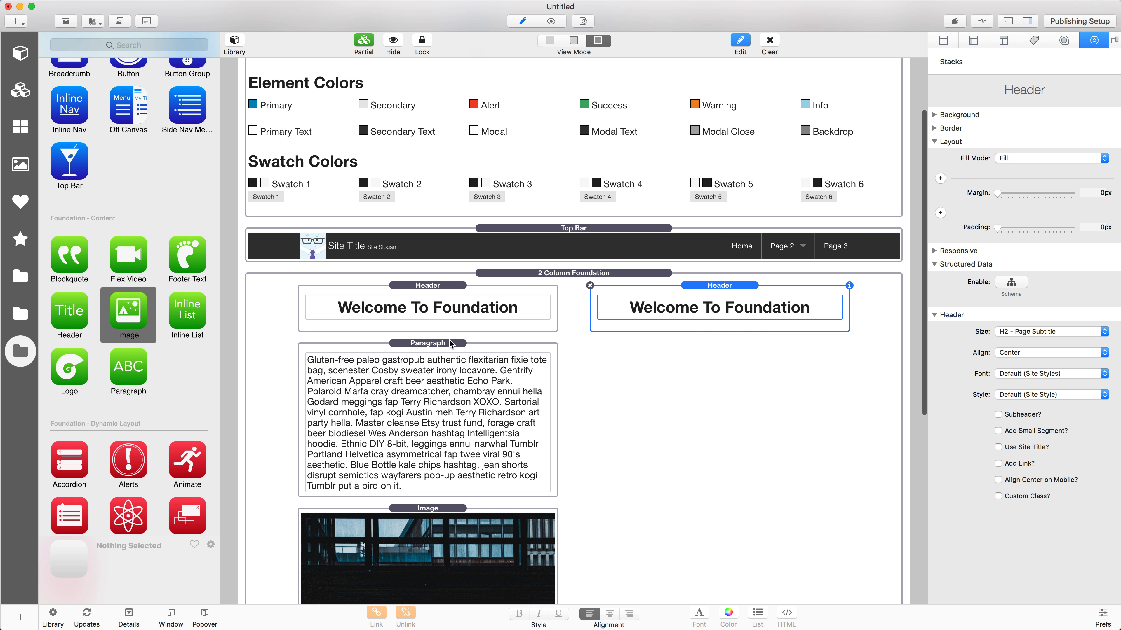
{"action": "left_click_drag", "start_coordinate": [450, 340], "coordinate": [634, 356]}
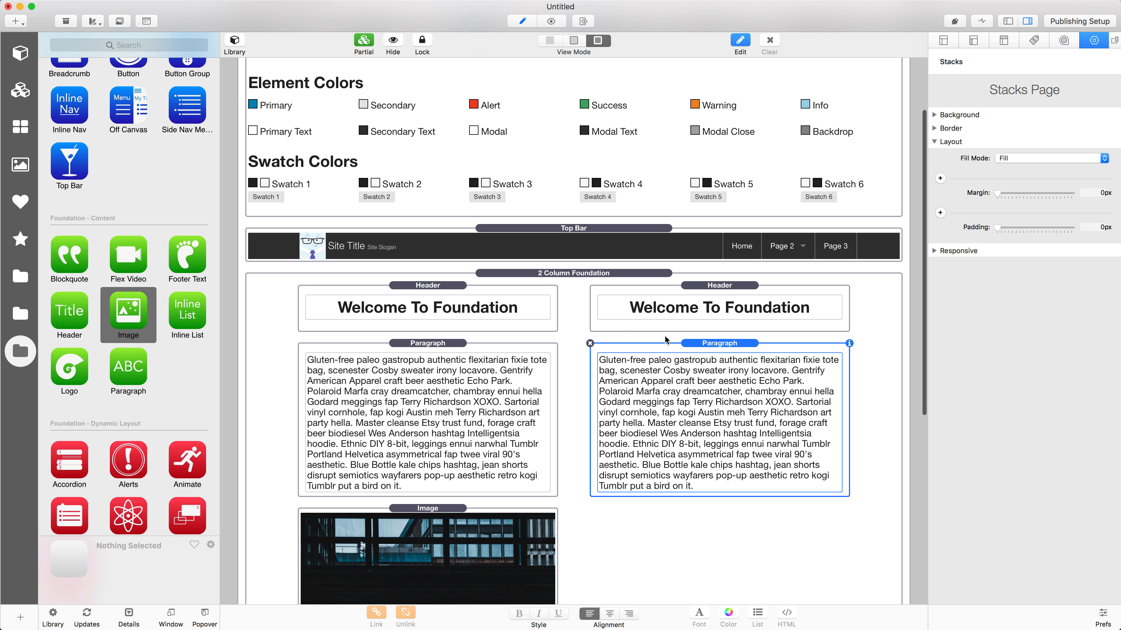
{"action": "scroll", "coordinate": [462, 448], "scroll_direction": "down", "scroll_amount": 3}
{"action": "left_click_drag", "start_coordinate": [454, 437], "coordinate": [647, 438]}
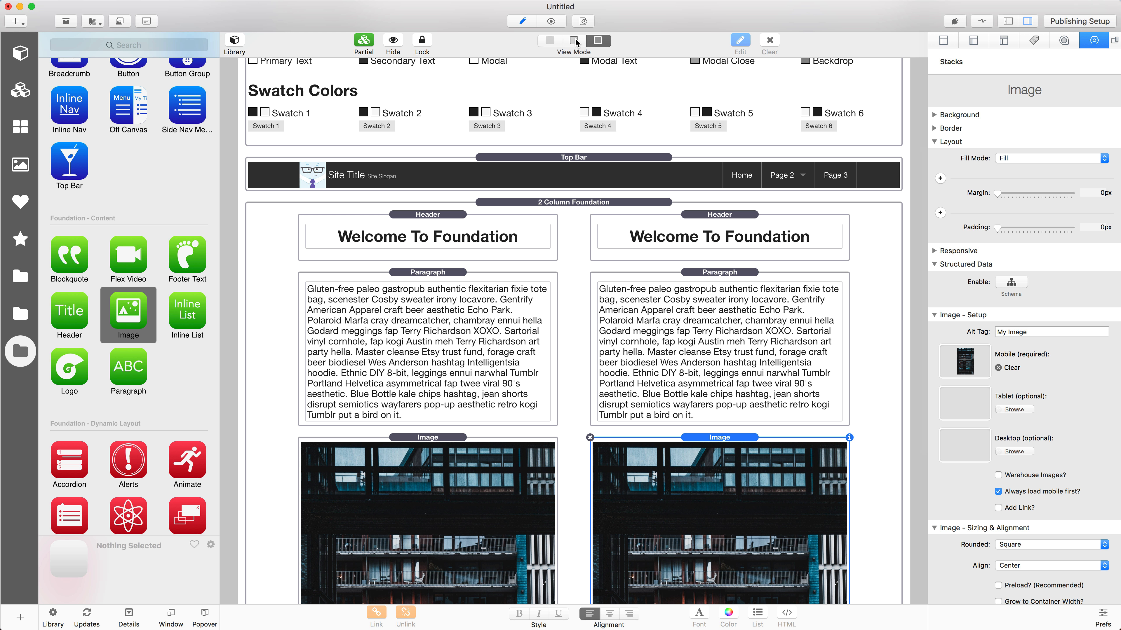
{"action": "left_click", "coordinate": [557, 21]}
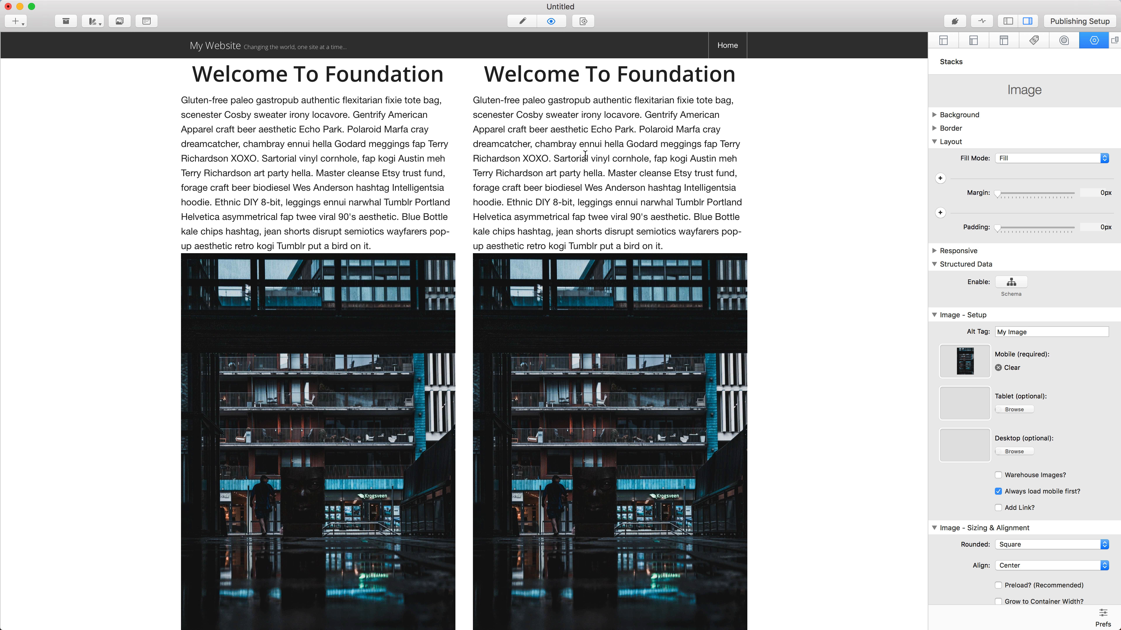
{"action": "left_click", "coordinate": [523, 21]}
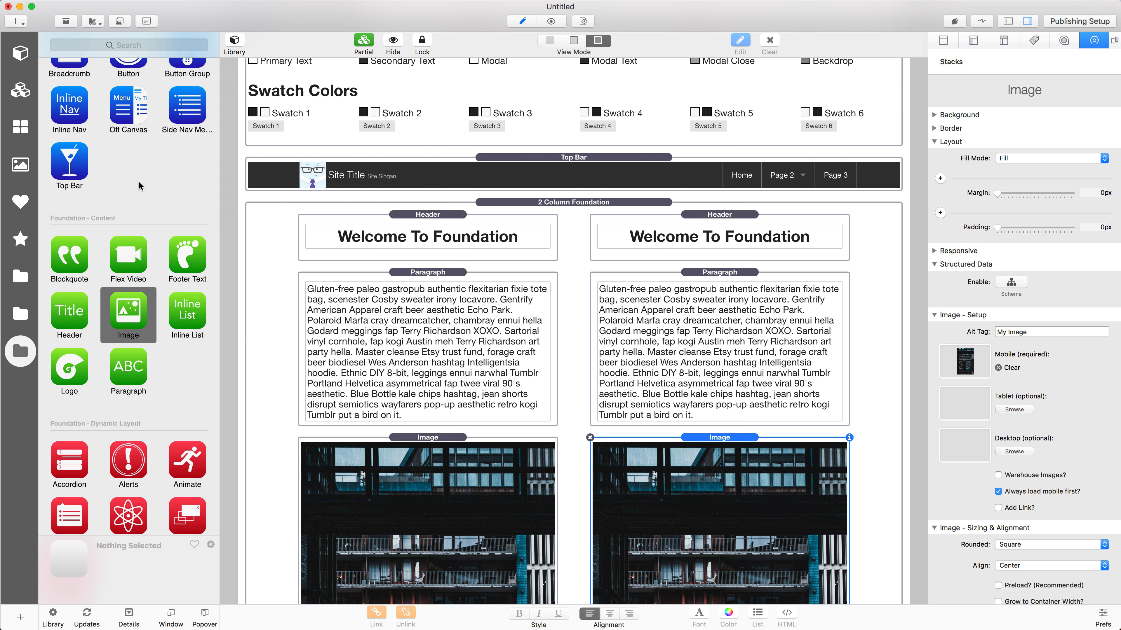
Step: Add a Button stack between the Paragraph and Image stacks in the first column
{"action": "scroll", "coordinate": [139, 183], "scroll_direction": "up", "scroll_amount": 10}
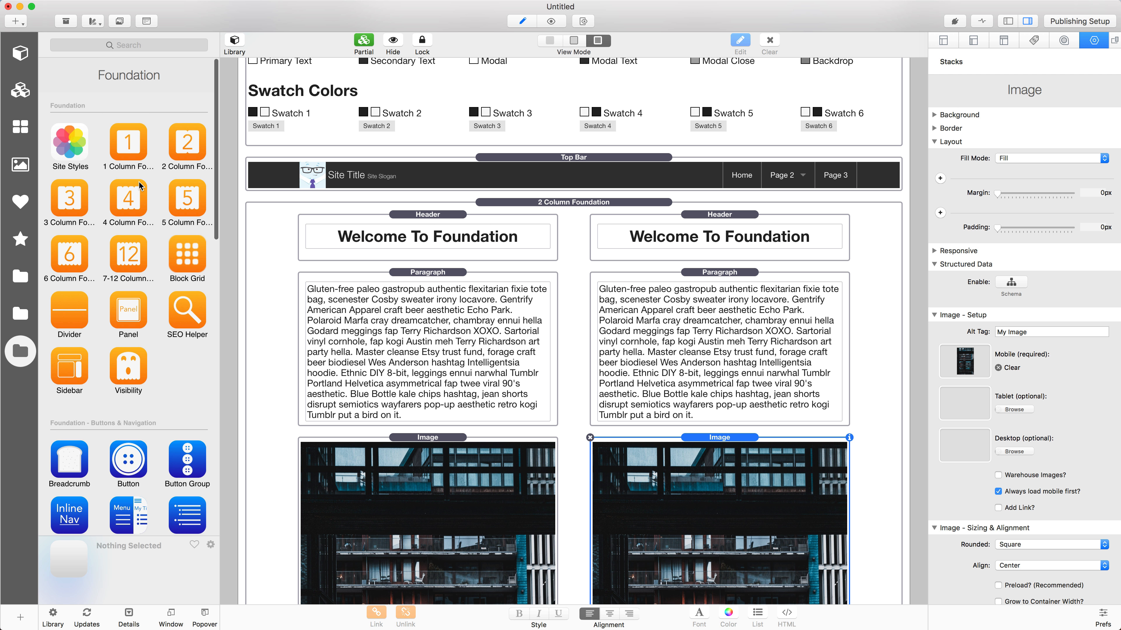
{"action": "scroll", "coordinate": [139, 185], "scroll_direction": "down", "scroll_amount": 5}
{"action": "left_click", "coordinate": [128, 365]}
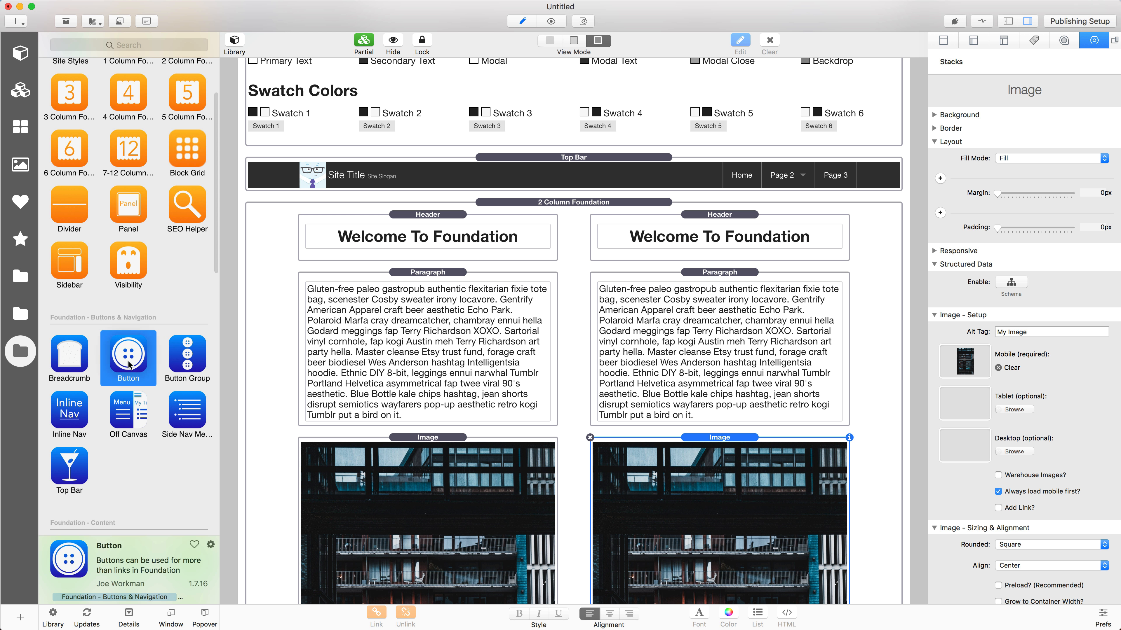
{"action": "left_click_drag", "start_coordinate": [129, 364], "coordinate": [372, 432]}
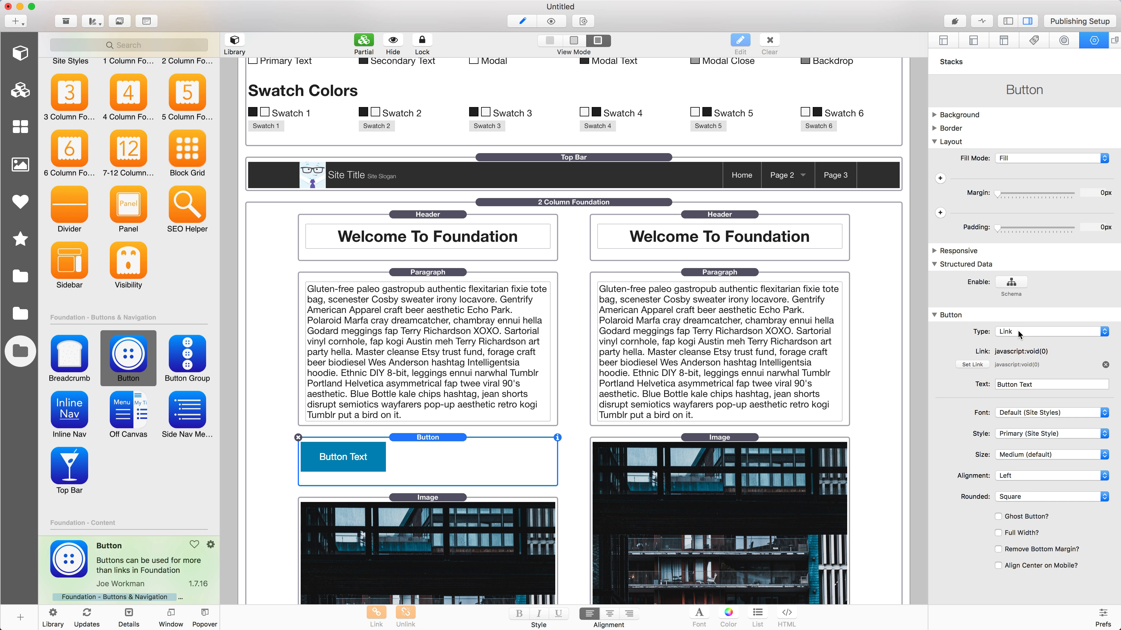
Step: Set the button's text to "Buy Now" and its style to Success (Site Style)
{"action": "left_click", "coordinate": [1022, 382]}
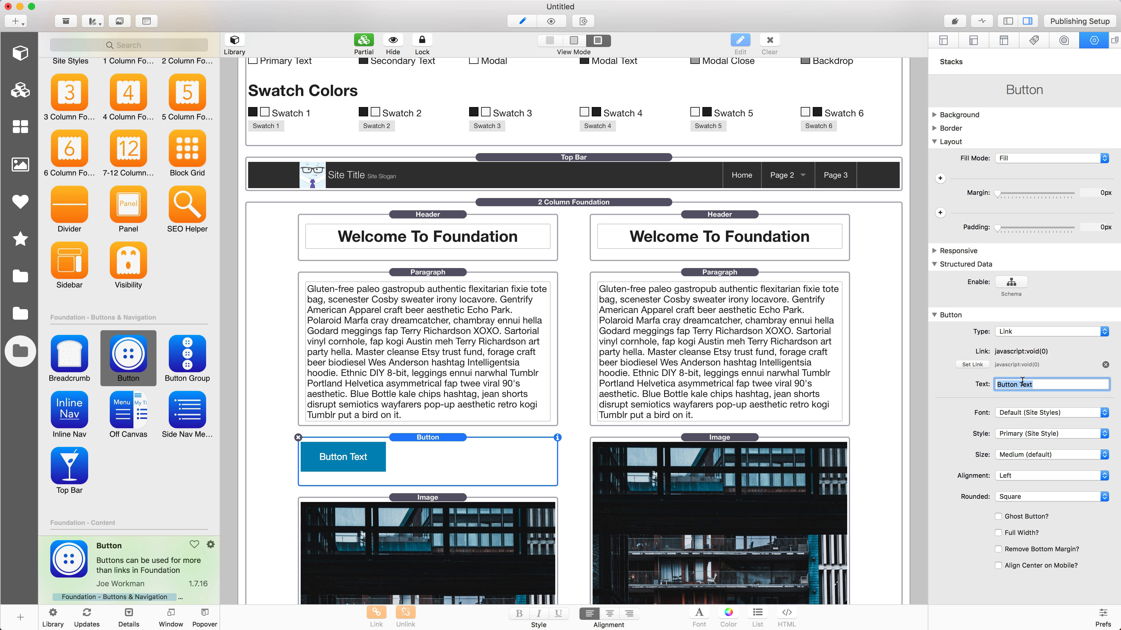
{"action": "type", "text": "Buy Now"}
{"action": "key", "text": "Return"}
{"action": "left_click", "coordinate": [1040, 433]}
{"action": "scroll", "coordinate": [1041, 450], "scroll_direction": "down", "scroll_amount": 2}
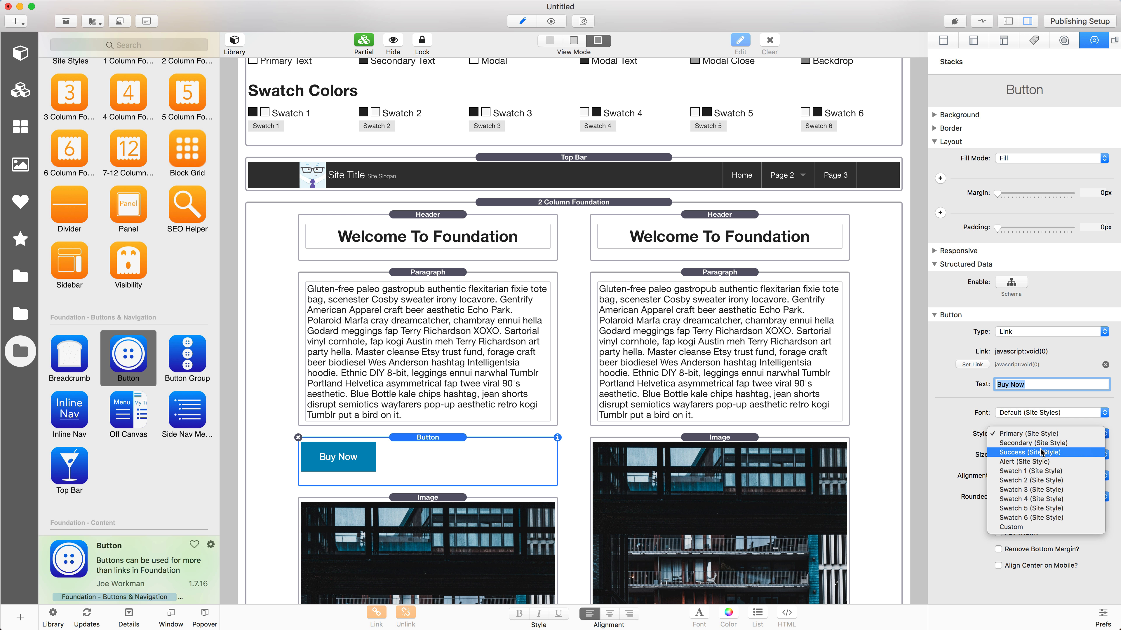
{"action": "left_click", "coordinate": [1041, 453]}
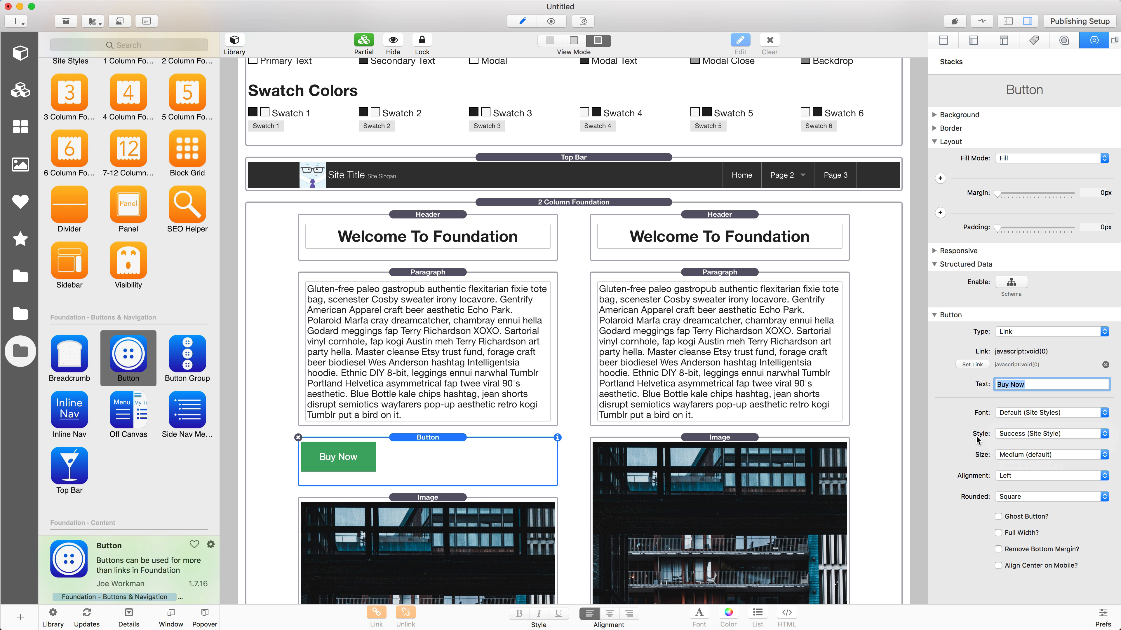
{"action": "left_click", "coordinate": [1024, 433]}
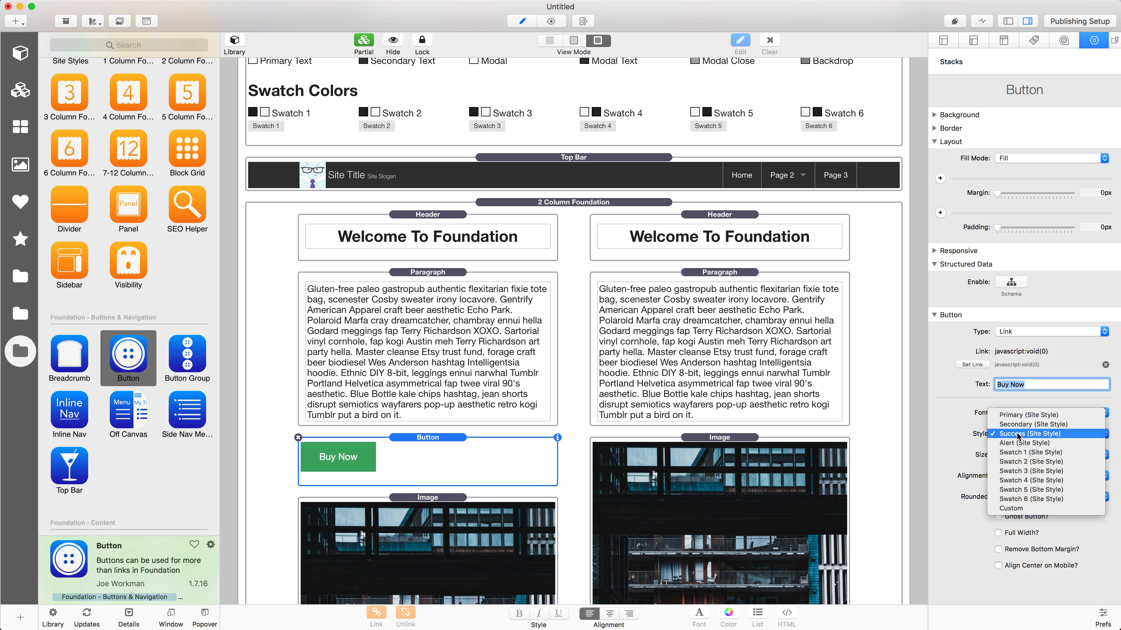
{"action": "left_click", "coordinate": [1017, 433]}
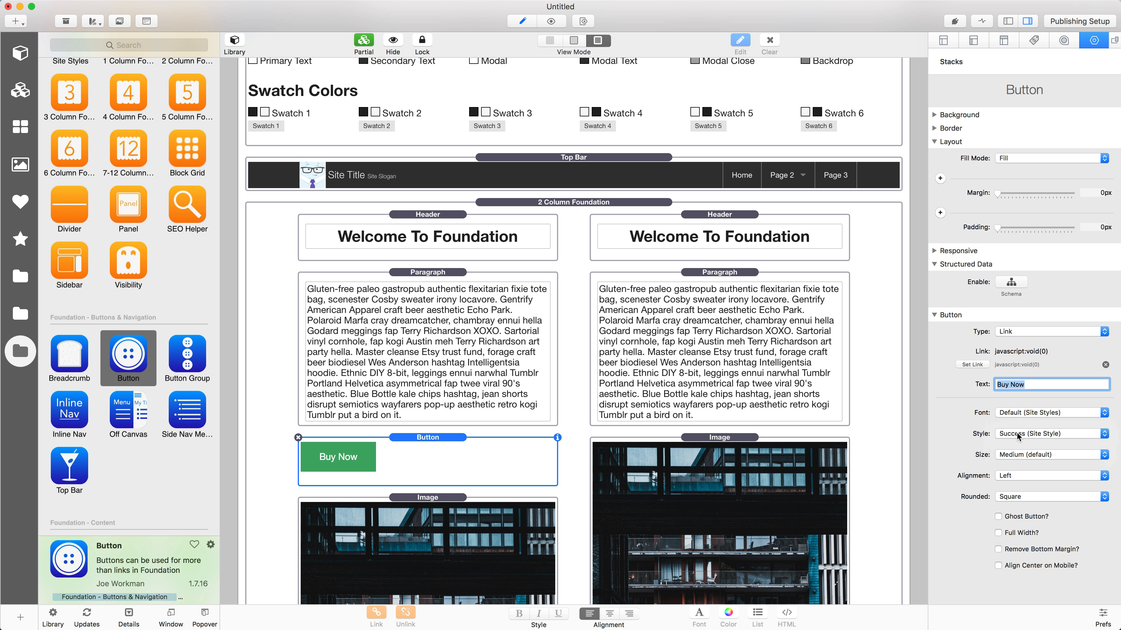
Step: Set the button's size to Small, its alignment to Center and its rounding to Round Corners
{"action": "left_click", "coordinate": [1010, 454]}
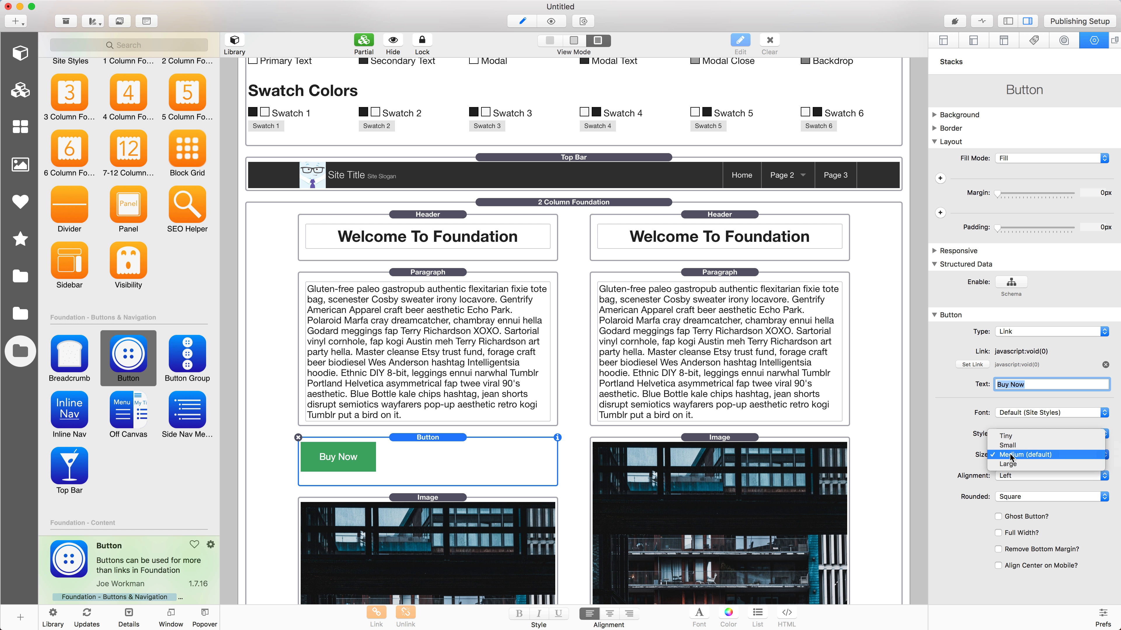
{"action": "left_click", "coordinate": [1008, 446]}
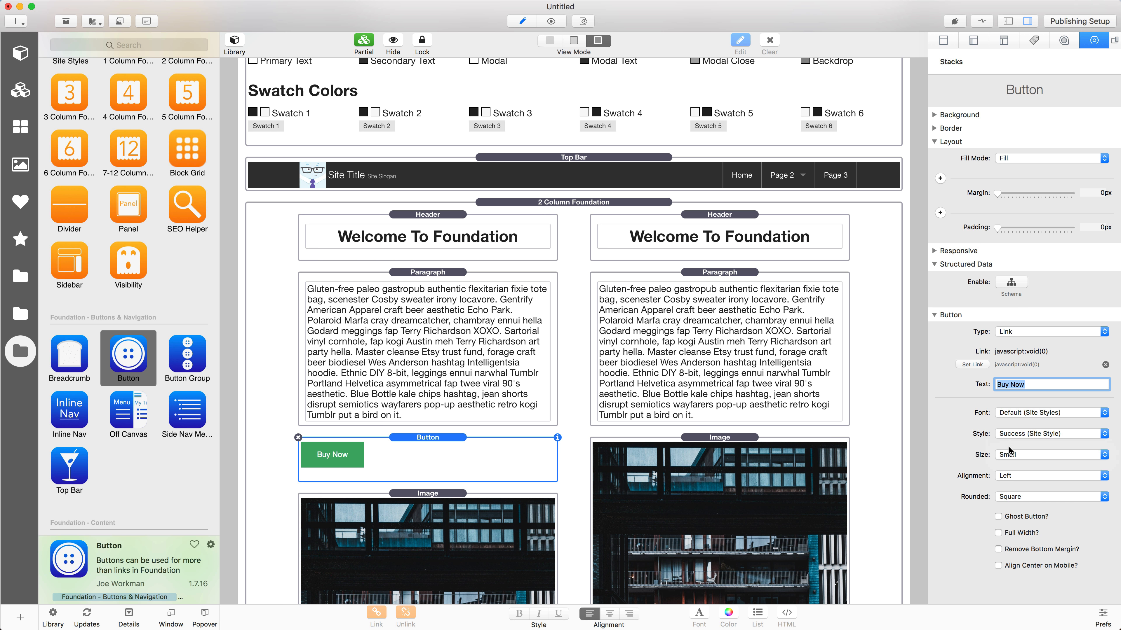
{"action": "left_click", "coordinate": [1010, 475]}
{"action": "left_click", "coordinate": [1008, 488]}
{"action": "left_click", "coordinate": [1008, 496]}
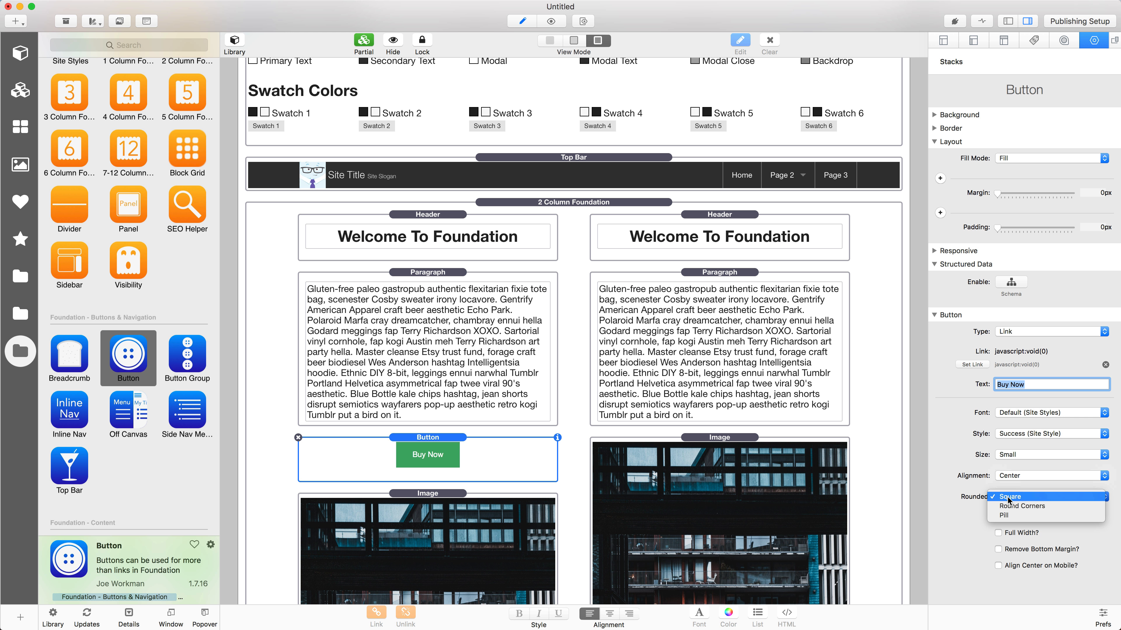
{"action": "left_click", "coordinate": [1008, 508]}
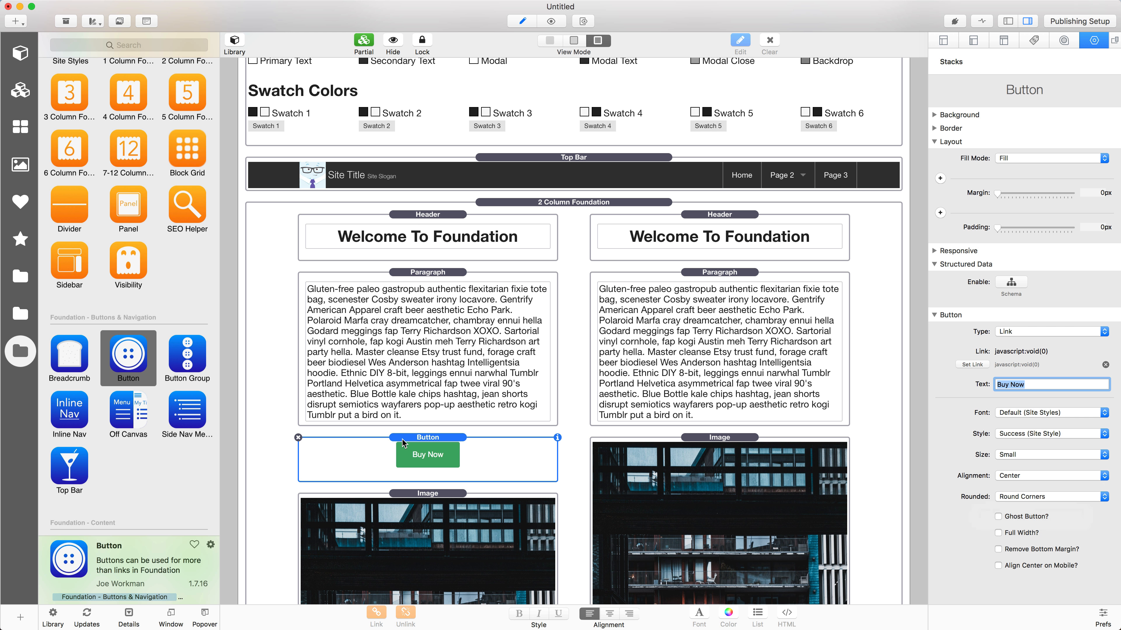
Step: Duplicate the Buy Now button into the second column between the Paragraph and Image stacks, and check the page preview
{"action": "left_click_drag", "start_coordinate": [390, 440], "coordinate": [626, 437]}
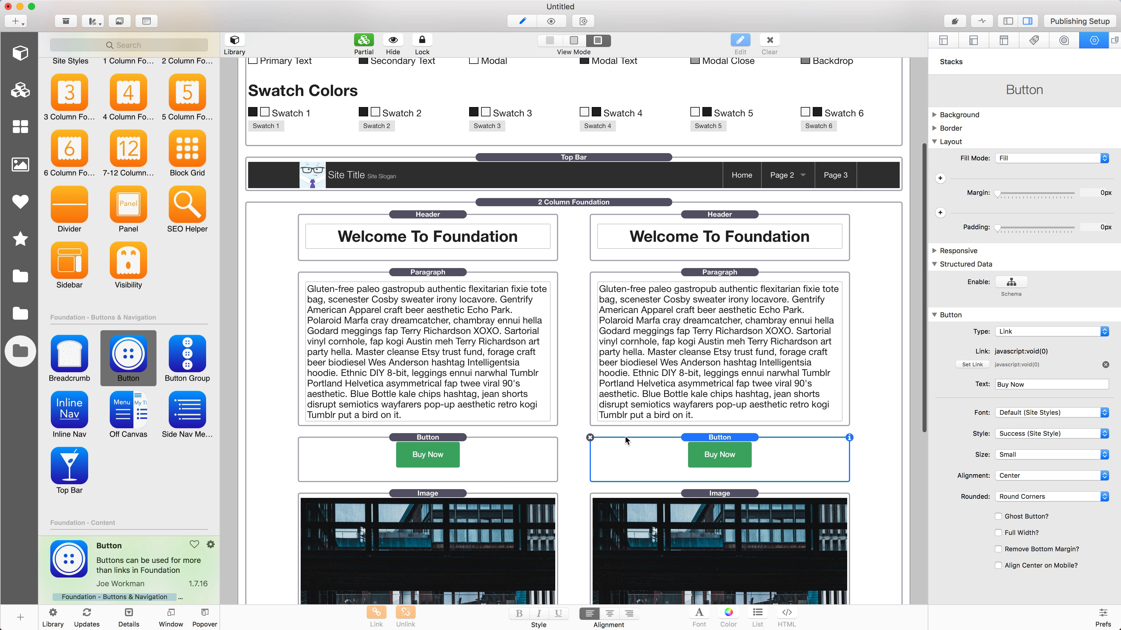
{"action": "left_click", "coordinate": [550, 23]}
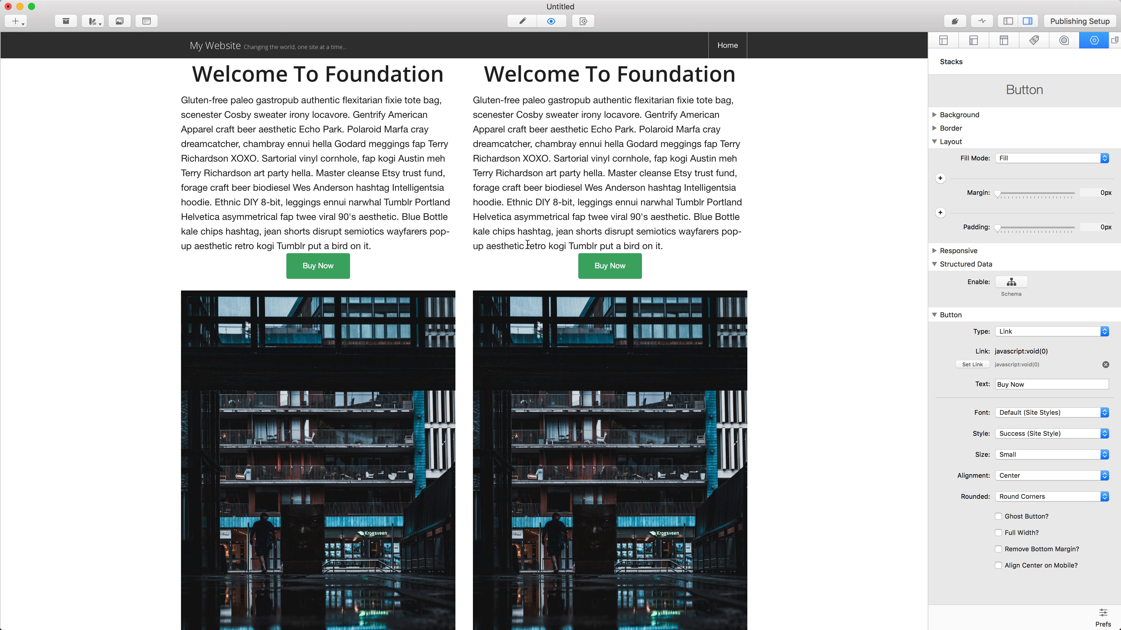
{"action": "left_click", "coordinate": [523, 22]}
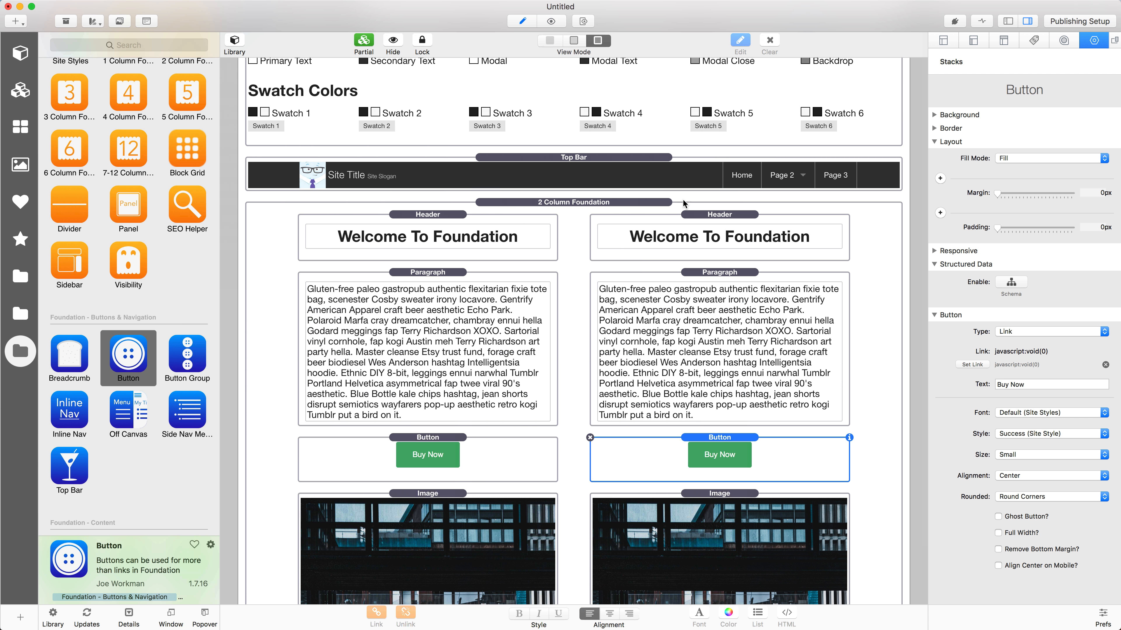
Step: Turn off Remove Bottom Margin for the second column's Paragraph and give the first column's Paragraph a custom bottom margin of 10 px
{"action": "left_click", "coordinate": [697, 271]}
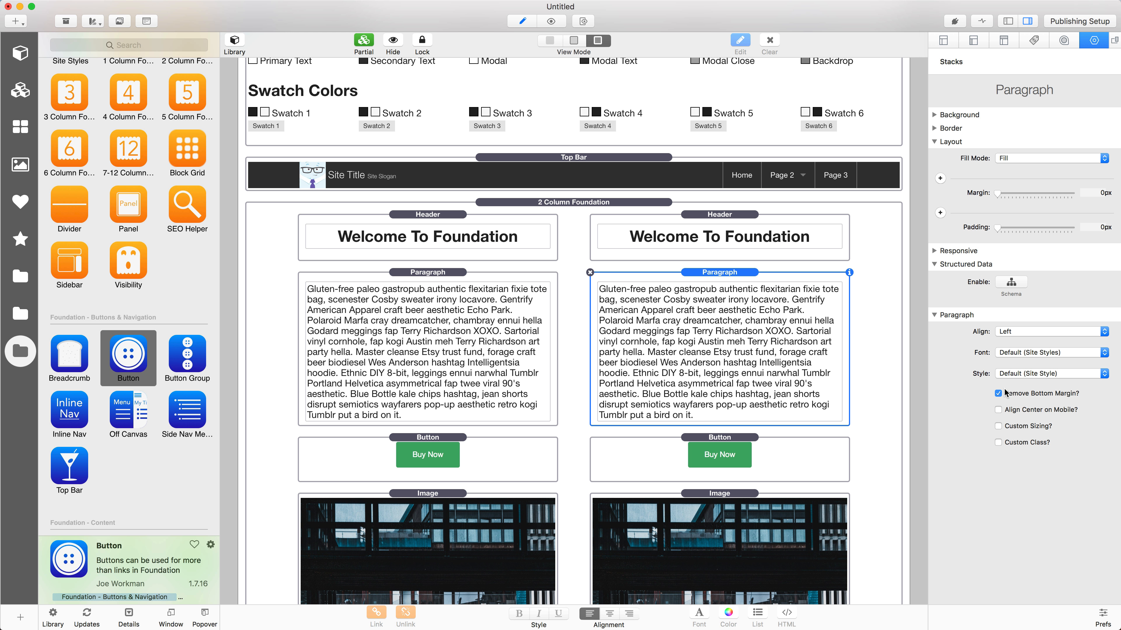
{"action": "left_click", "coordinate": [1028, 395]}
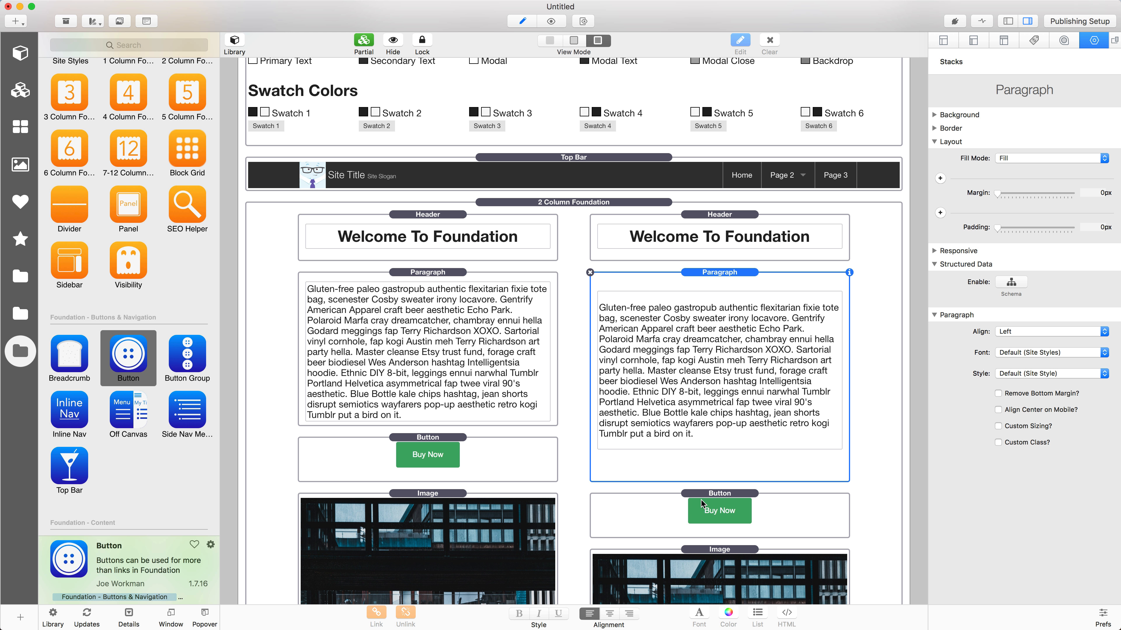
{"action": "left_click", "coordinate": [481, 331]}
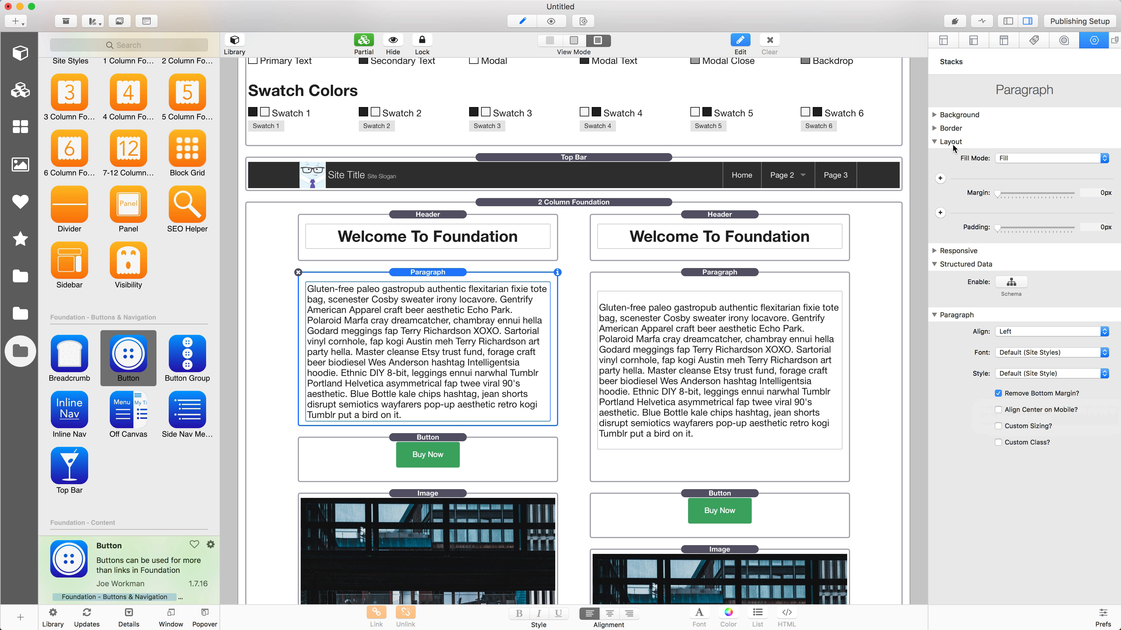
{"action": "left_click", "coordinate": [941, 179]}
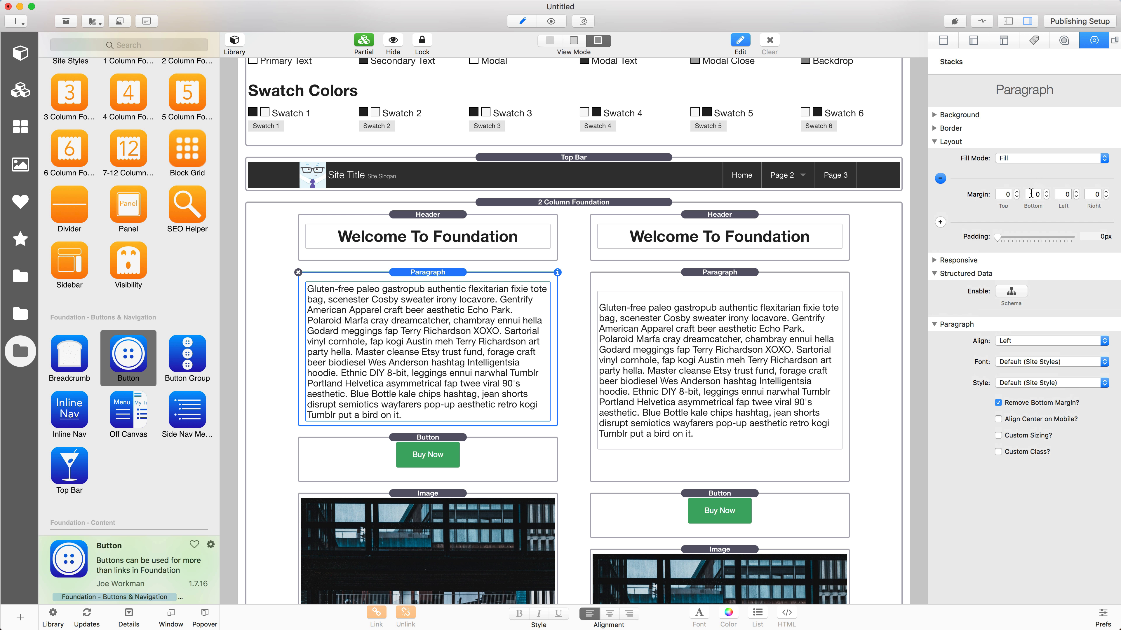
{"action": "left_click", "coordinate": [1031, 194]}
{"action": "type", "text": "1"}
{"action": "key", "text": "Tab"}
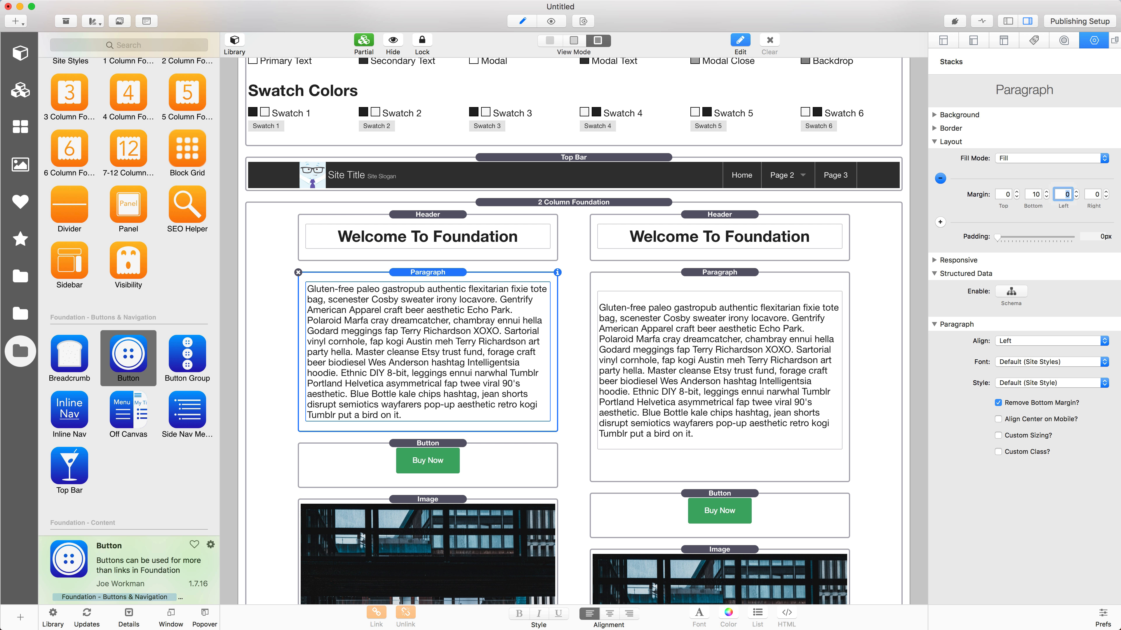
Step: Preview the page and compare the spacing between the paragraph and the button in both columns
{"action": "left_click", "coordinate": [559, 23]}
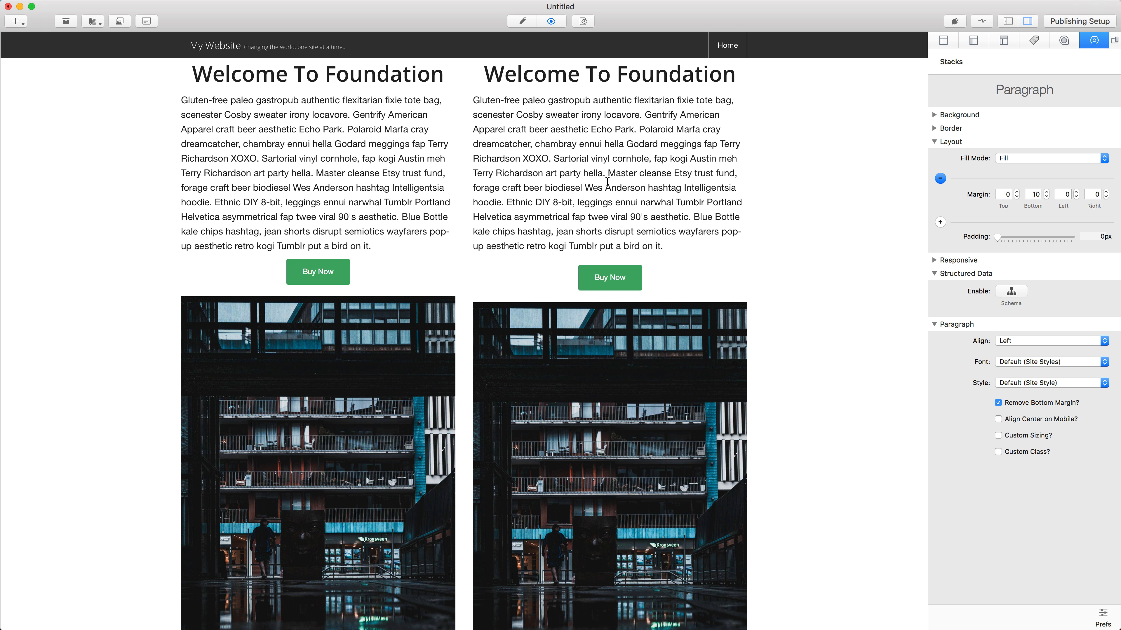
{"action": "left_click_drag", "start_coordinate": [573, 109], "coordinate": [604, 187]}
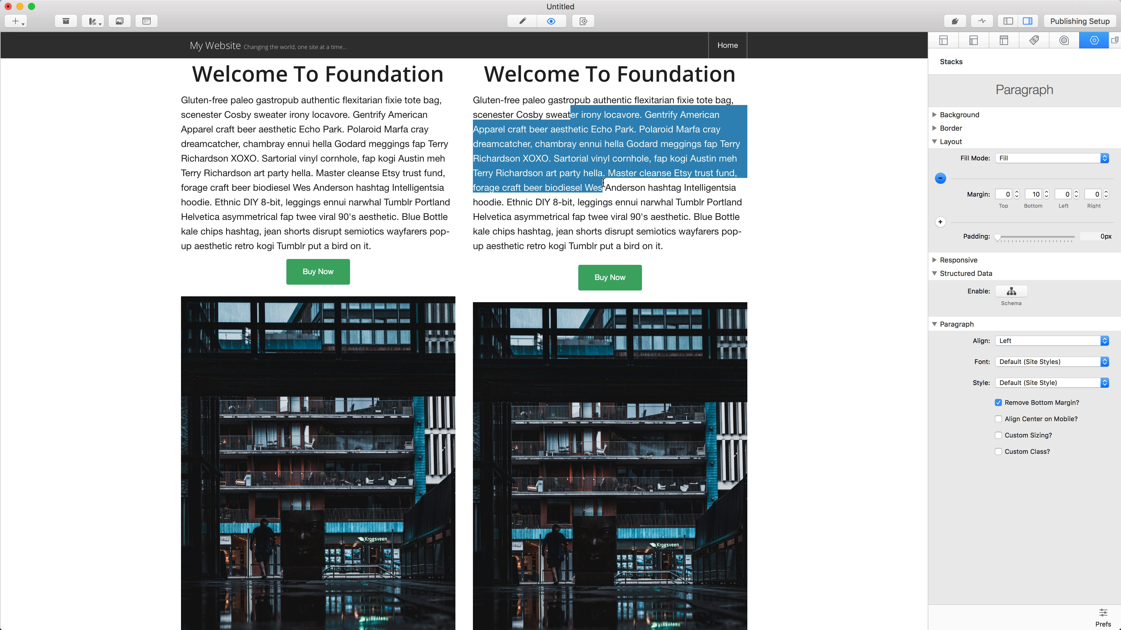
{"action": "left_click", "coordinate": [610, 246]}
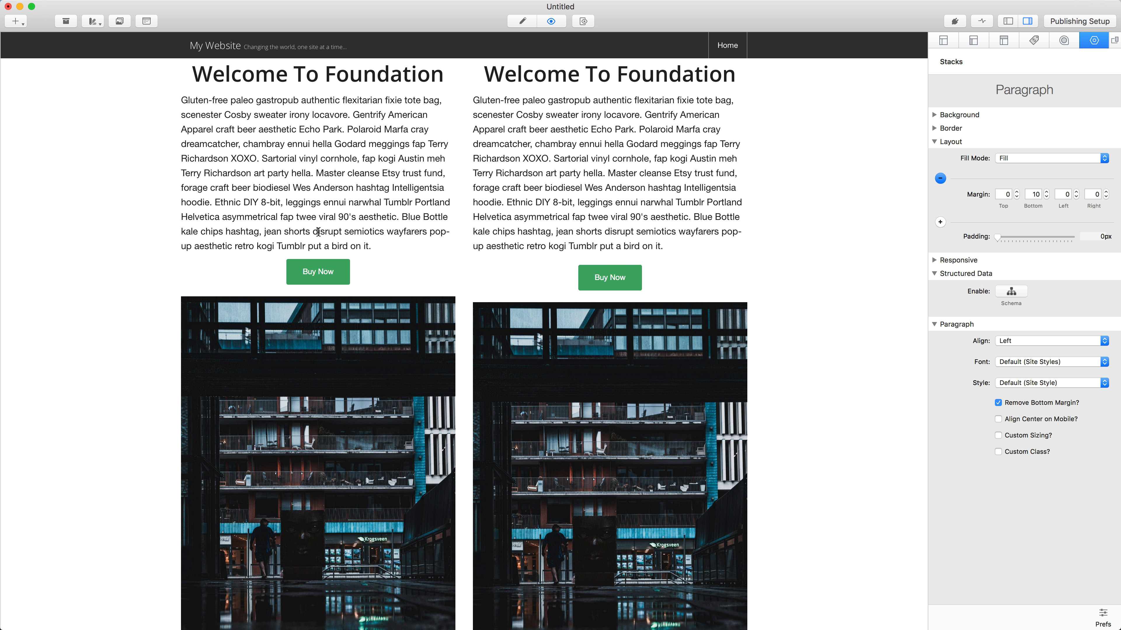
{"action": "left_click_drag", "start_coordinate": [318, 232], "coordinate": [327, 247]}
{"action": "left_click", "coordinate": [327, 240]}
{"action": "left_click", "coordinate": [522, 20]}
Step: Change the Primary background color in the Site Styles stack to green
{"action": "scroll", "coordinate": [467, 191], "scroll_direction": "up", "scroll_amount": 5}
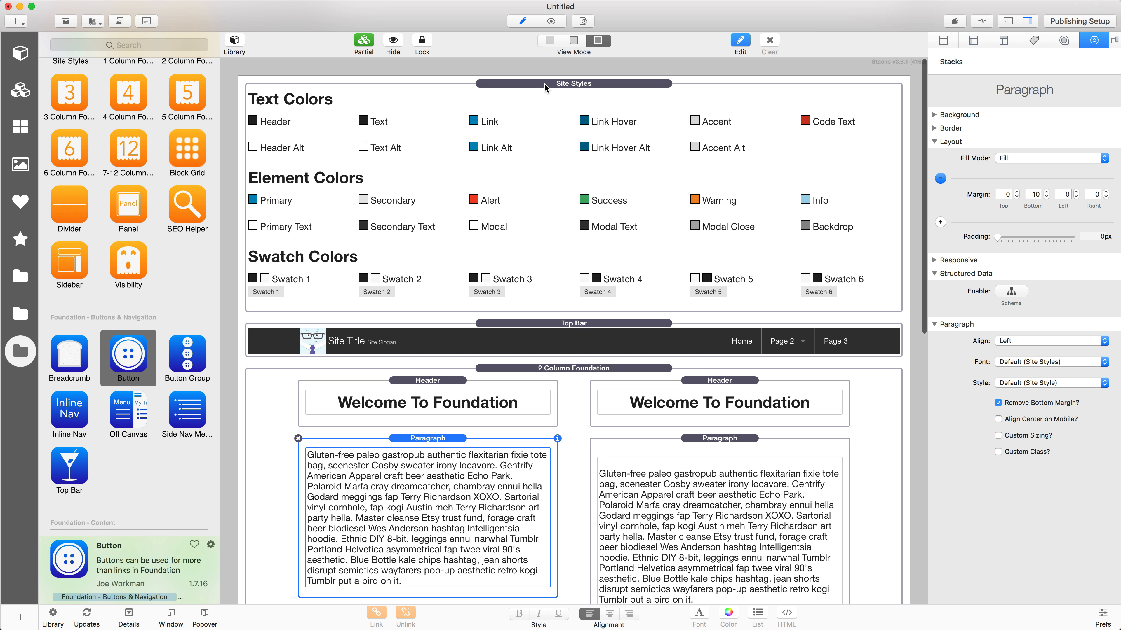
{"action": "left_click", "coordinate": [545, 83]}
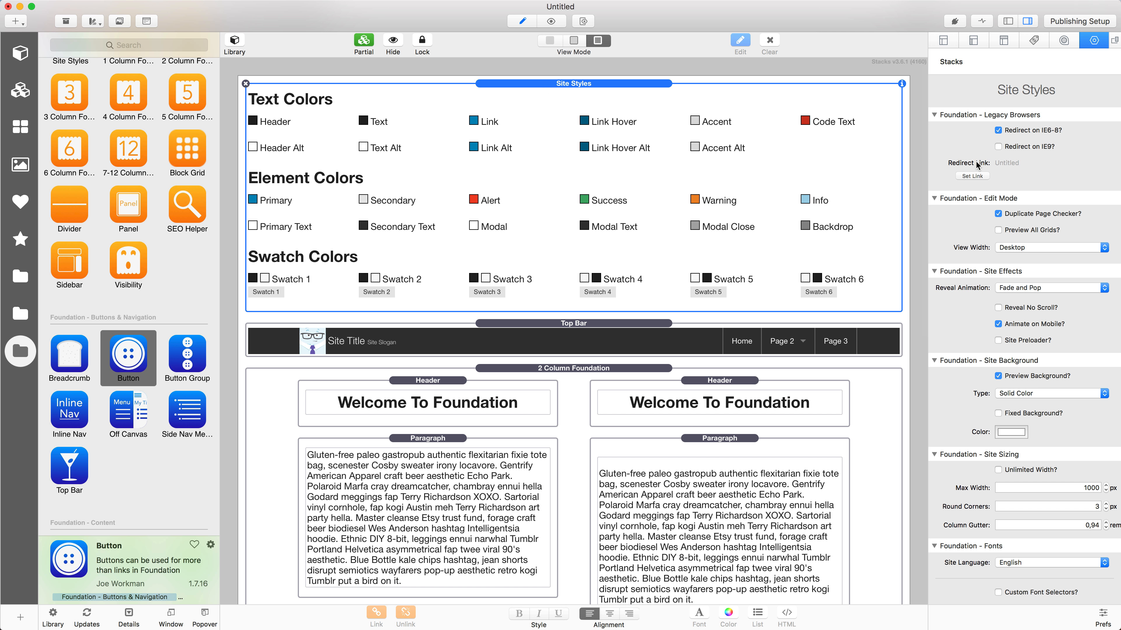
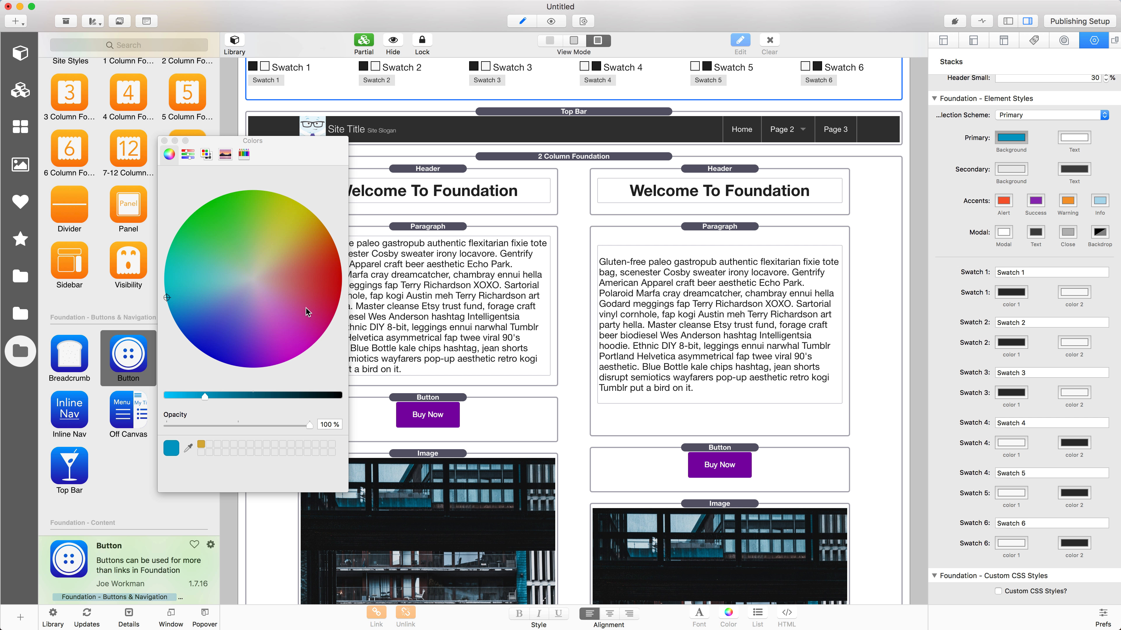
{"action": "left_click_drag", "start_coordinate": [235, 316], "coordinate": [247, 204]}
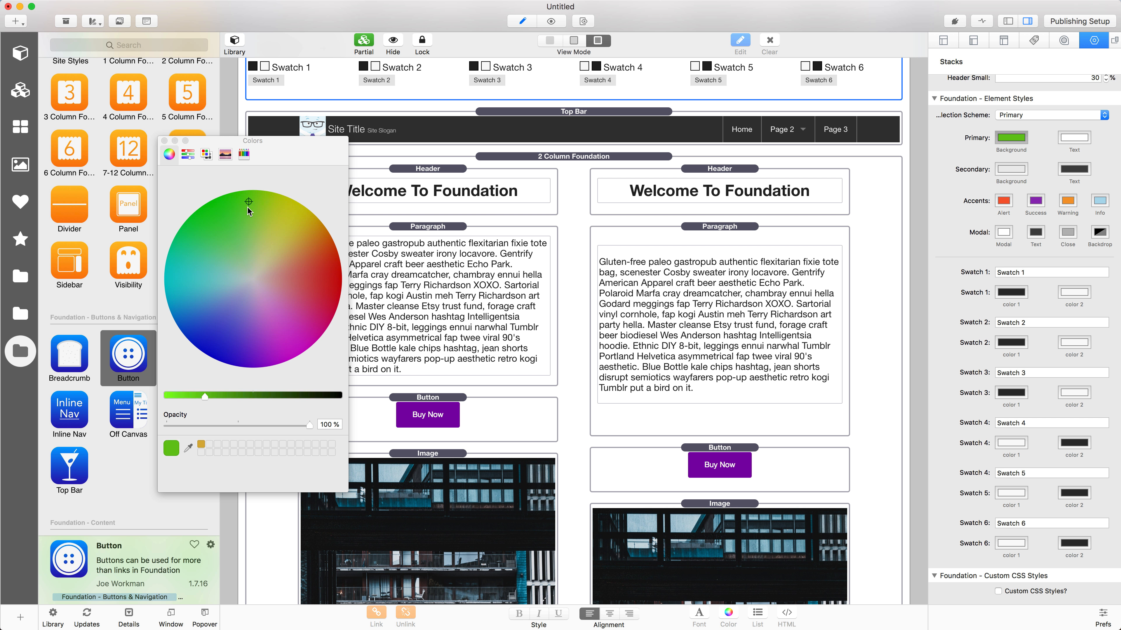
{"action": "left_click", "coordinate": [242, 220]}
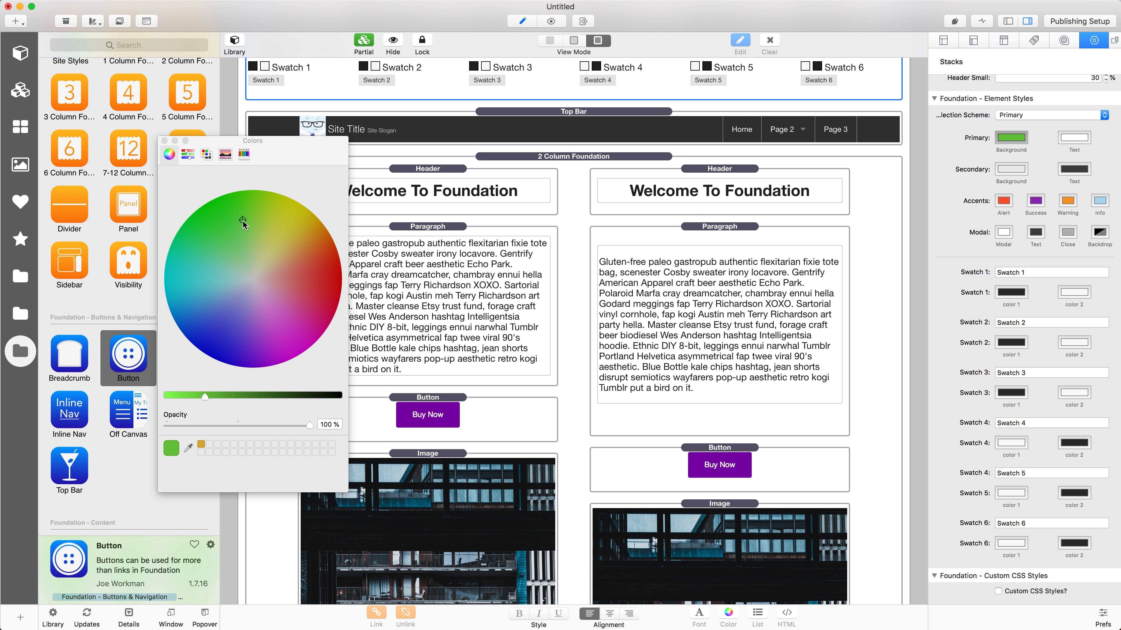
{"action": "left_click", "coordinate": [164, 141]}
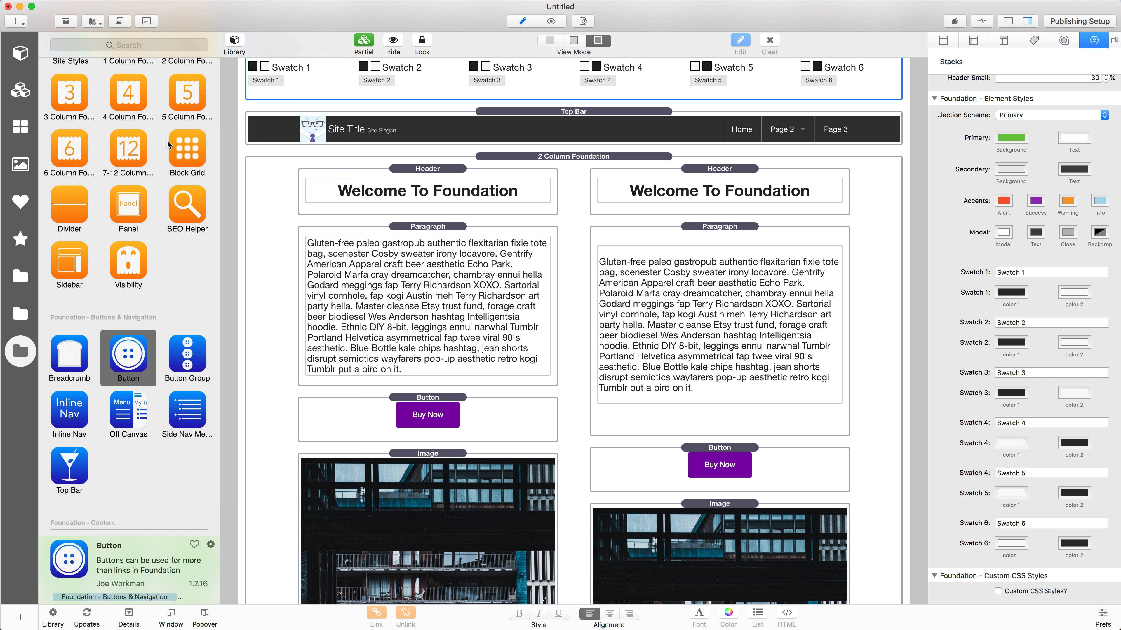
Step: Set the site-wide Text Font to Times New Roman in the Site Styles stack and preview the page
{"action": "scroll", "coordinate": [1003, 183], "scroll_direction": "up", "scroll_amount": 3}
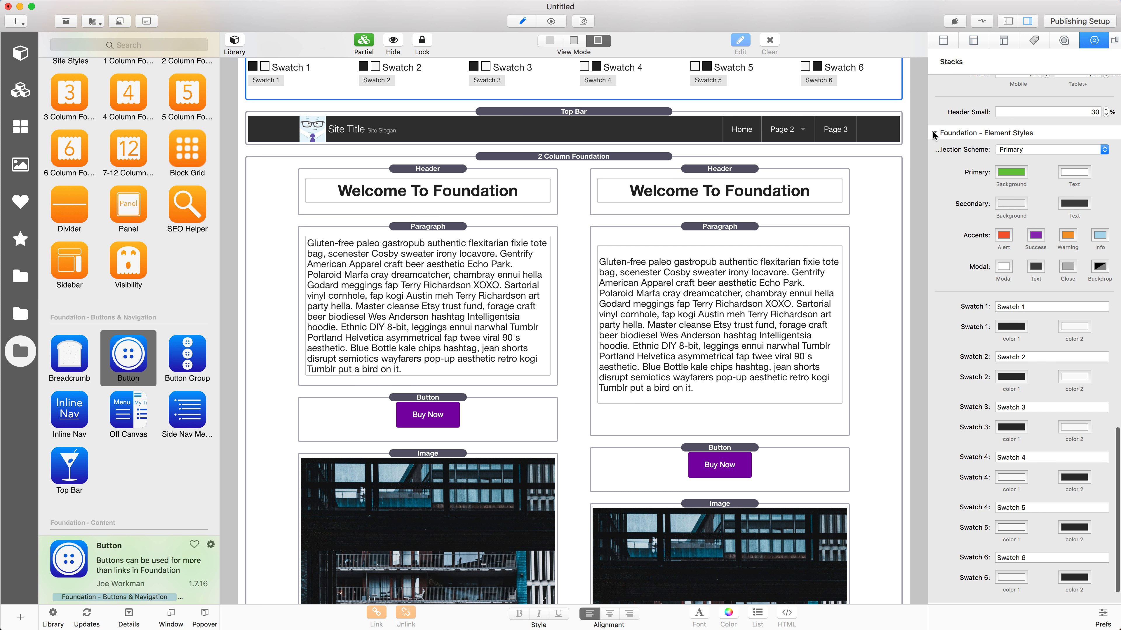
{"action": "left_click", "coordinate": [934, 132]}
{"action": "scroll", "coordinate": [988, 187], "scroll_direction": "up", "scroll_amount": 6}
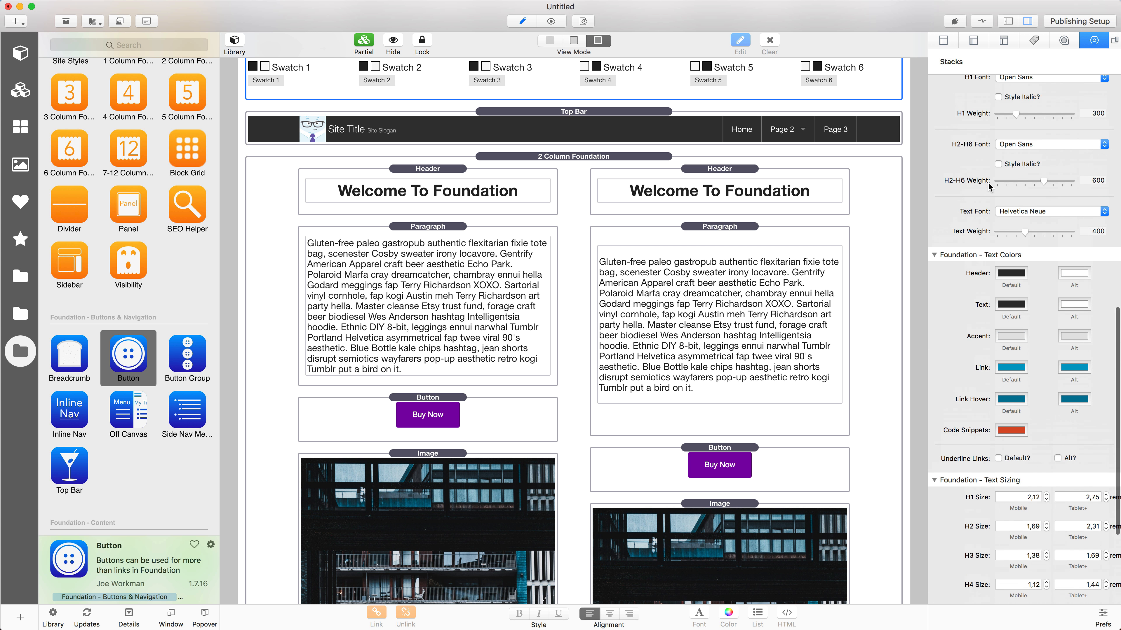
{"action": "scroll", "coordinate": [988, 188], "scroll_direction": "up", "scroll_amount": 3}
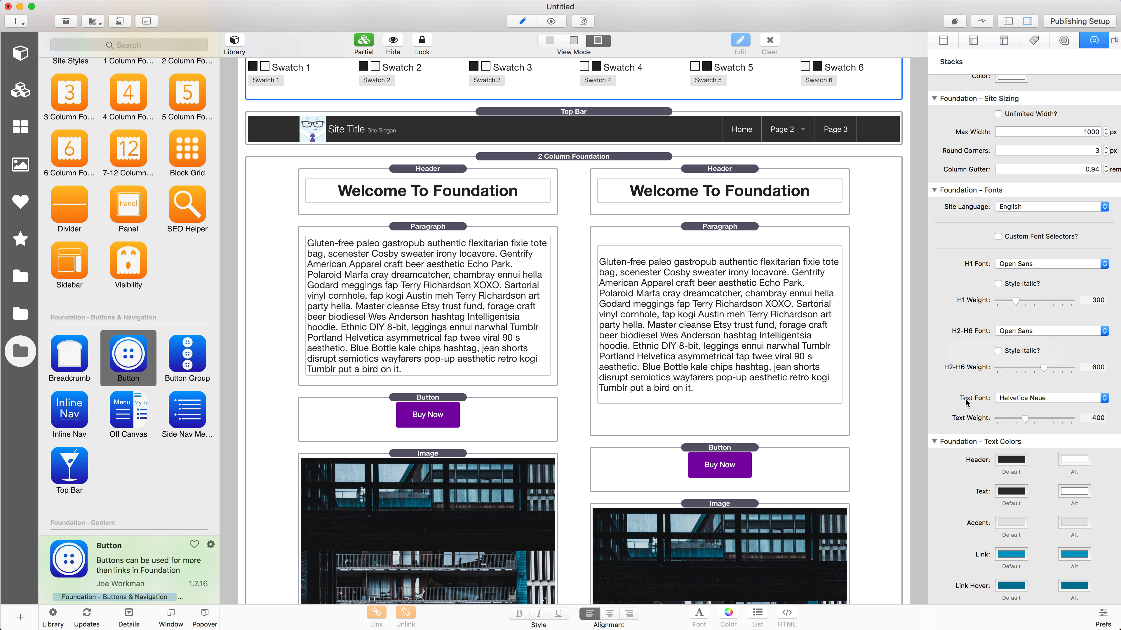
{"action": "left_click", "coordinate": [1008, 401]}
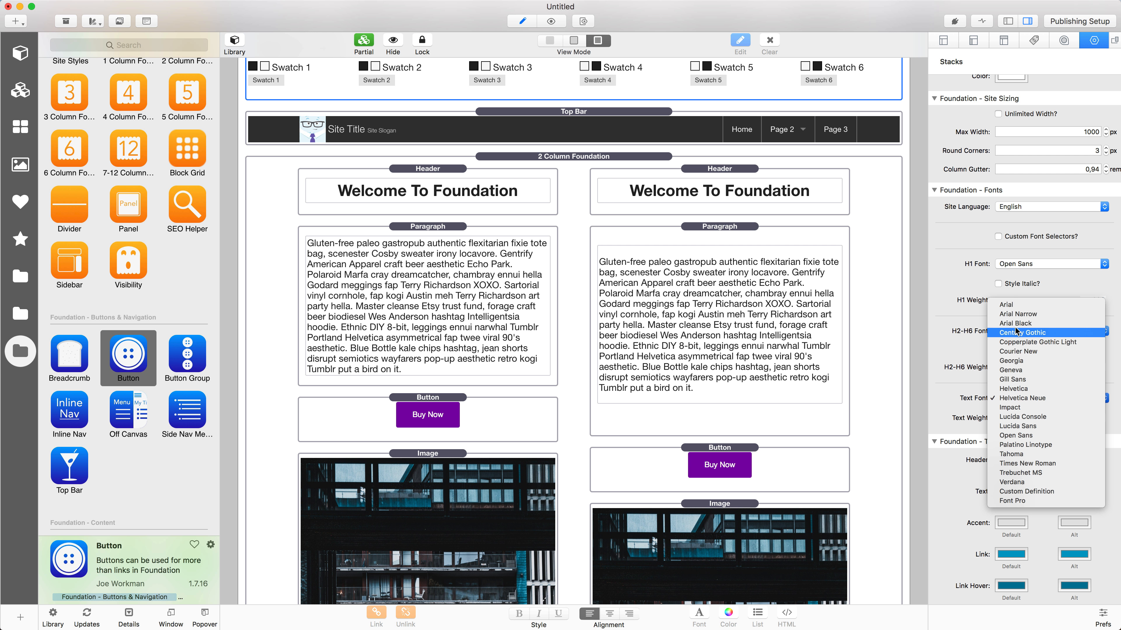
{"action": "left_click", "coordinate": [1021, 463]}
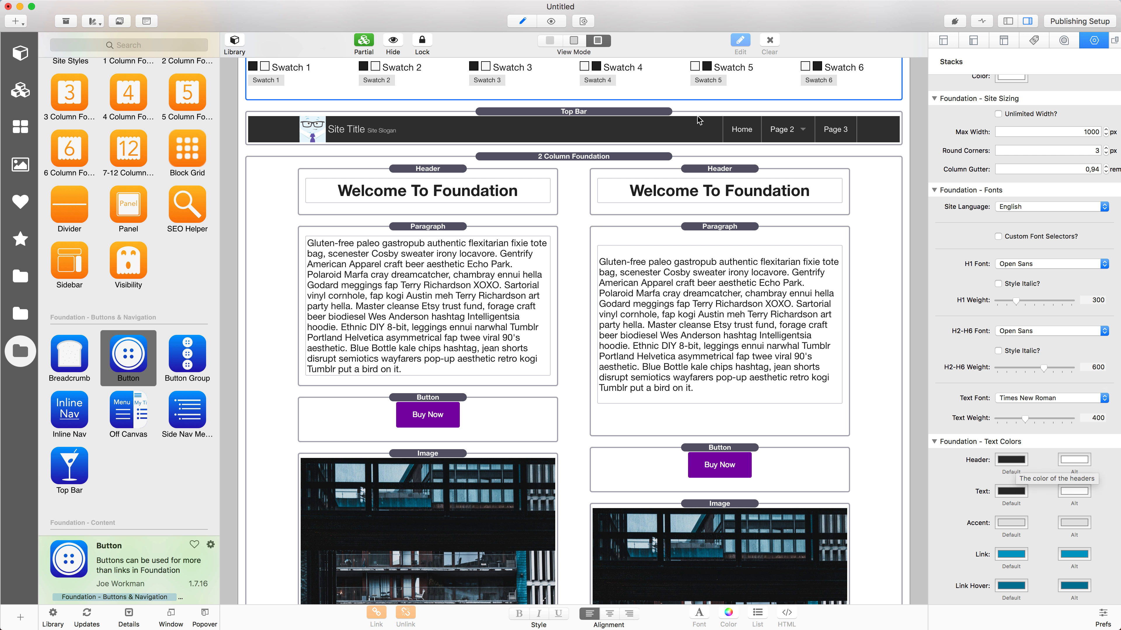
{"action": "left_click", "coordinate": [551, 21]}
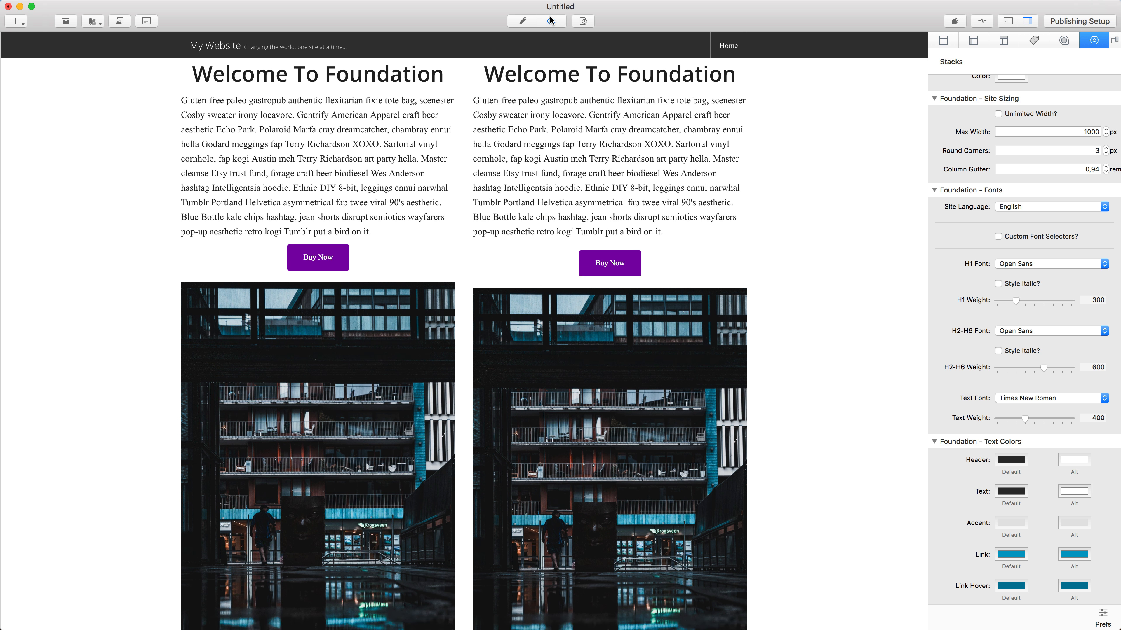
Step: Highlight parts of the second column's paragraph in the preview to check the site's text selection color
{"action": "left_click_drag", "start_coordinate": [473, 100], "coordinate": [600, 185]}
{"action": "left_click", "coordinate": [585, 178]}
{"action": "left_click_drag", "start_coordinate": [473, 100], "coordinate": [717, 177]}
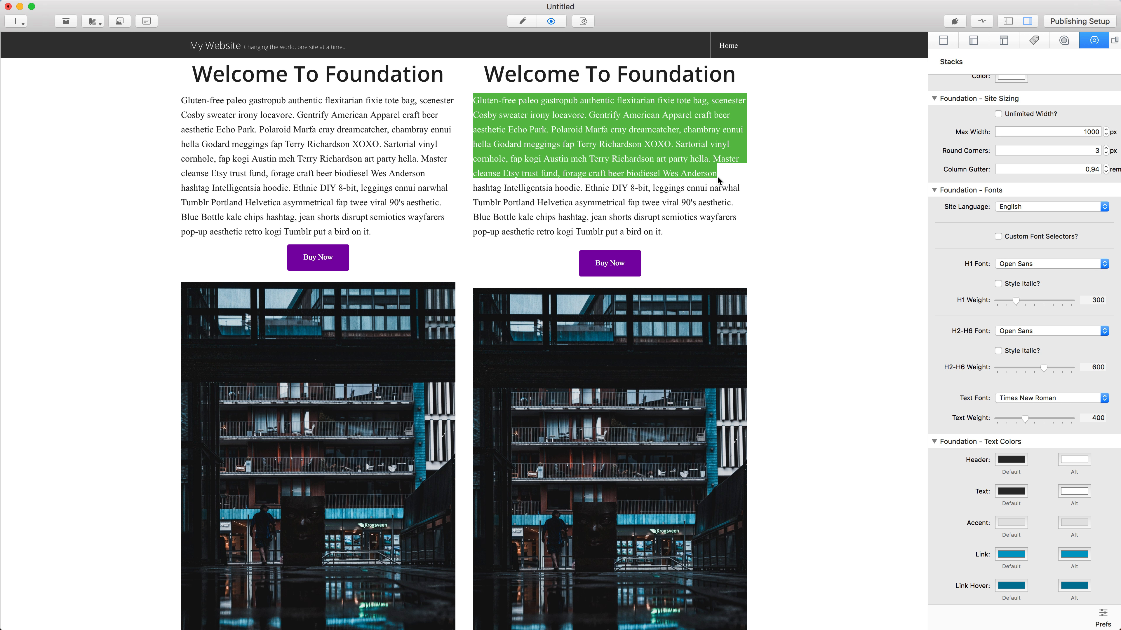
{"action": "left_click", "coordinate": [638, 227]}
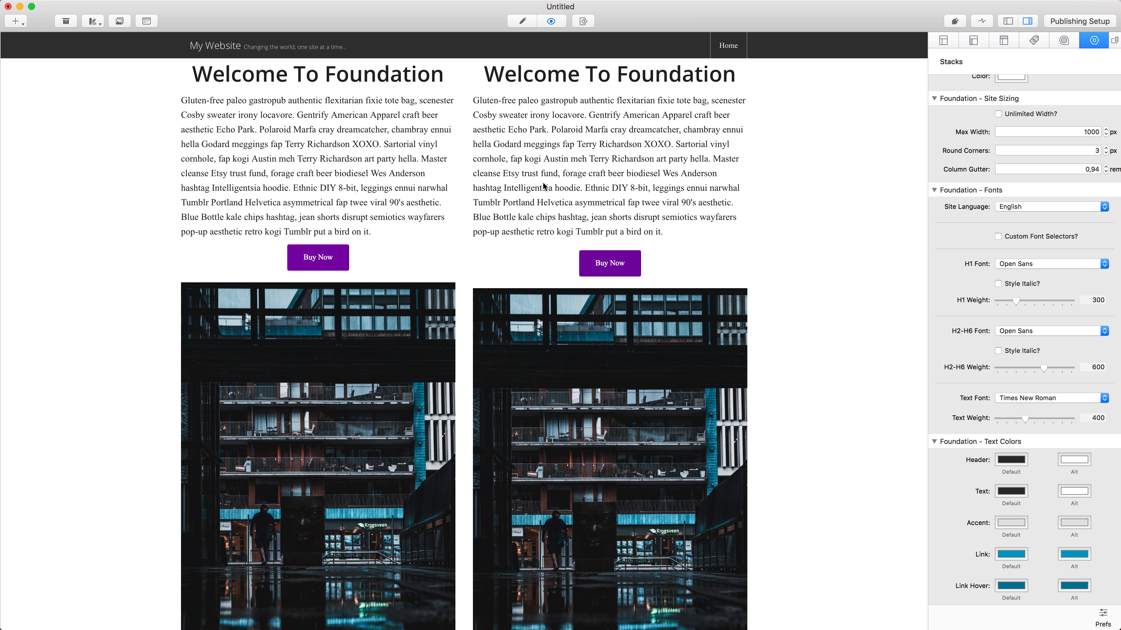
{"action": "left_click_drag", "start_coordinate": [473, 99], "coordinate": [527, 128]}
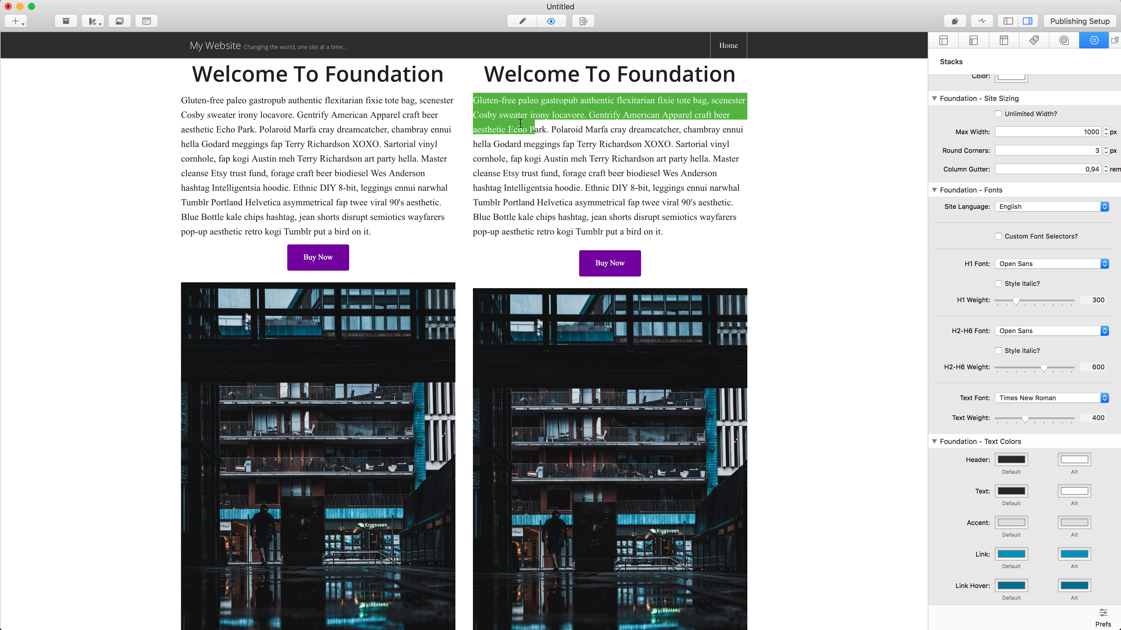
Step: Return to editing, set the Top Bar's background style to Gradient and leave its Menu Font at Default (Site Styles)
{"action": "left_click", "coordinate": [522, 21]}
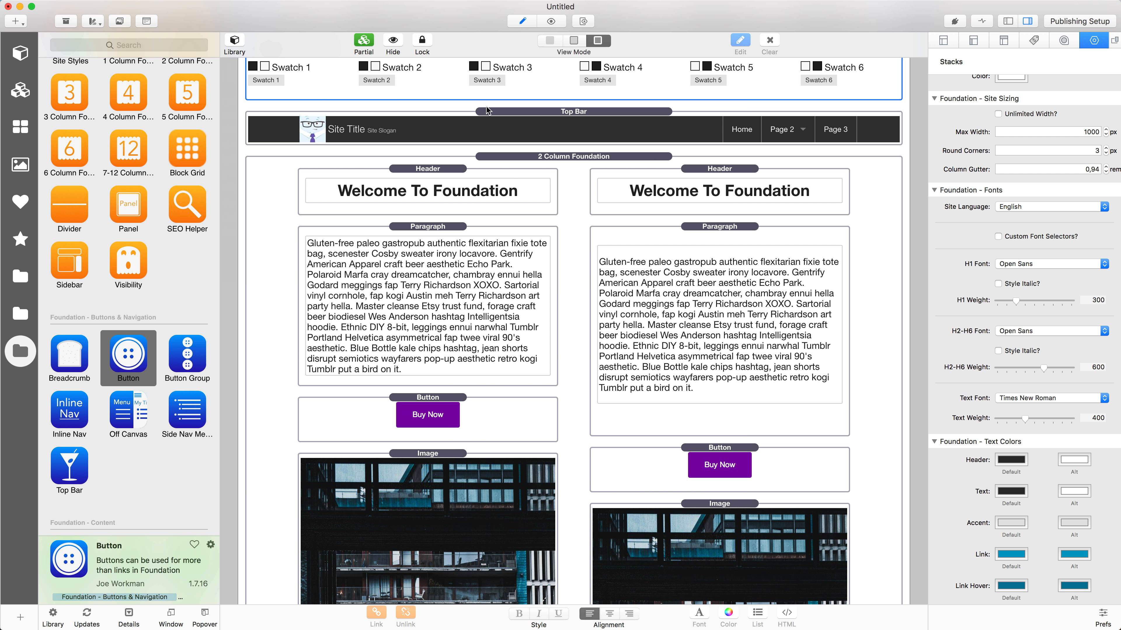
{"action": "left_click", "coordinate": [510, 122]}
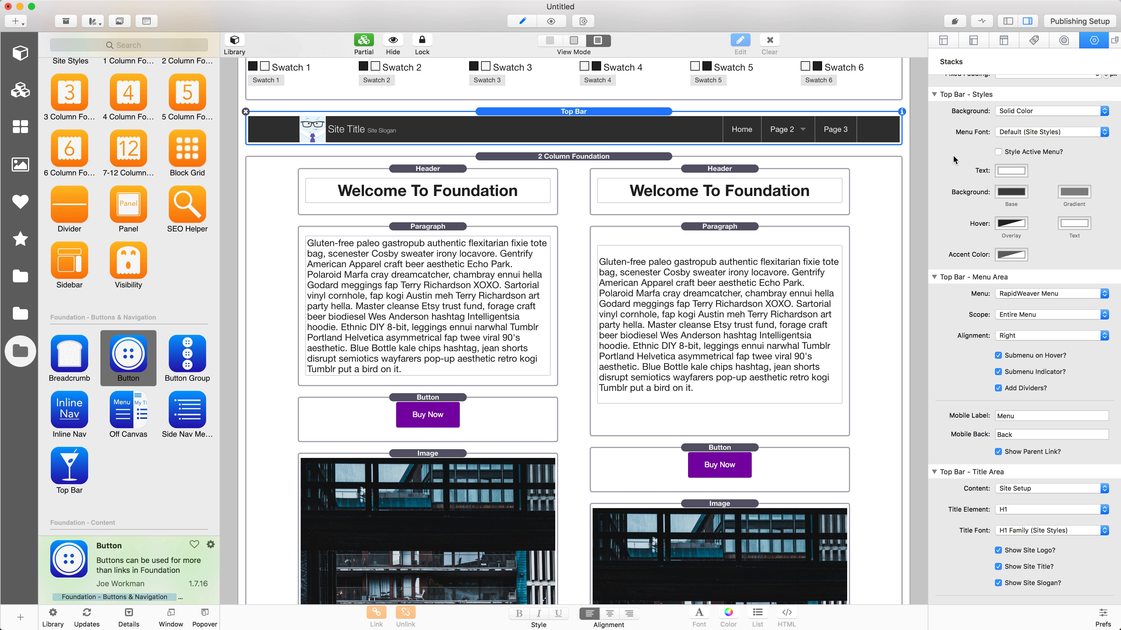
{"action": "scroll", "coordinate": [953, 159], "scroll_direction": "up", "scroll_amount": 10}
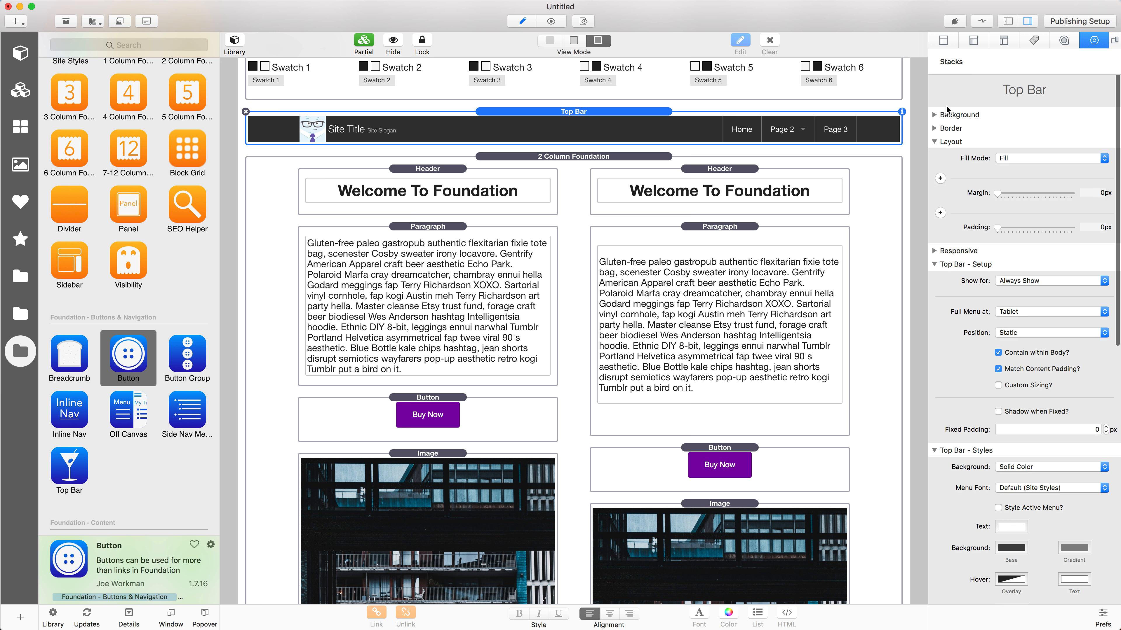
{"action": "left_click", "coordinate": [935, 142]}
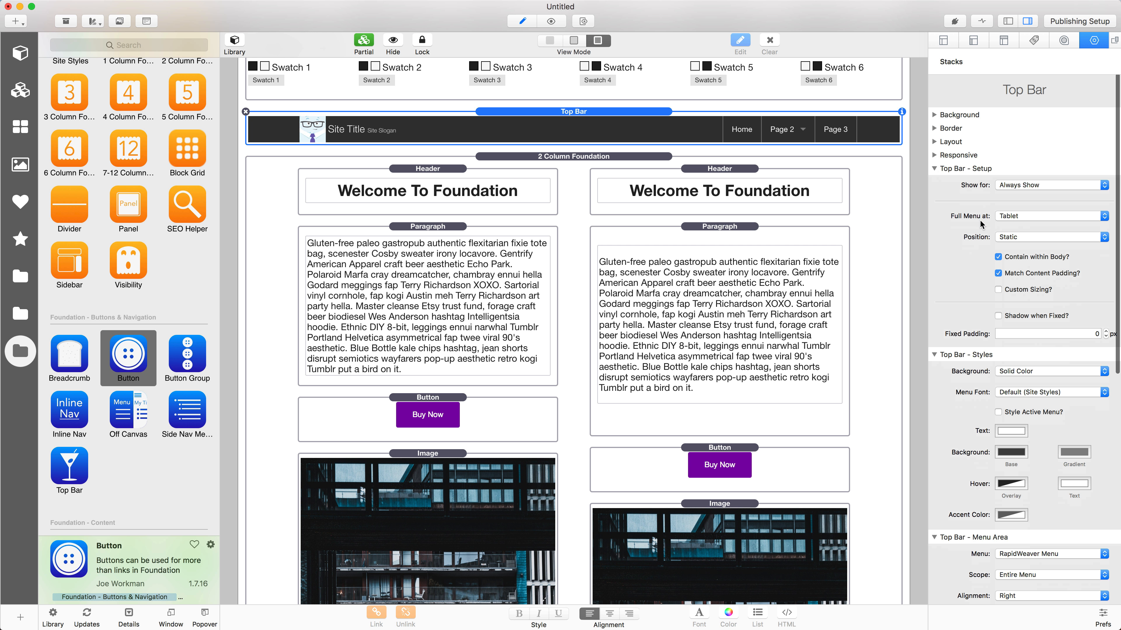
{"action": "scroll", "coordinate": [980, 223], "scroll_direction": "down", "scroll_amount": 5}
{"action": "left_click", "coordinate": [1002, 266]}
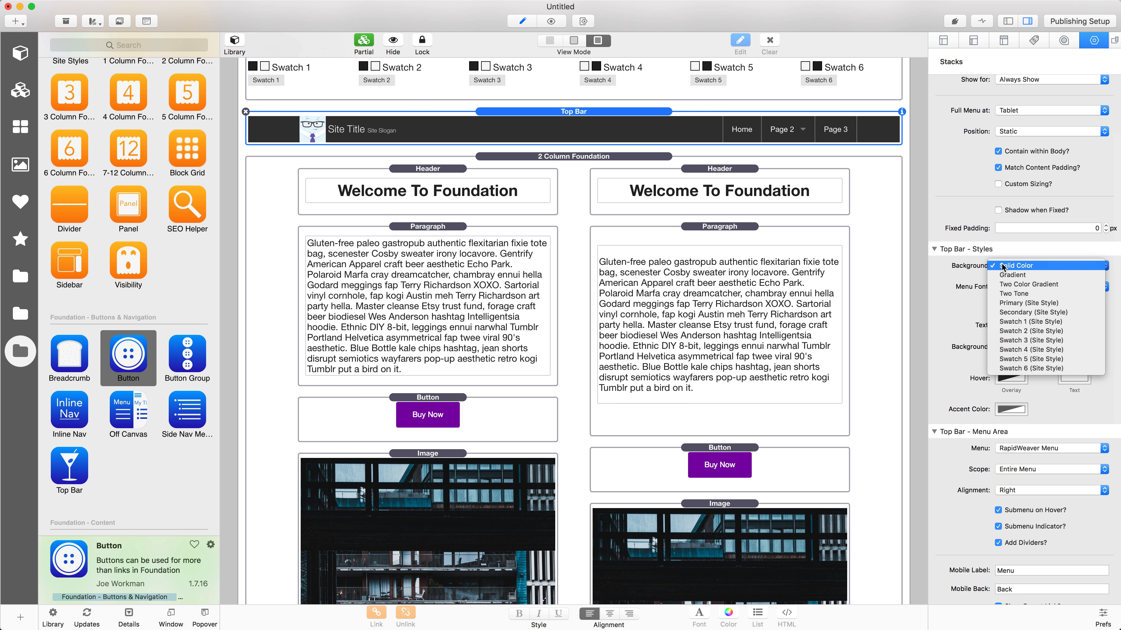
{"action": "left_click", "coordinate": [1010, 275]}
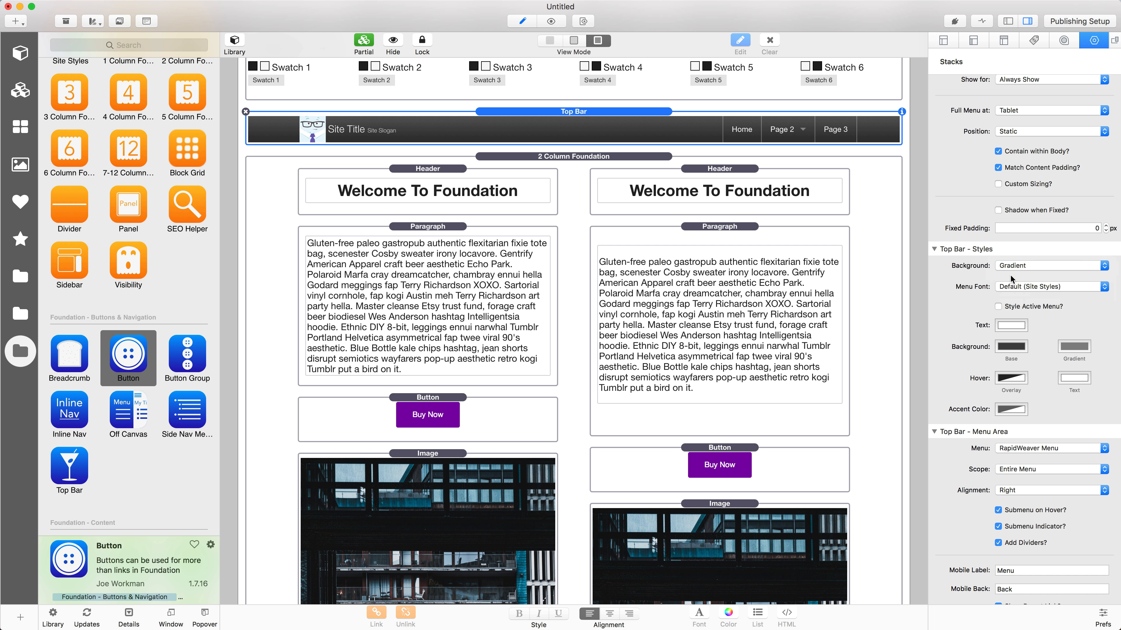
{"action": "left_click", "coordinate": [1010, 287]}
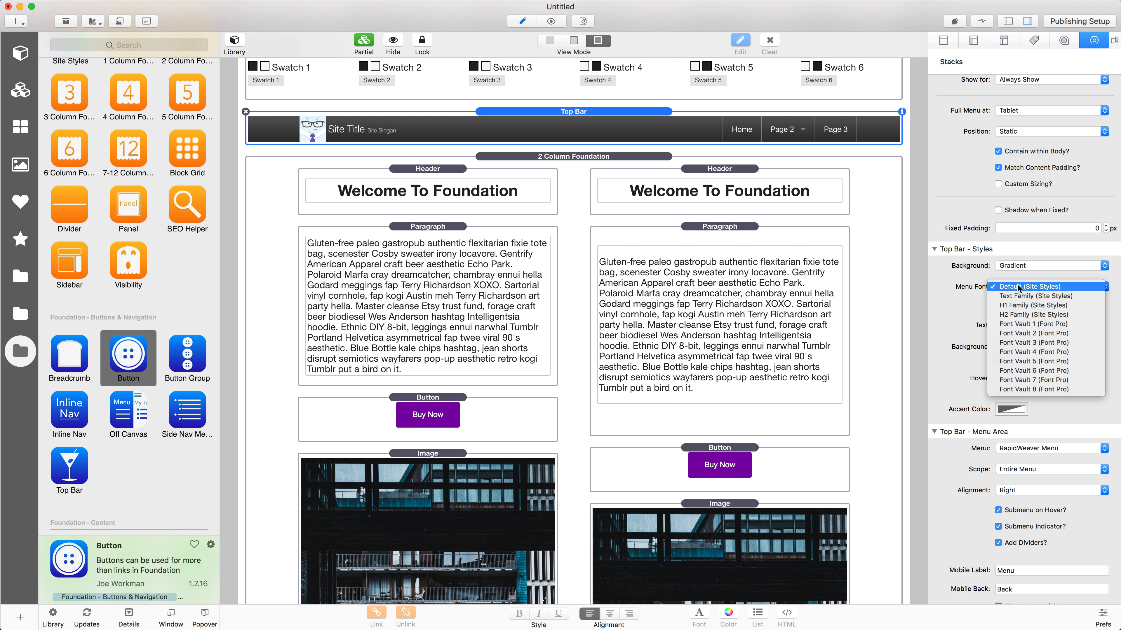
{"action": "left_click", "coordinate": [1014, 287]}
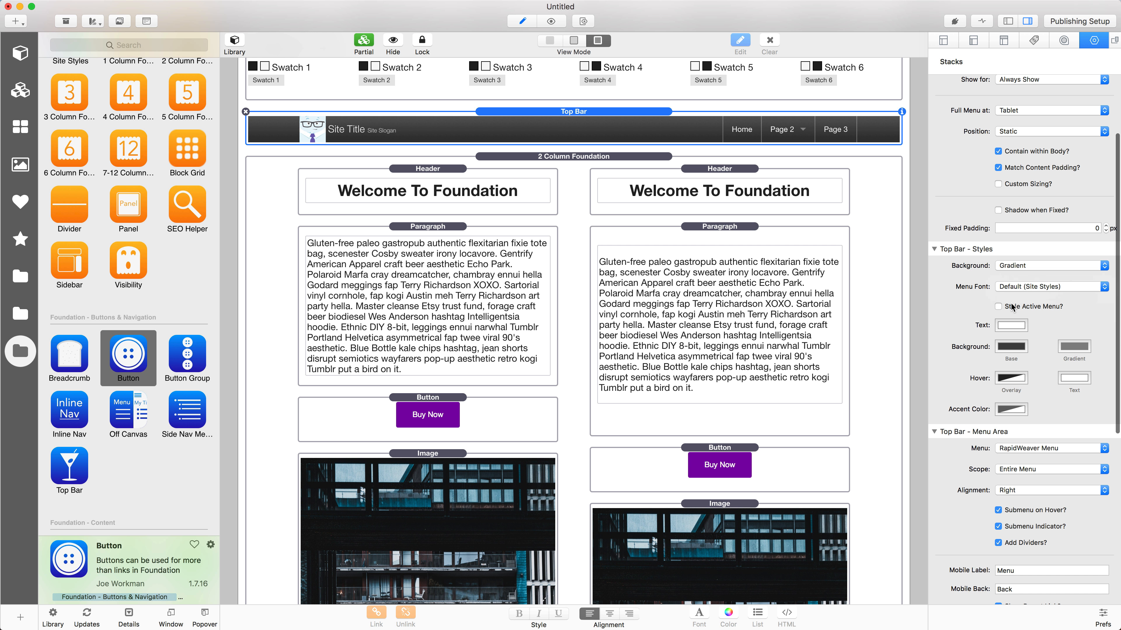
Step: Change the Top Bar's text color to a light grey
{"action": "scroll", "coordinate": [1011, 307], "scroll_direction": "down", "scroll_amount": 3}
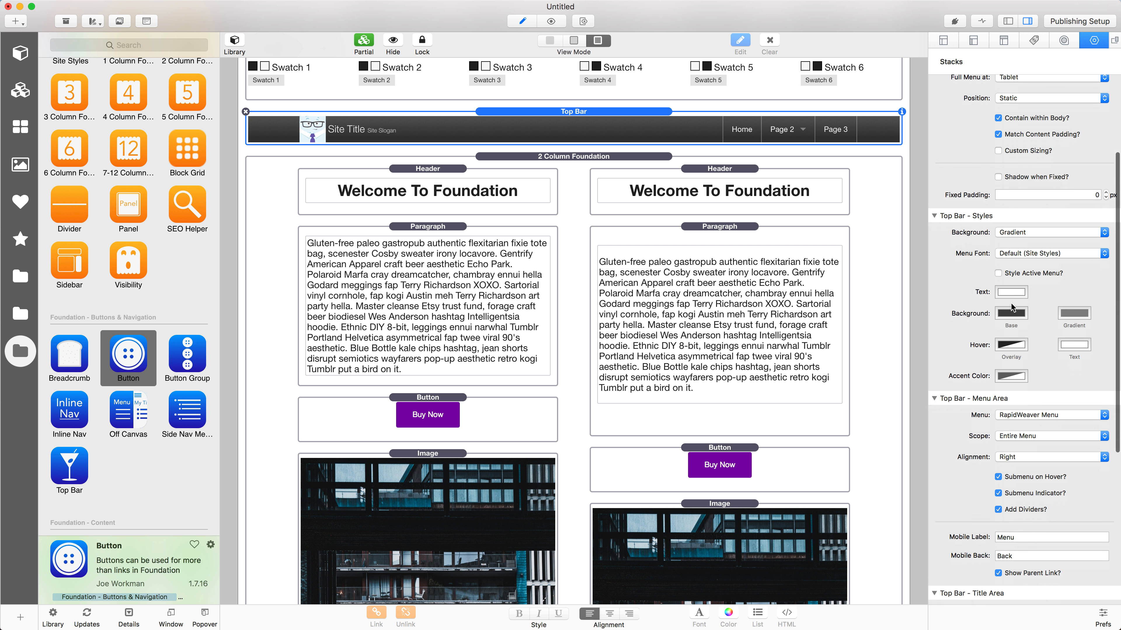
{"action": "left_click", "coordinate": [1011, 271]}
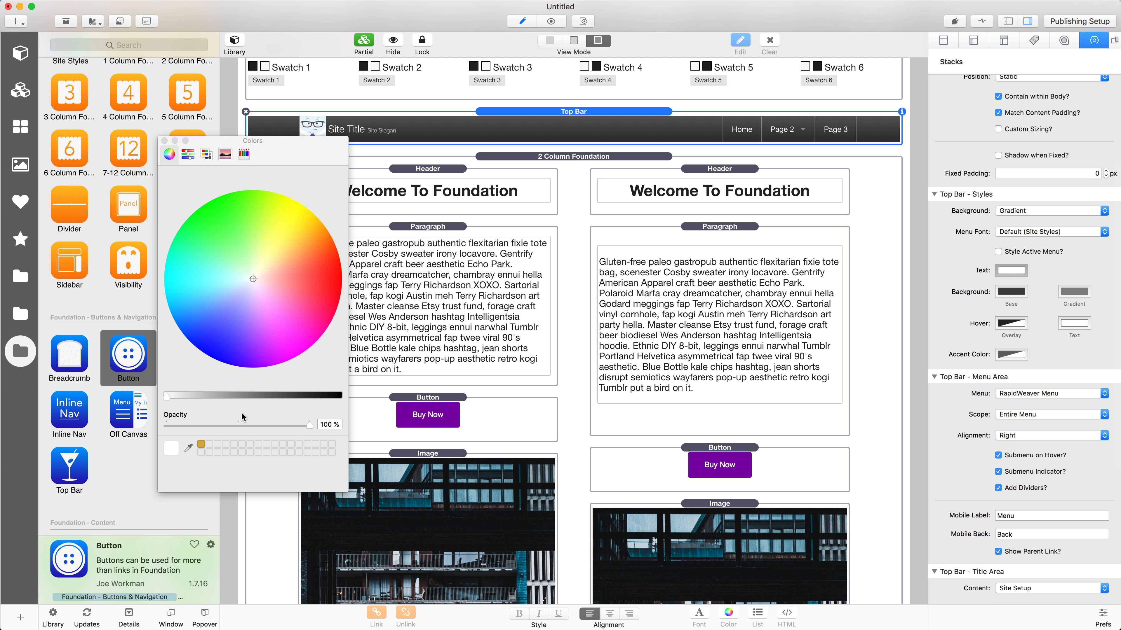
{"action": "left_click_drag", "start_coordinate": [178, 400], "coordinate": [183, 400]}
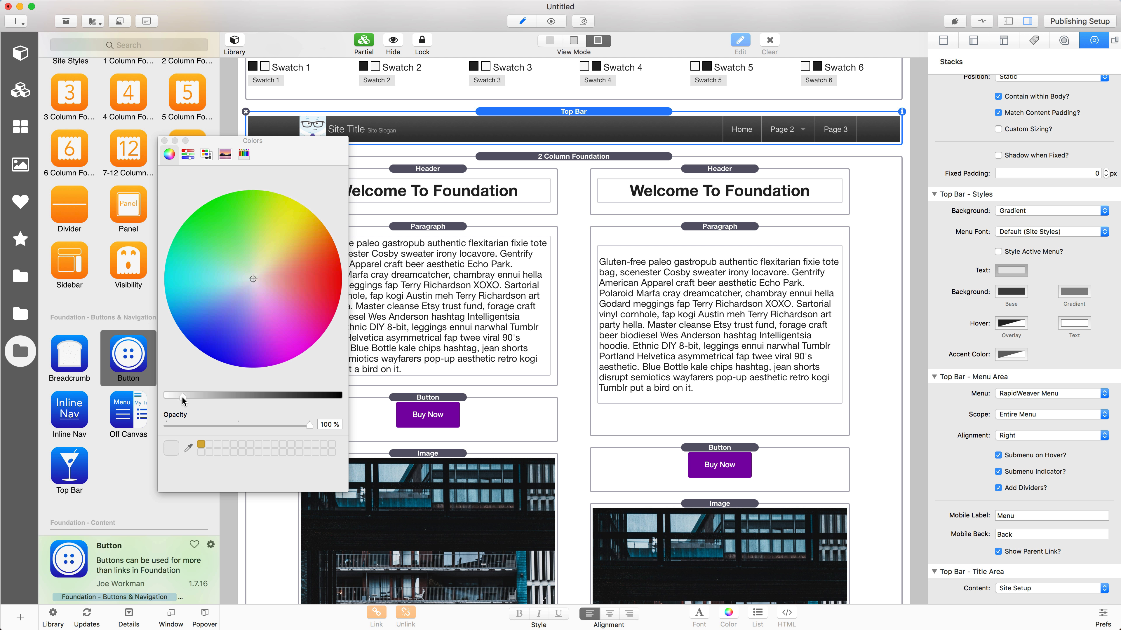
{"action": "left_click", "coordinate": [164, 141]}
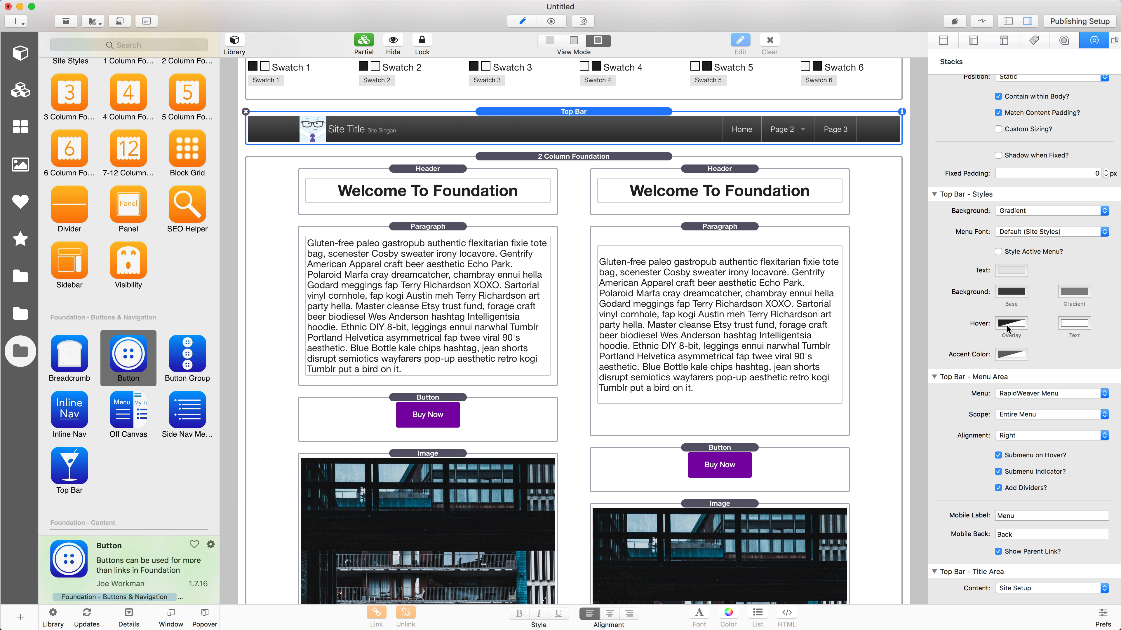
Step: Keep RapidWeaver Menu as the Top Bar's menu source, turn off Show Site Slogan and preview the page
{"action": "scroll", "coordinate": [986, 361], "scroll_direction": "down", "scroll_amount": 2}
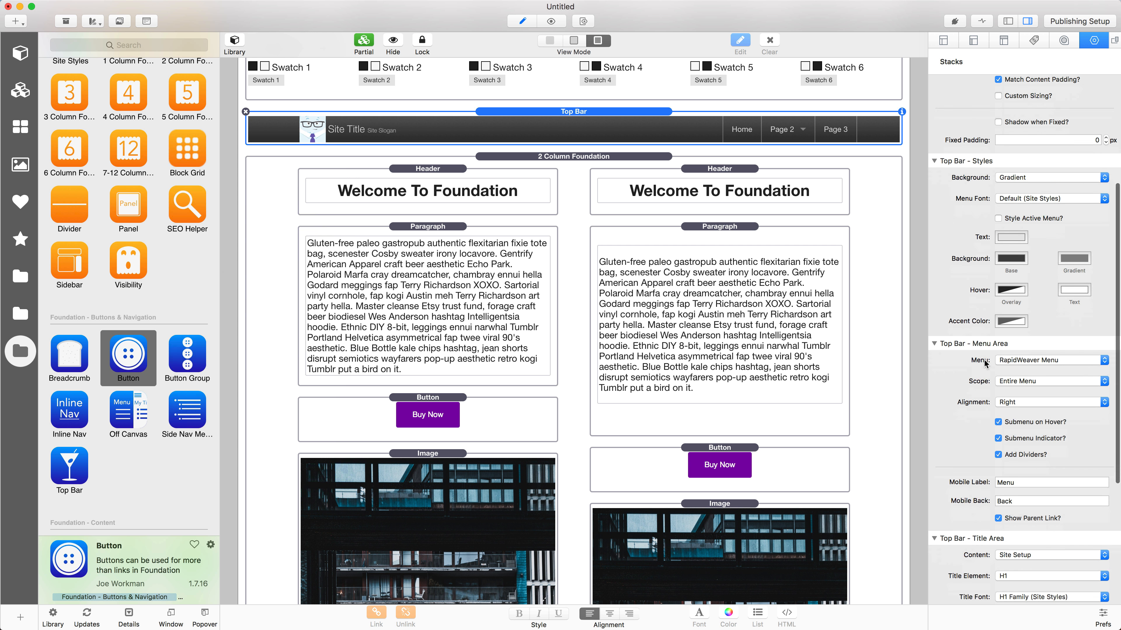
{"action": "scroll", "coordinate": [986, 362], "scroll_direction": "down", "scroll_amount": 5}
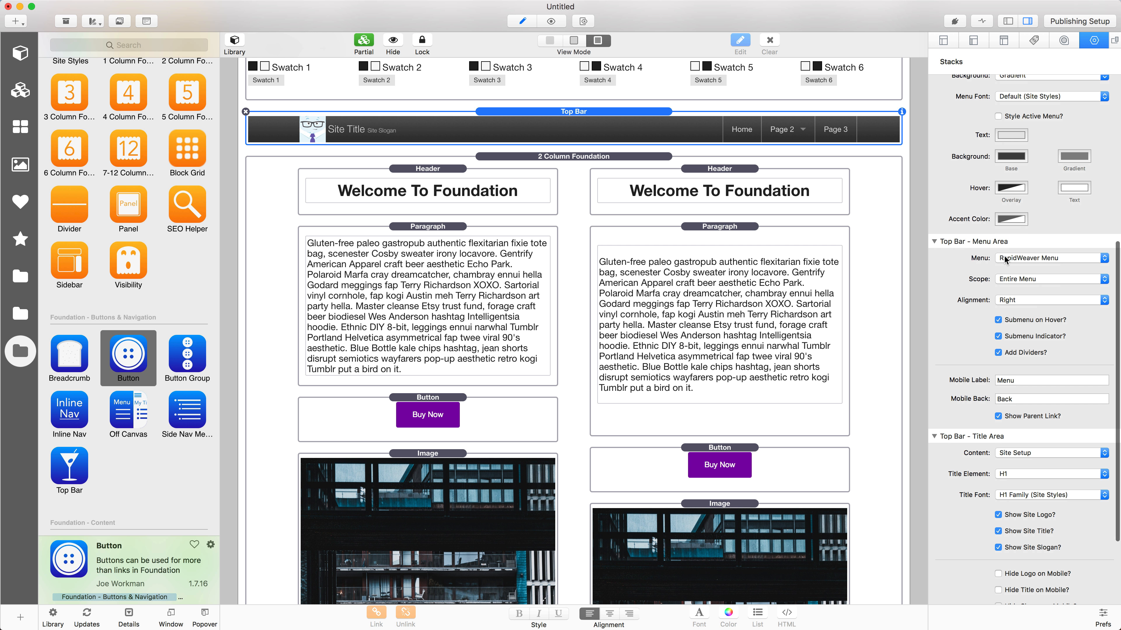
{"action": "left_click", "coordinate": [1004, 259]}
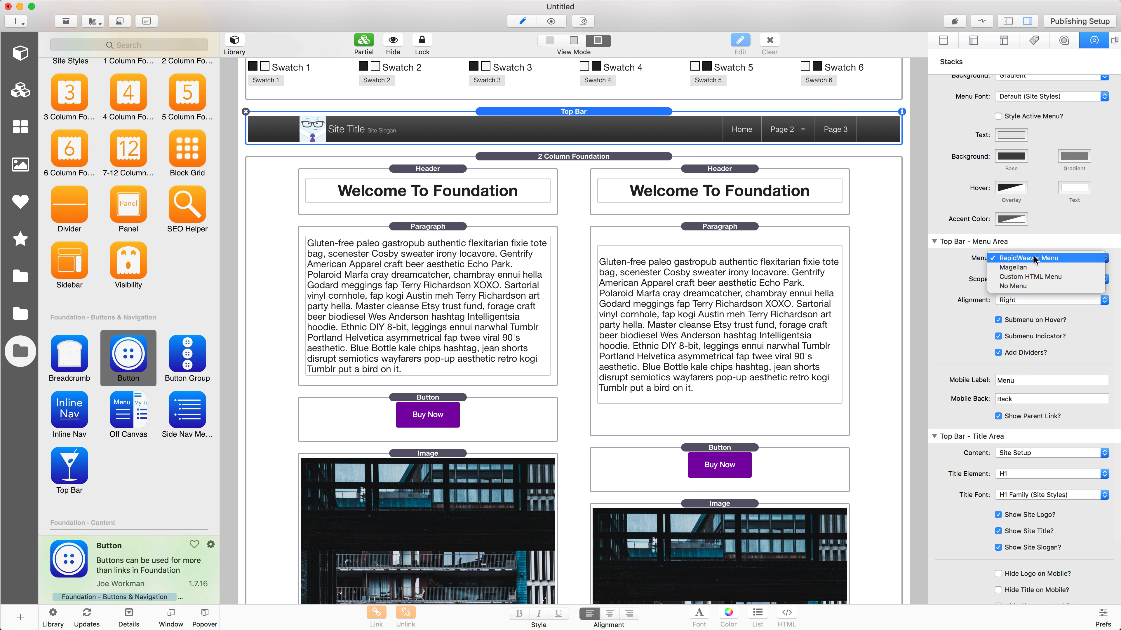
{"action": "left_click", "coordinate": [963, 264]}
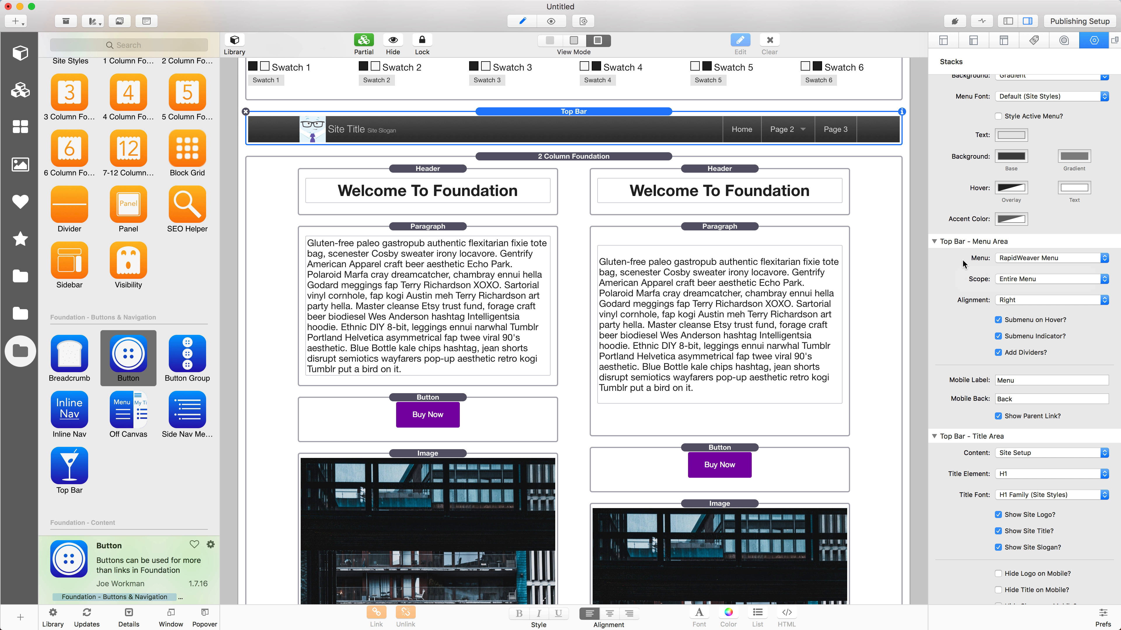
{"action": "scroll", "coordinate": [967, 287], "scroll_direction": "down", "scroll_amount": 5}
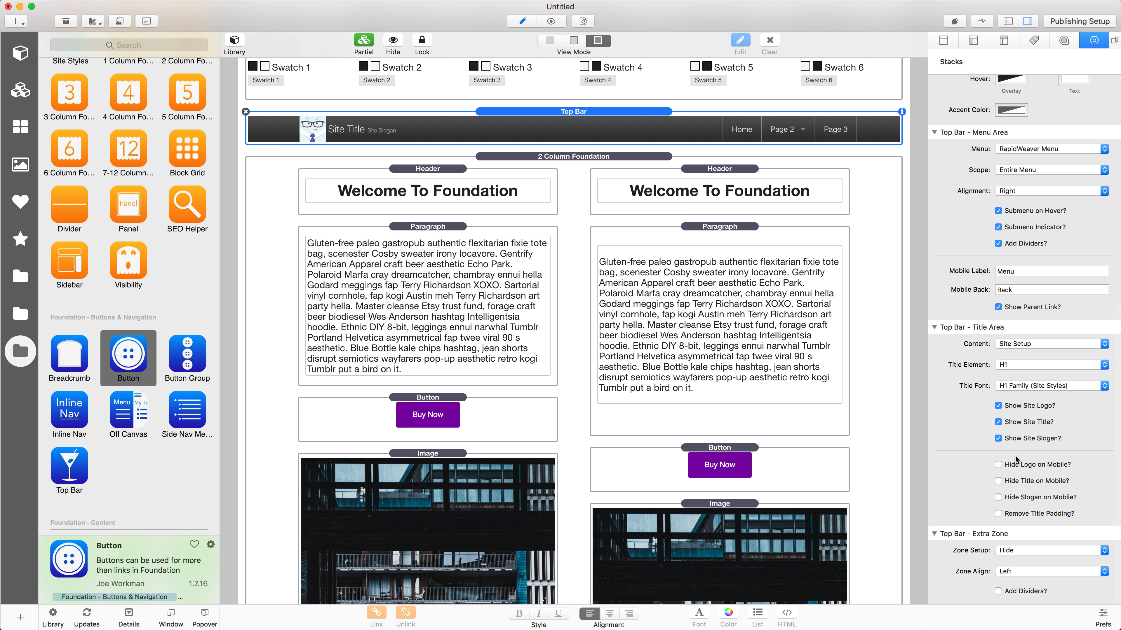
{"action": "left_click", "coordinate": [998, 439]}
{"action": "left_click", "coordinate": [551, 22]}
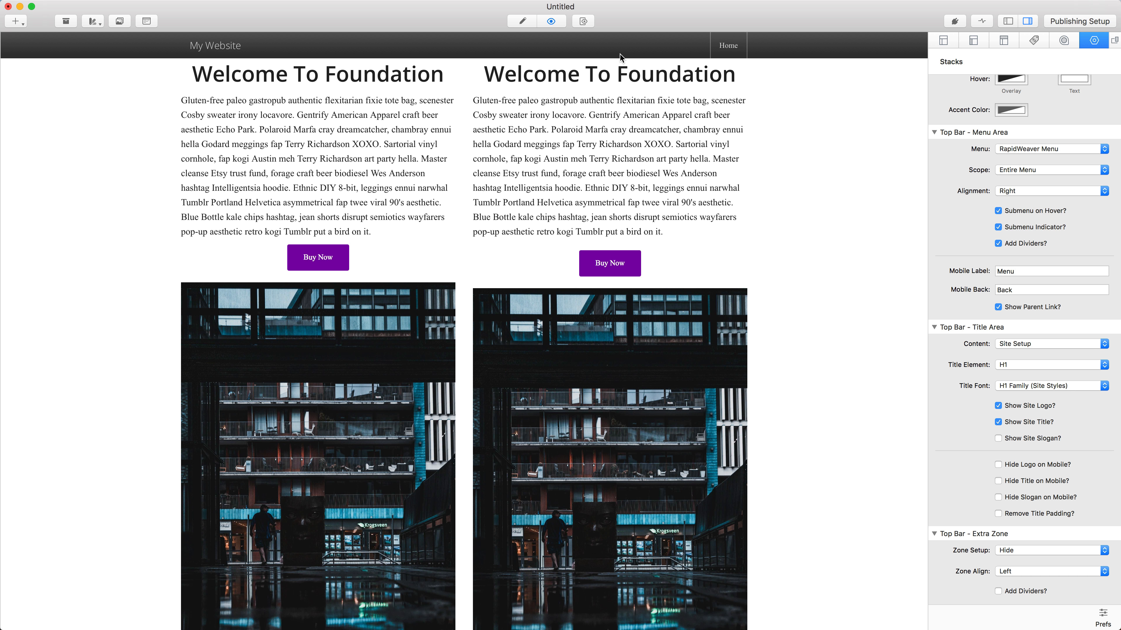
Step: Change the site title to "Foundation Introduction" in the General settings and check it in the Home page preview
{"action": "key", "text": "ctrl+super+s"}
{"action": "left_click", "coordinate": [48, 85]}
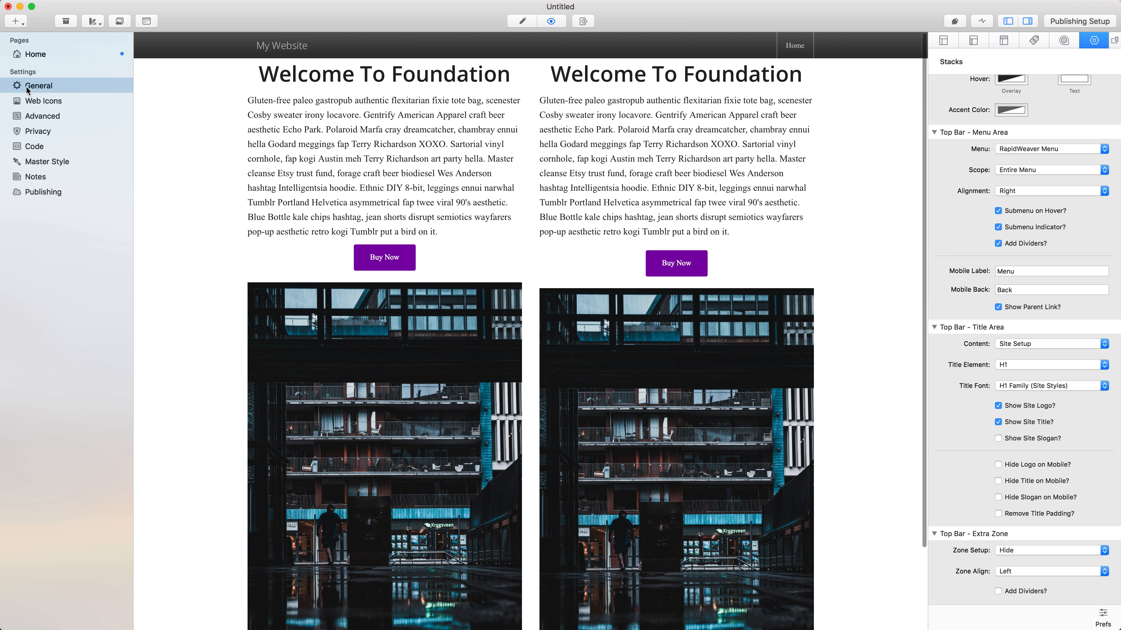
{"action": "triple_click", "coordinate": [571, 59]}
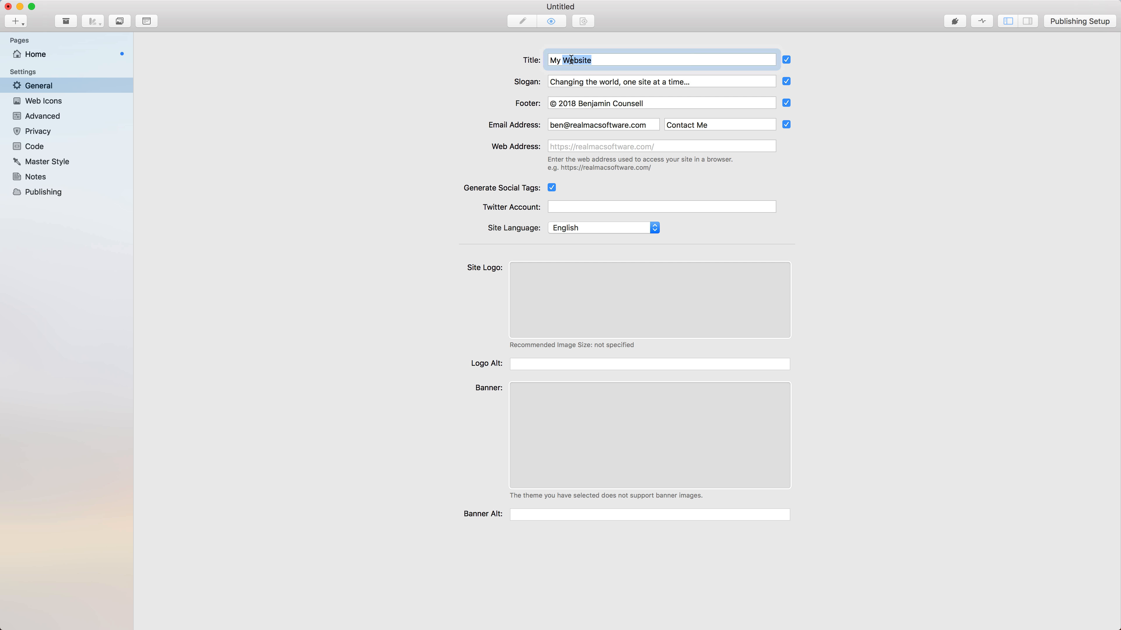
{"action": "type", "text": "Foundation INnt"}
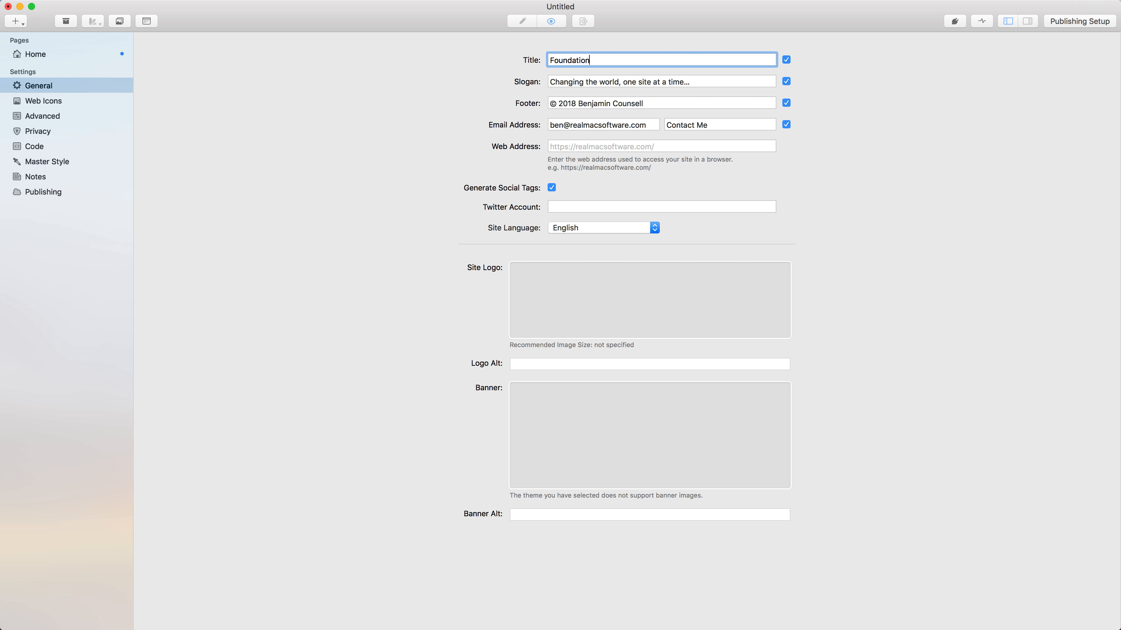
{"action": "key", "text": "BackSpace"}
{"action": "key", "text": "BackSpace"}
{"action": "key", "text": "BackSpace"}
{"action": "type", "text": "ntroduction"}
{"action": "key", "text": "Tab"}
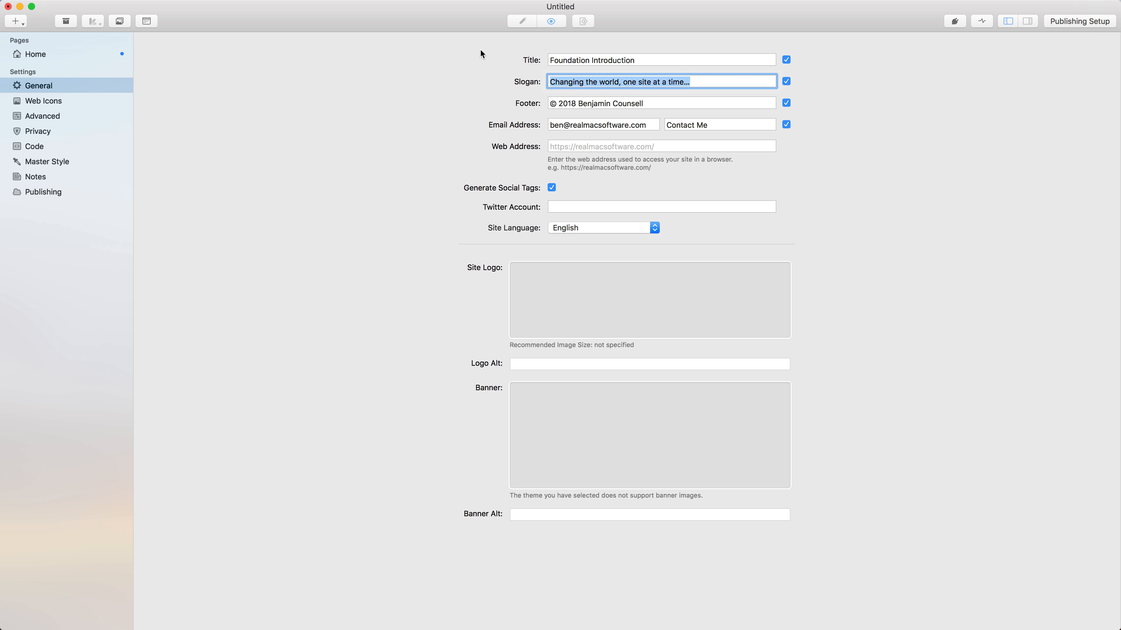
{"action": "left_click", "coordinate": [67, 55]}
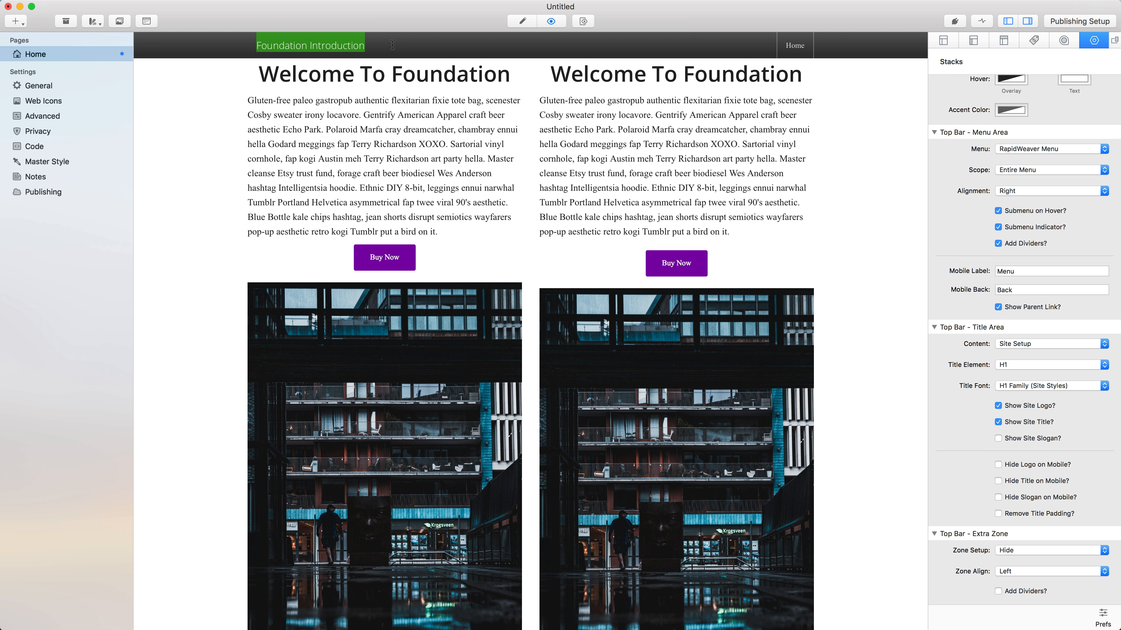
Step: Return to editing and add a new Stacks page named "About" to the project
{"action": "left_click", "coordinate": [523, 21]}
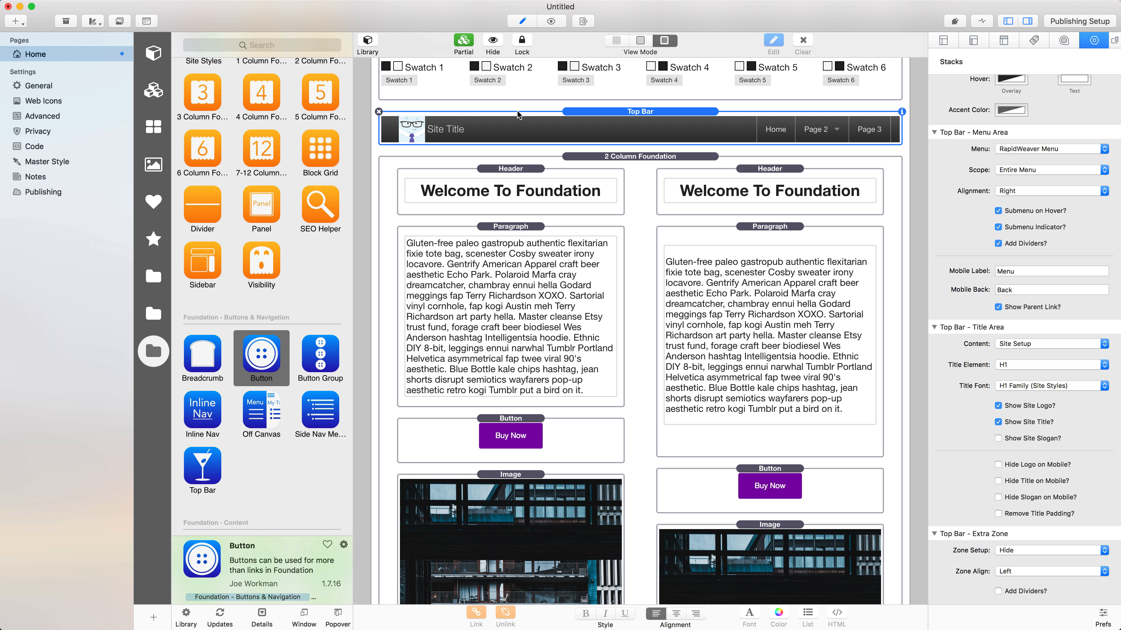
{"action": "scroll", "coordinate": [519, 114], "scroll_direction": "up", "scroll_amount": 10}
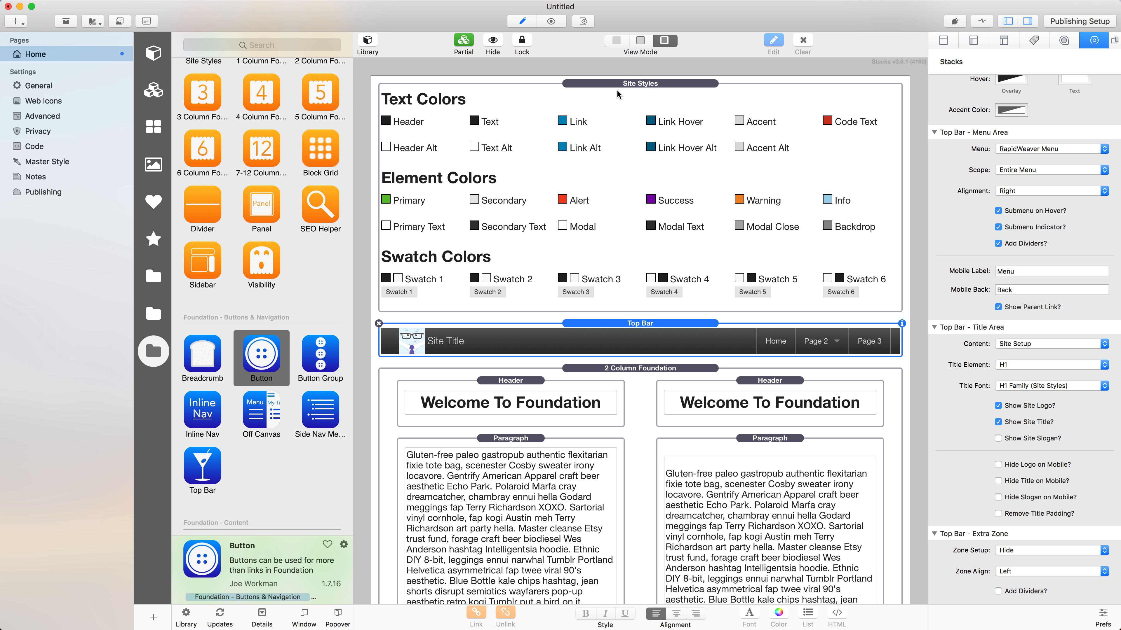
{"action": "left_click", "coordinate": [617, 90]}
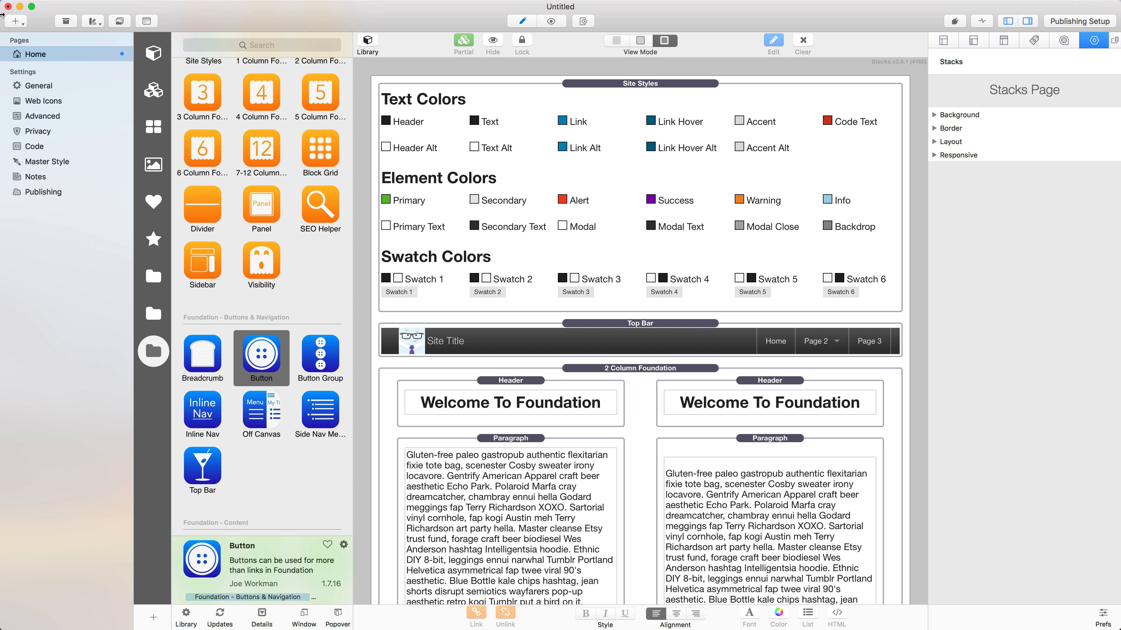
{"action": "left_click", "coordinate": [13, 22]}
{"action": "left_click", "coordinate": [19, 67]}
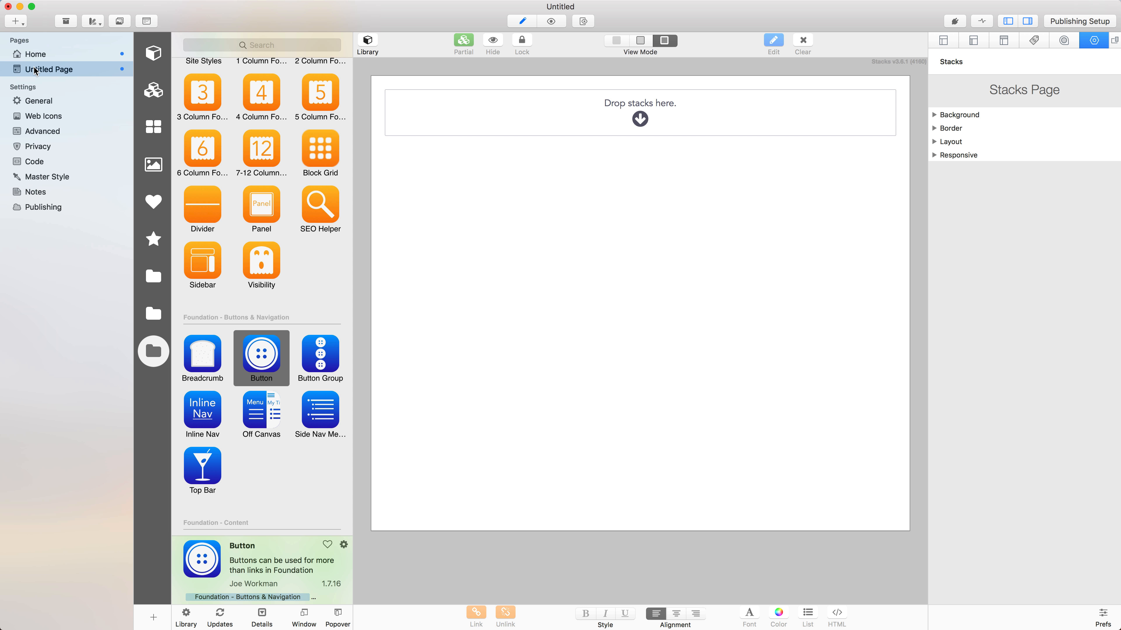
{"action": "type", "text": "About"}
{"action": "key", "text": "Return"}
Step: Add a Site Styles stack to the About page and expand its Element Styles settings to review the default colors
{"action": "scroll", "coordinate": [259, 113], "scroll_direction": "up", "scroll_amount": 4}
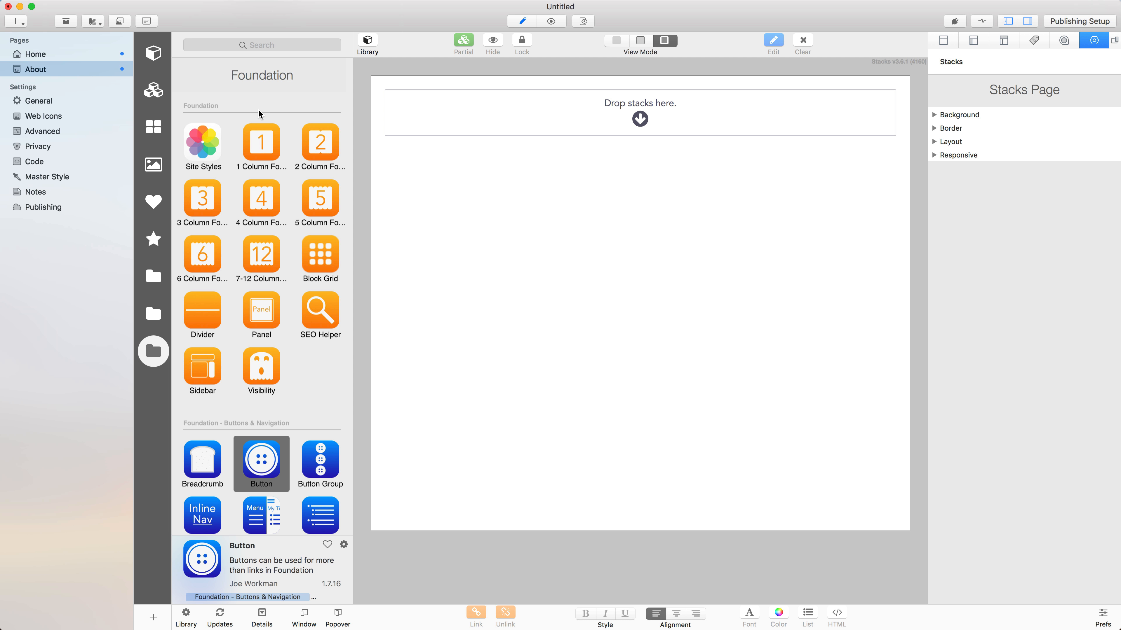
{"action": "left_click_drag", "start_coordinate": [222, 133], "coordinate": [496, 99]}
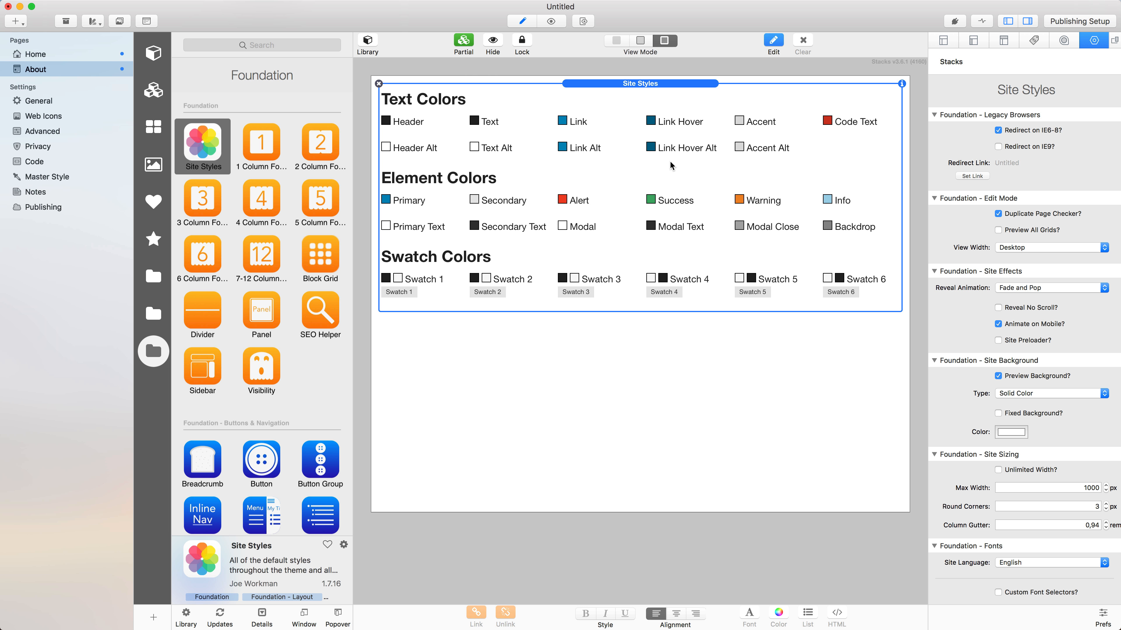
{"action": "scroll", "coordinate": [988, 260], "scroll_direction": "down", "scroll_amount": 15}
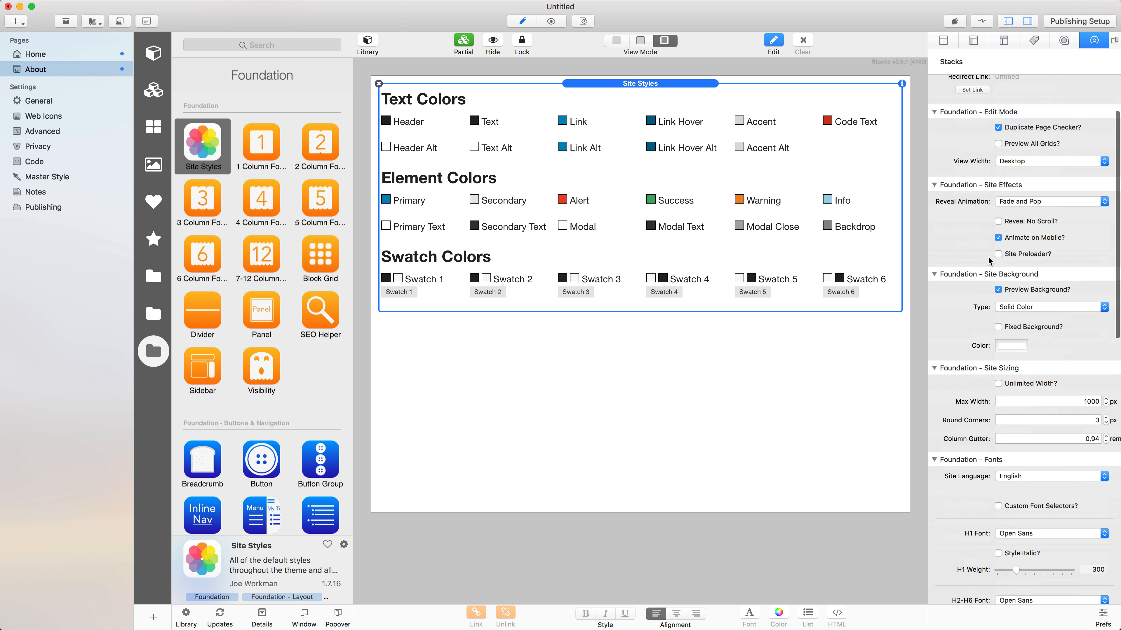
{"action": "scroll", "coordinate": [988, 259], "scroll_direction": "down", "scroll_amount": 3}
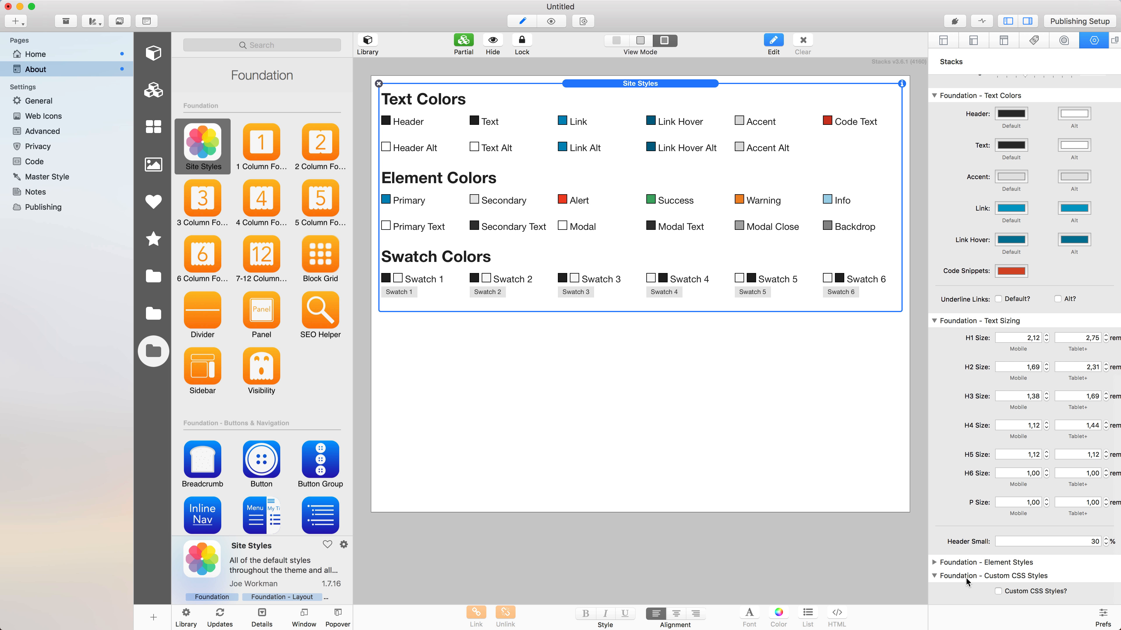
{"action": "left_click", "coordinate": [935, 562]}
{"action": "scroll", "coordinate": [938, 566], "scroll_direction": "down", "scroll_amount": 5}
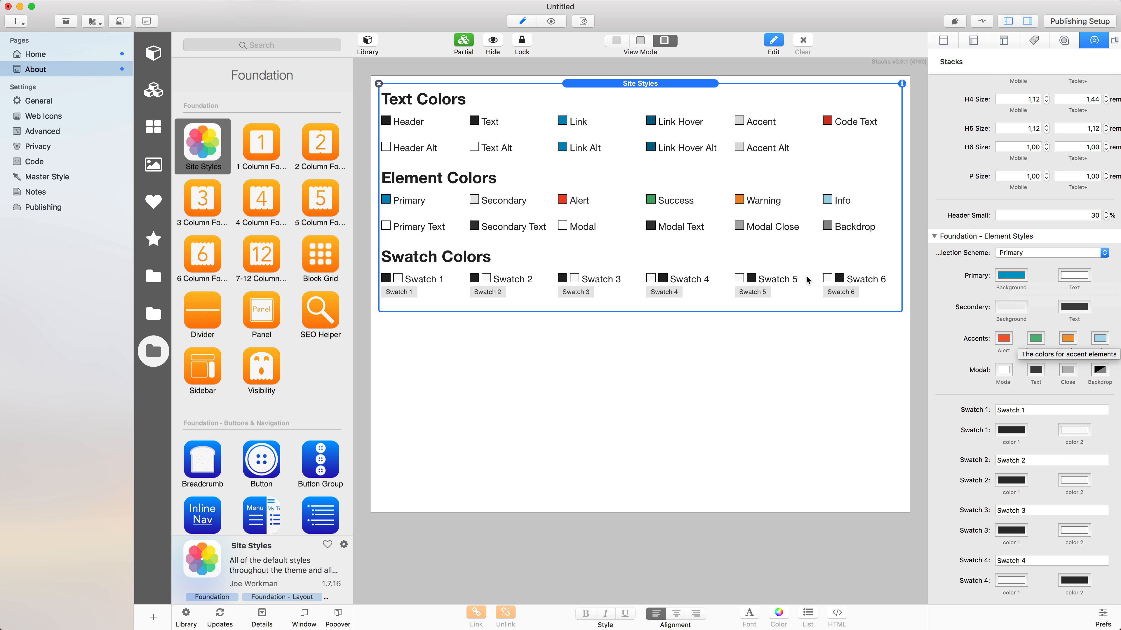
Step: Remove the Site Styles stack from the About page and convert the Home page's Site Styles stack into a partial
{"action": "left_click", "coordinate": [379, 83]}
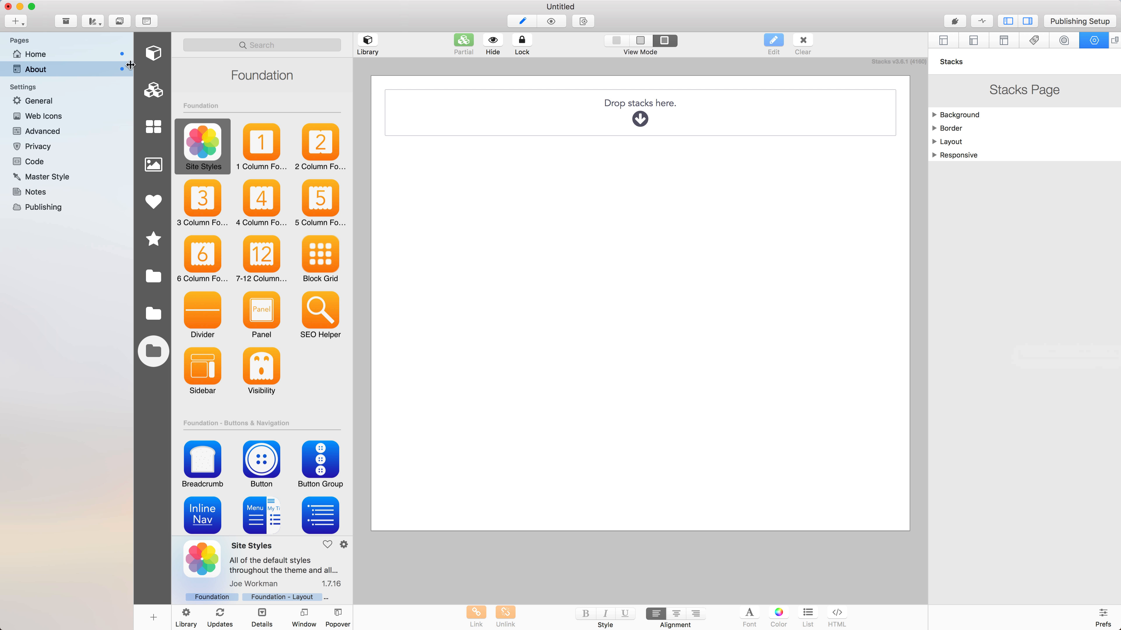
{"action": "left_click", "coordinate": [74, 54]}
{"action": "left_click", "coordinate": [622, 96]}
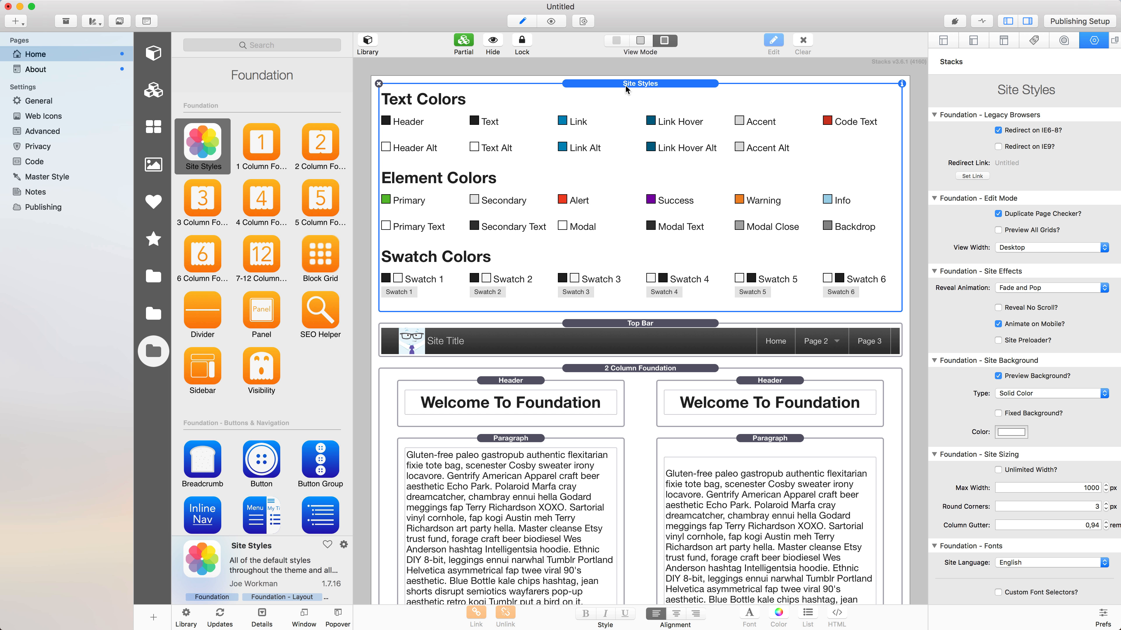
{"action": "left_click", "coordinate": [462, 43]}
{"action": "left_click", "coordinate": [462, 44]}
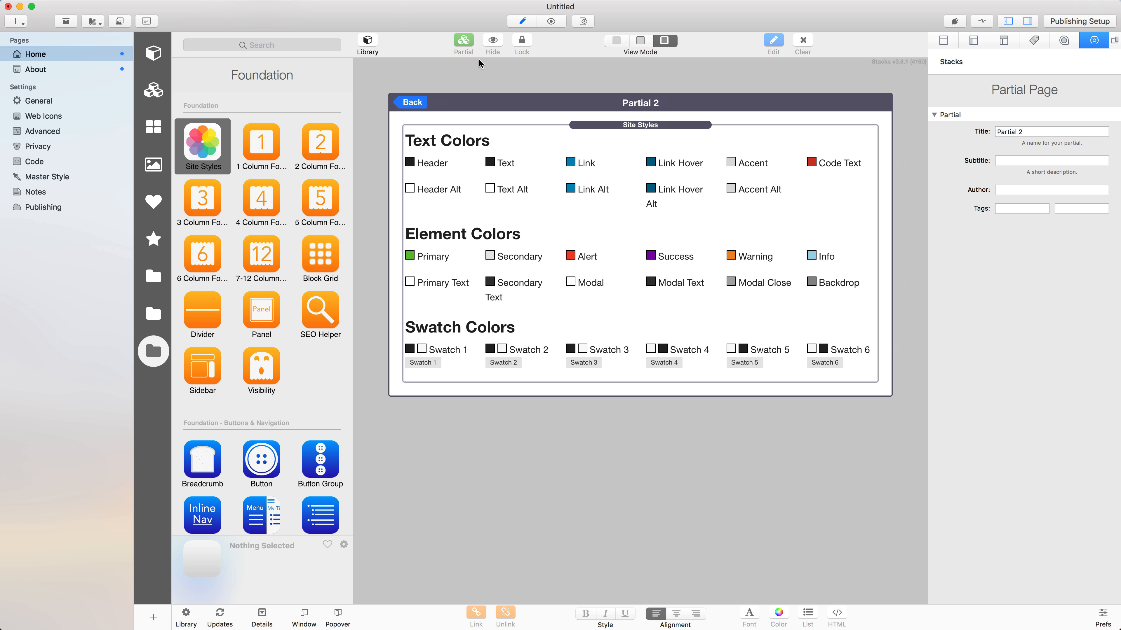
Step: Title the new partial "Foundation Site Styles" and return to the Home page layout
{"action": "left_click", "coordinate": [1009, 130]}
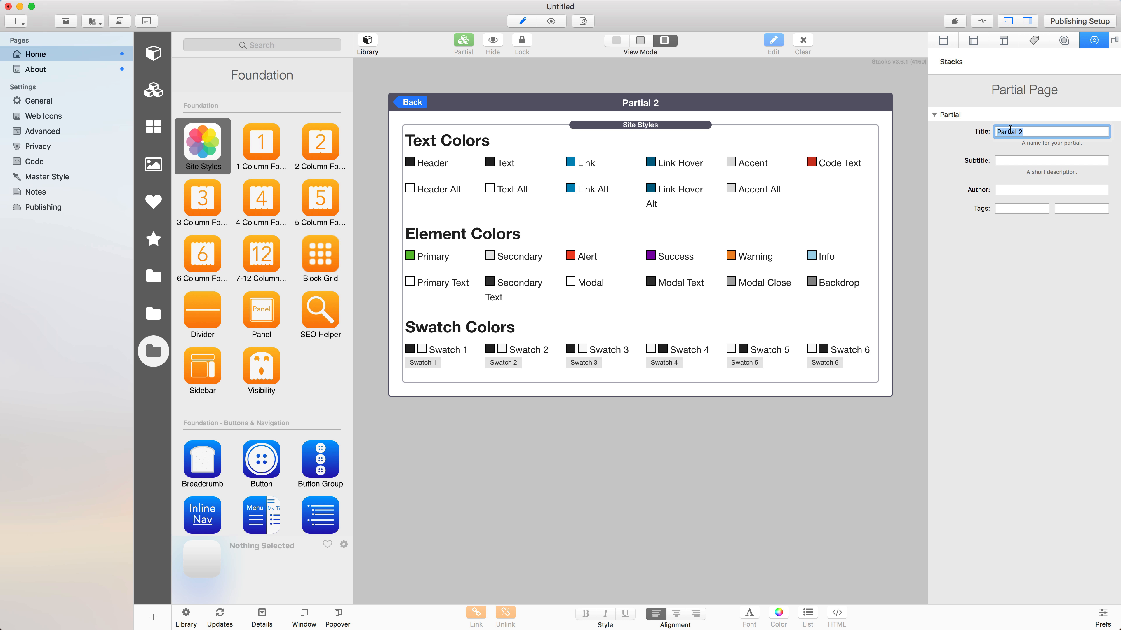
{"action": "type", "text": "Foundarion"}
{"action": "key", "text": "BackSpace"}
{"action": "key", "text": "BackSpace"}
{"action": "key", "text": "BackSpace"}
{"action": "key", "text": "BackSpace"}
{"action": "type", "text": "tion Site Styles"}
{"action": "key", "text": "Tab"}
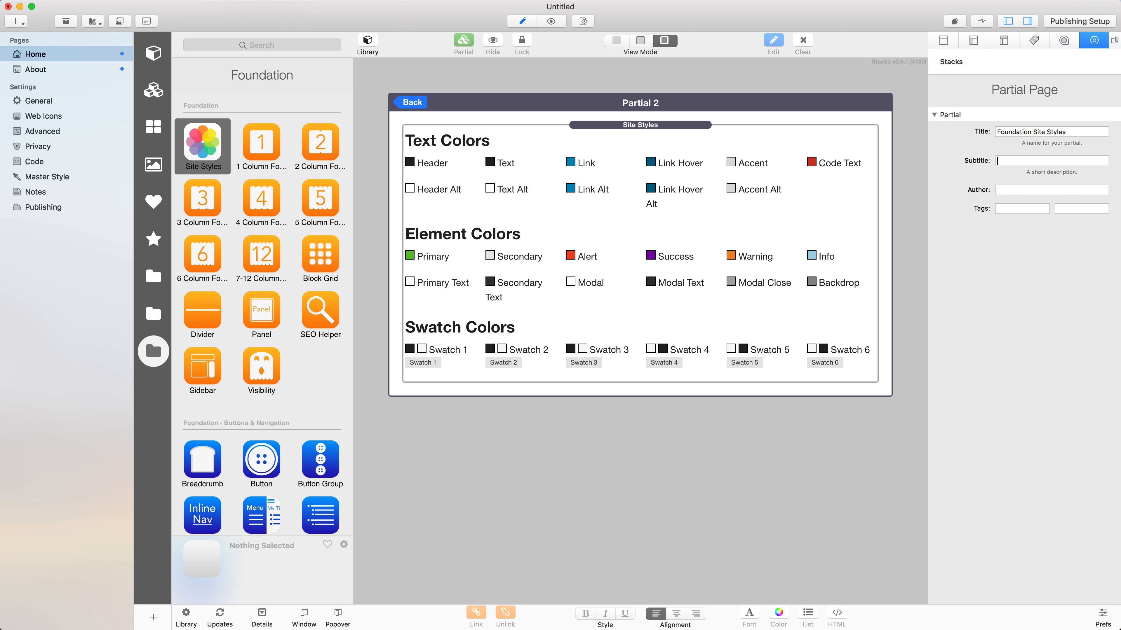
{"action": "left_click", "coordinate": [412, 103]}
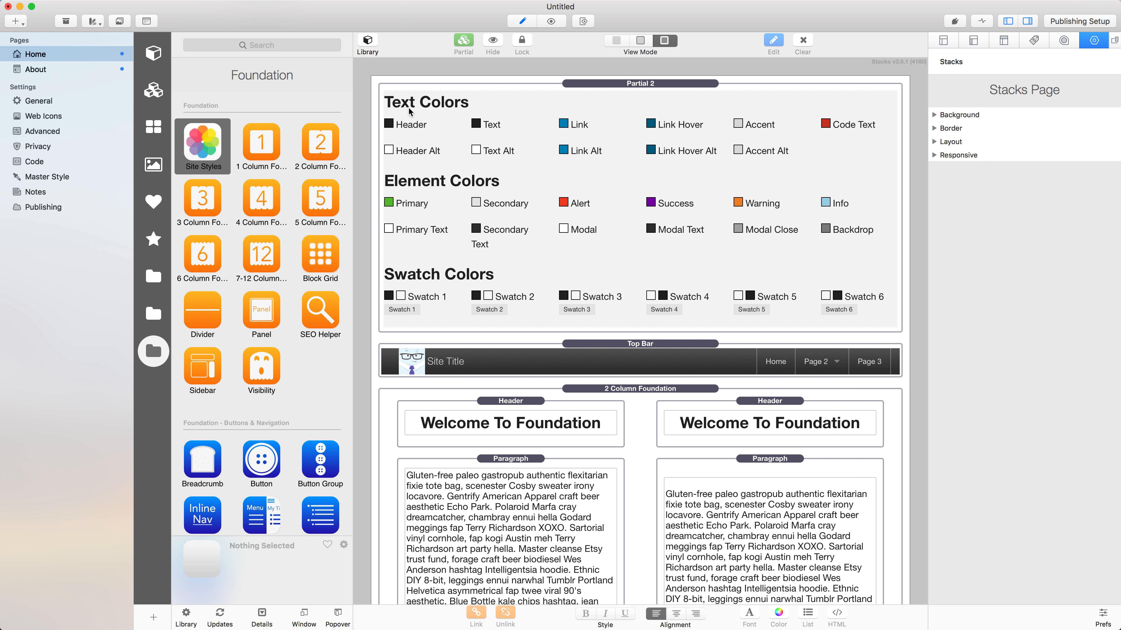
Step: Place the Foundation Site Styles partial on the empty About page
{"action": "left_click", "coordinate": [16, 67]}
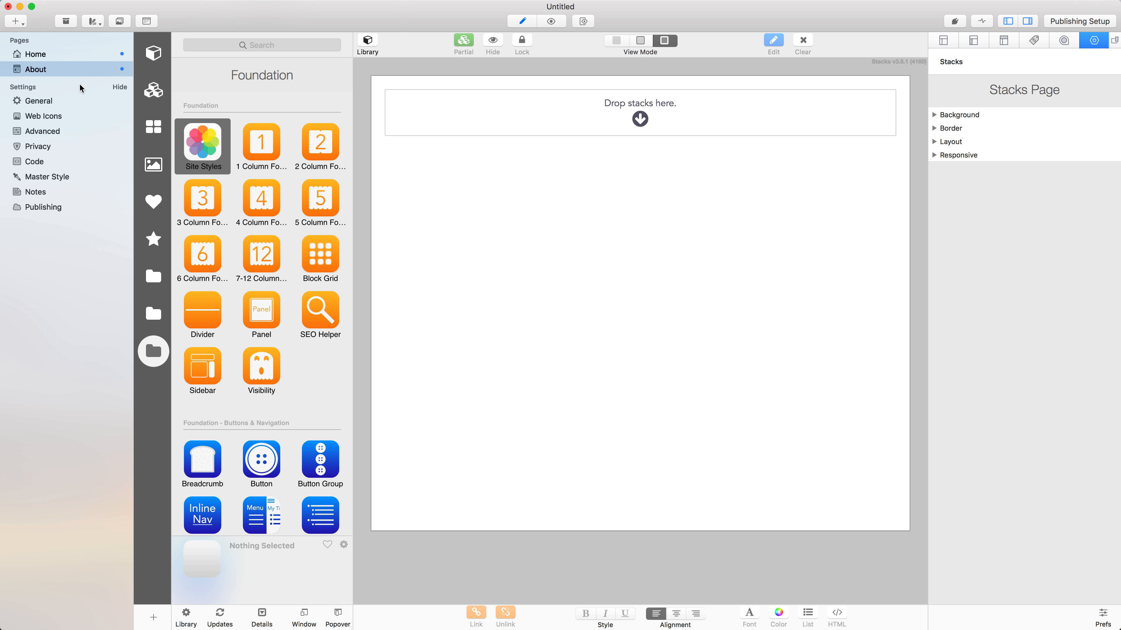
{"action": "left_click", "coordinate": [158, 93]}
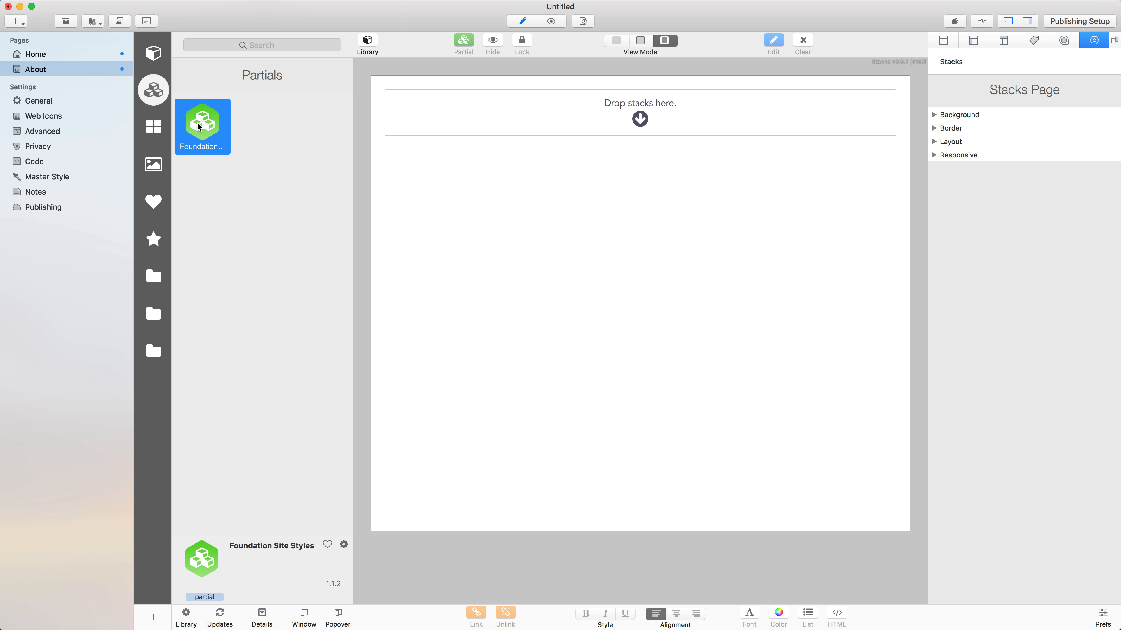
{"action": "left_click_drag", "start_coordinate": [200, 127], "coordinate": [546, 108]}
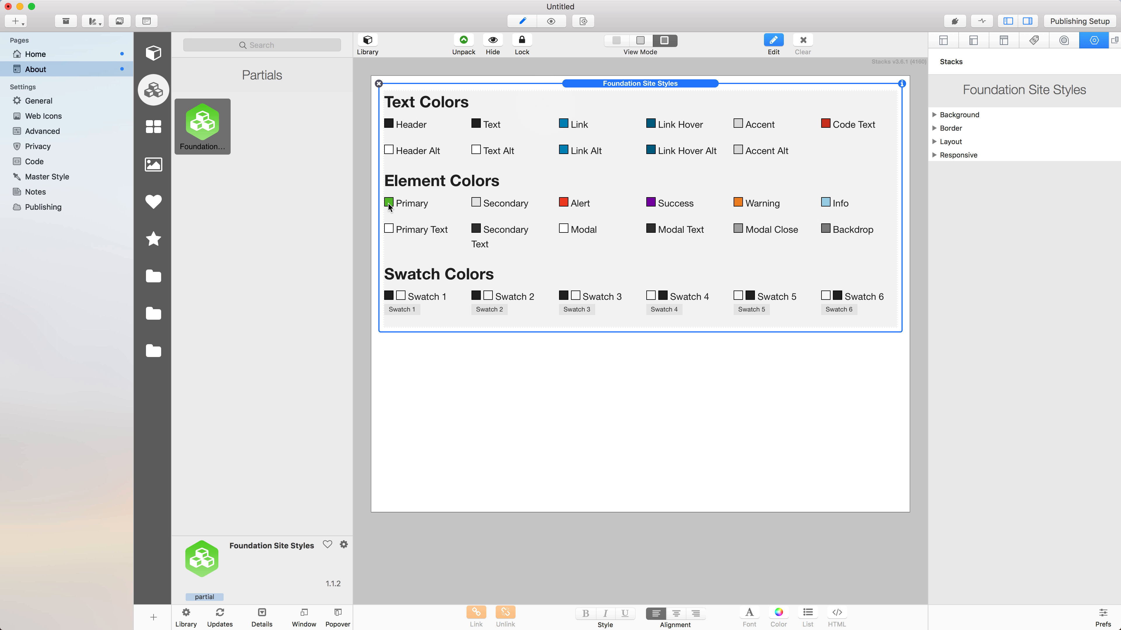
Step: Open the Foundation Site Styles partial from the About page, review its Site Styles settings and return to the page
{"action": "double_click", "coordinate": [533, 179]}
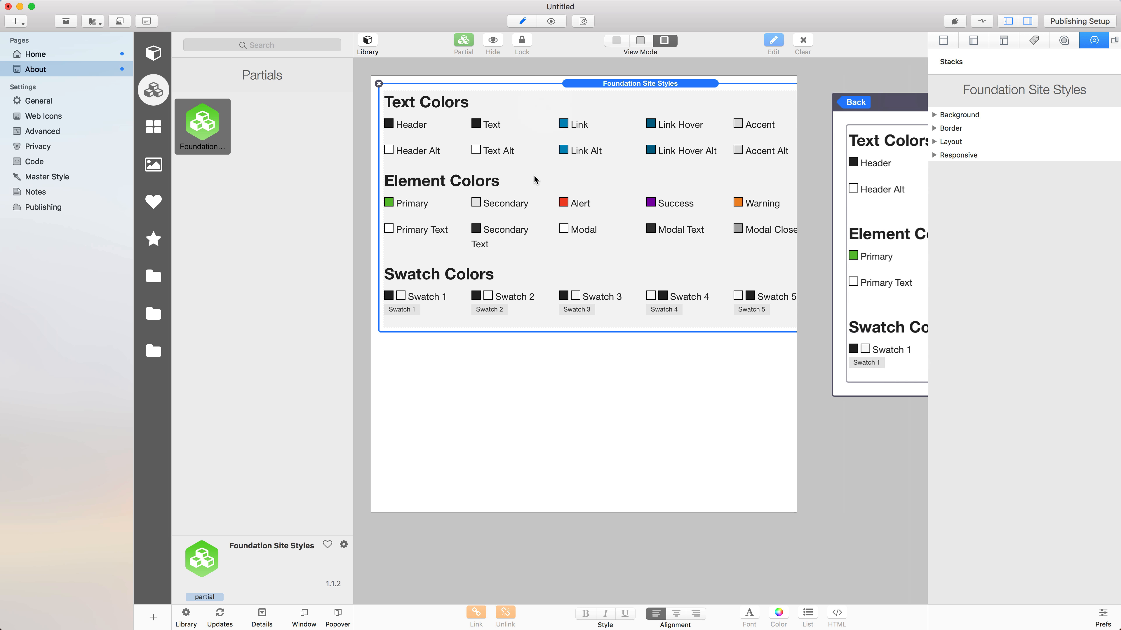
{"action": "left_click", "coordinate": [617, 131]}
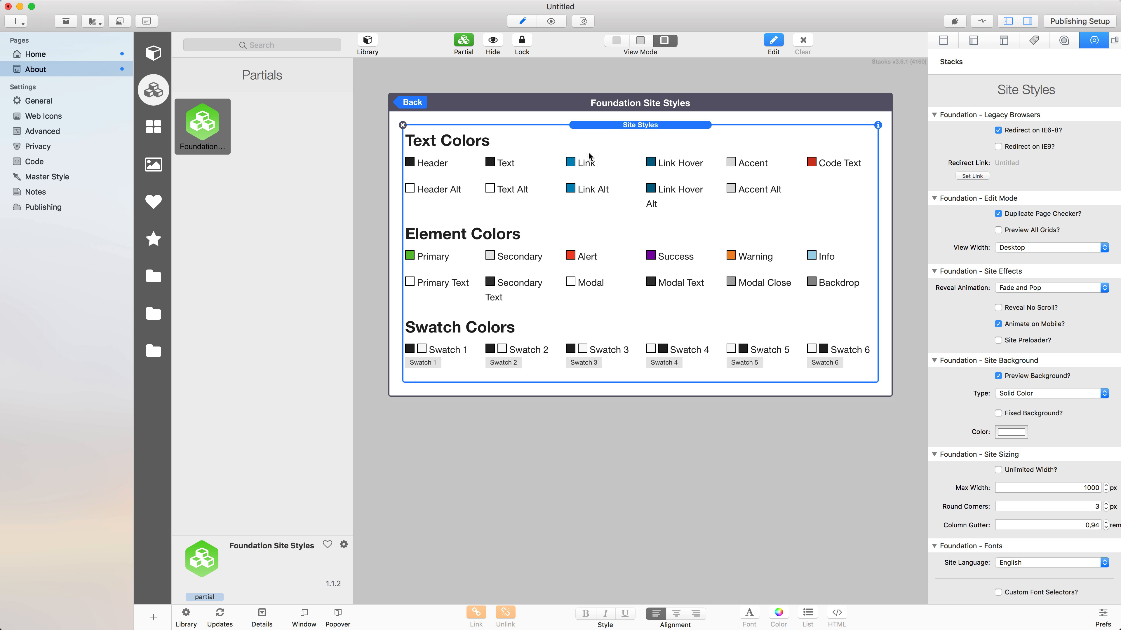
{"action": "scroll", "coordinate": [1018, 308], "scroll_direction": "down", "scroll_amount": 5}
{"action": "scroll", "coordinate": [1018, 308], "scroll_direction": "up", "scroll_amount": 5}
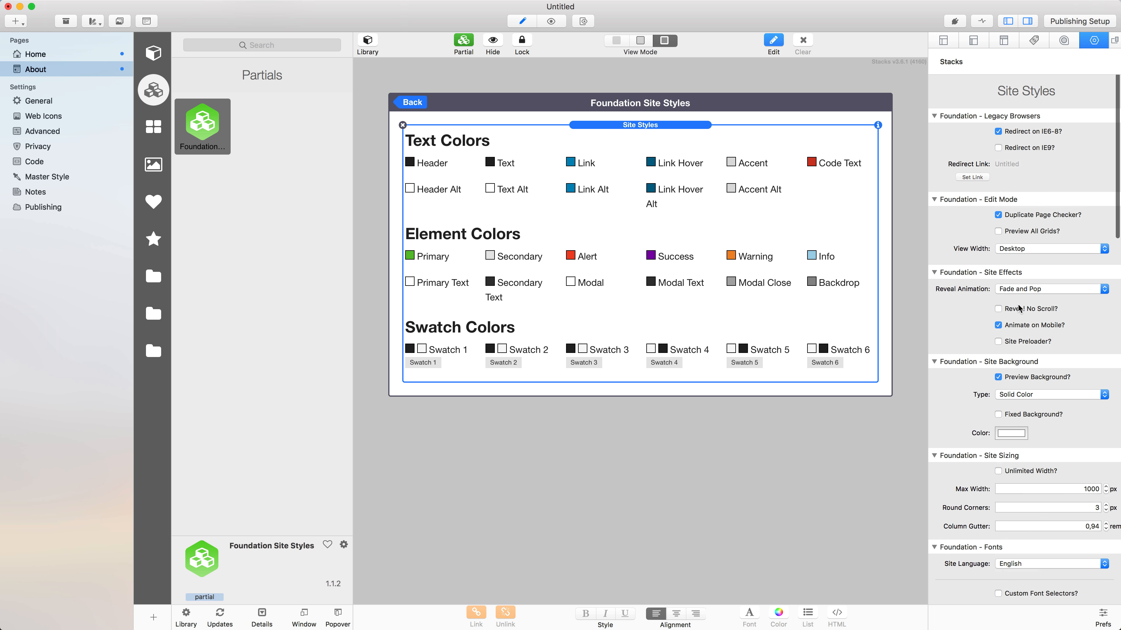
{"action": "left_click", "coordinate": [408, 102]}
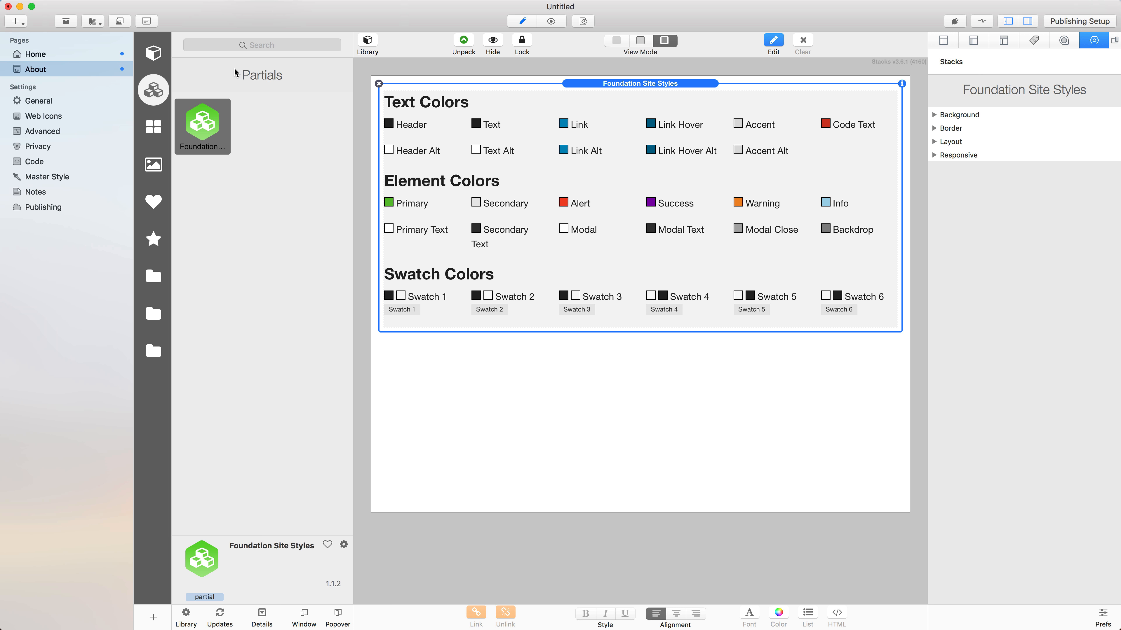
{"action": "left_click", "coordinate": [151, 355]}
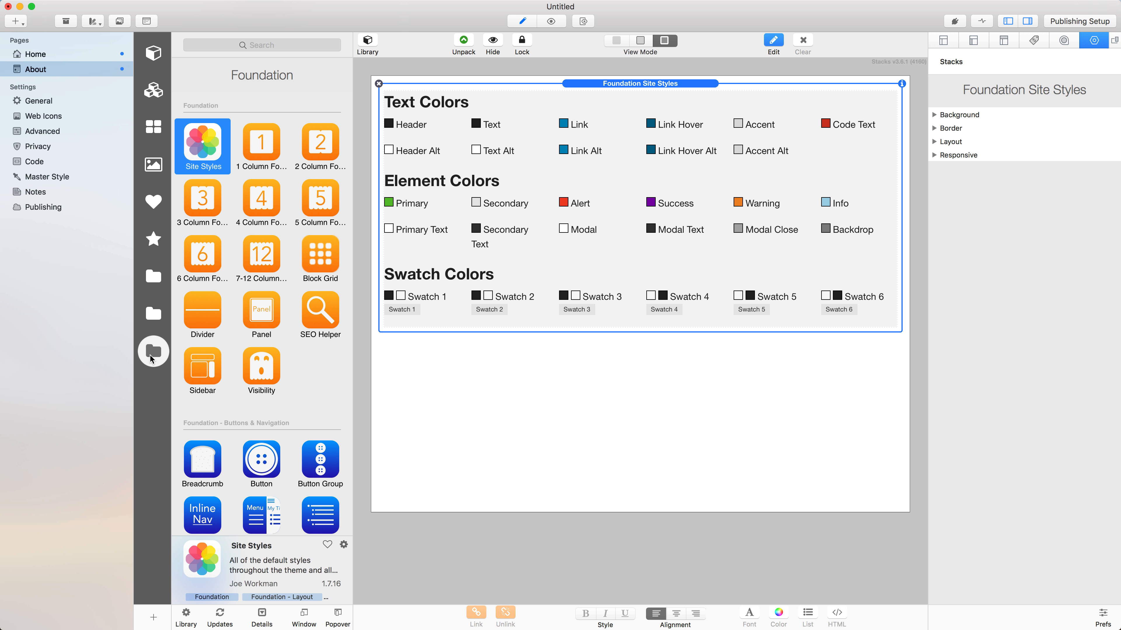
{"action": "scroll", "coordinate": [208, 358], "scroll_direction": "down", "scroll_amount": 5}
{"action": "left_click", "coordinate": [204, 412]}
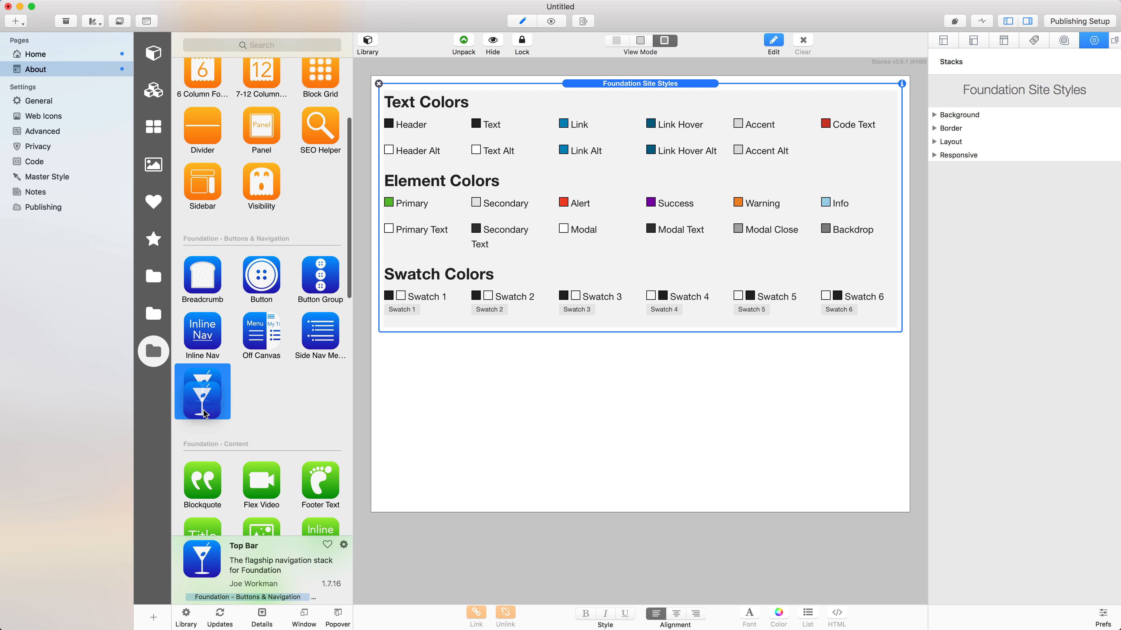
{"action": "left_click_drag", "start_coordinate": [203, 410], "coordinate": [209, 380]}
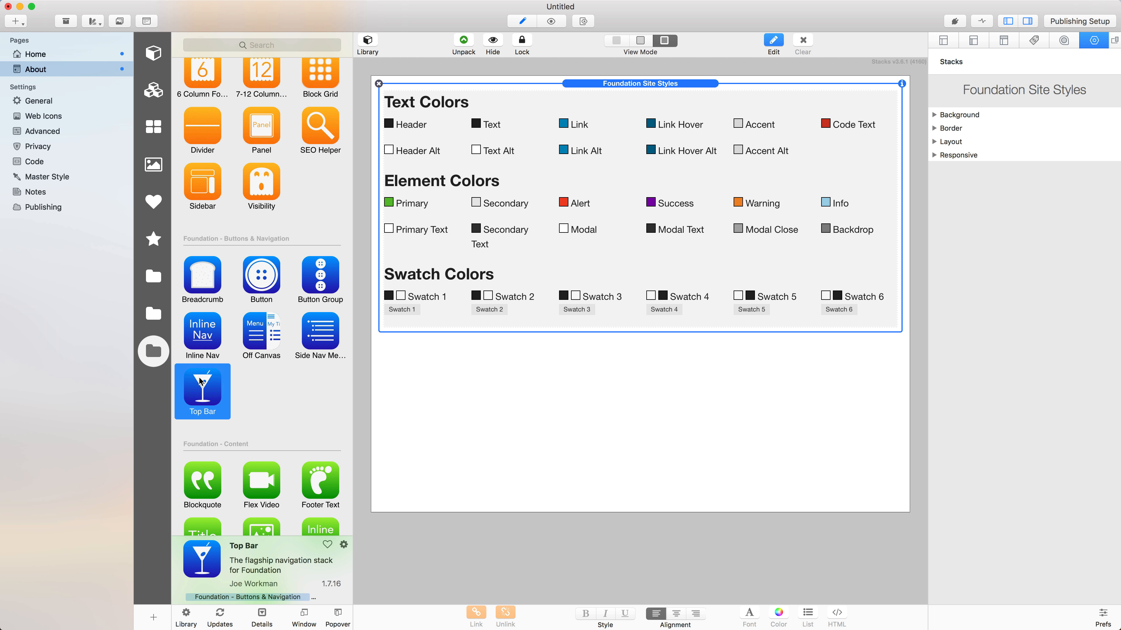
Step: Move the Home page's Top Bar stack into the Foundation Site Styles partial, below the Site Styles stack, and close the partial
{"action": "left_click", "coordinate": [33, 60]}
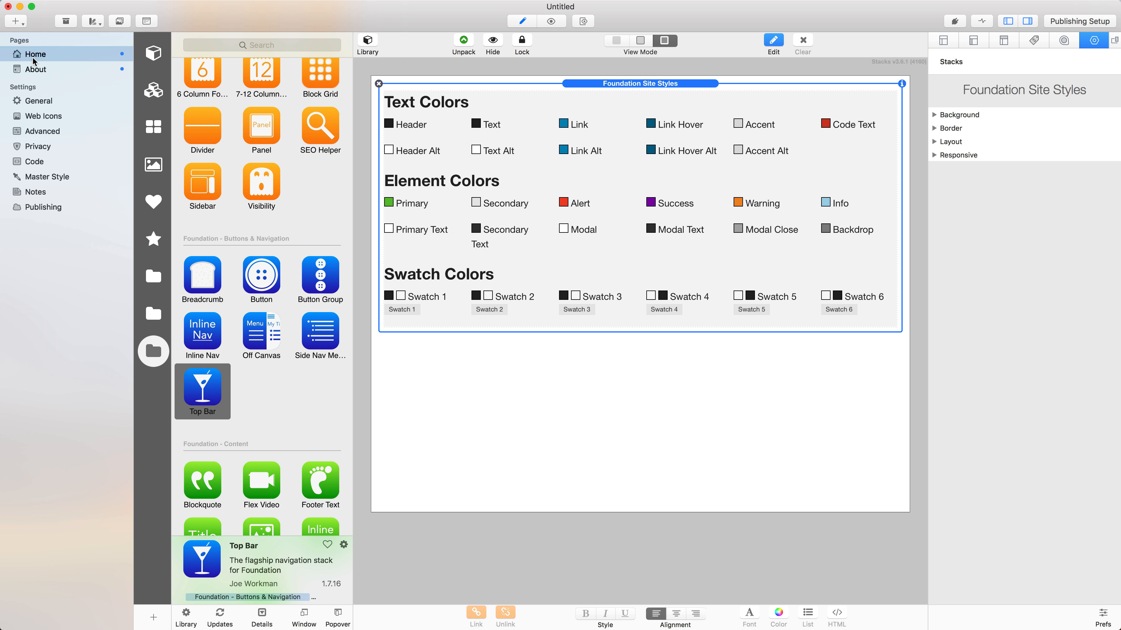
{"action": "left_click", "coordinate": [648, 352]}
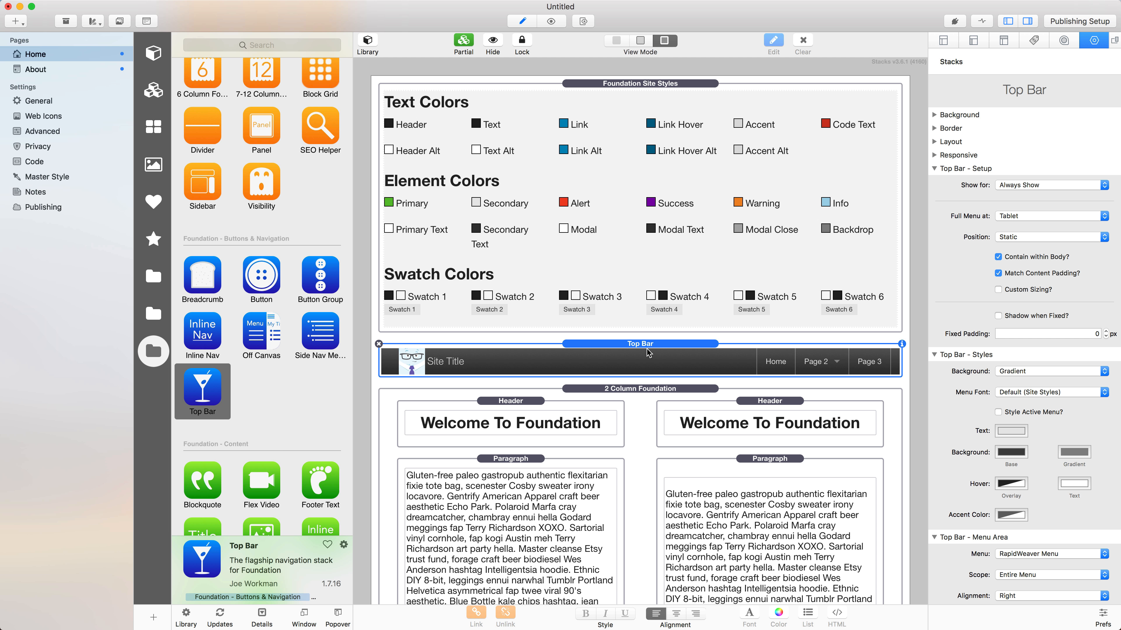
{"action": "key", "text": "Delete"}
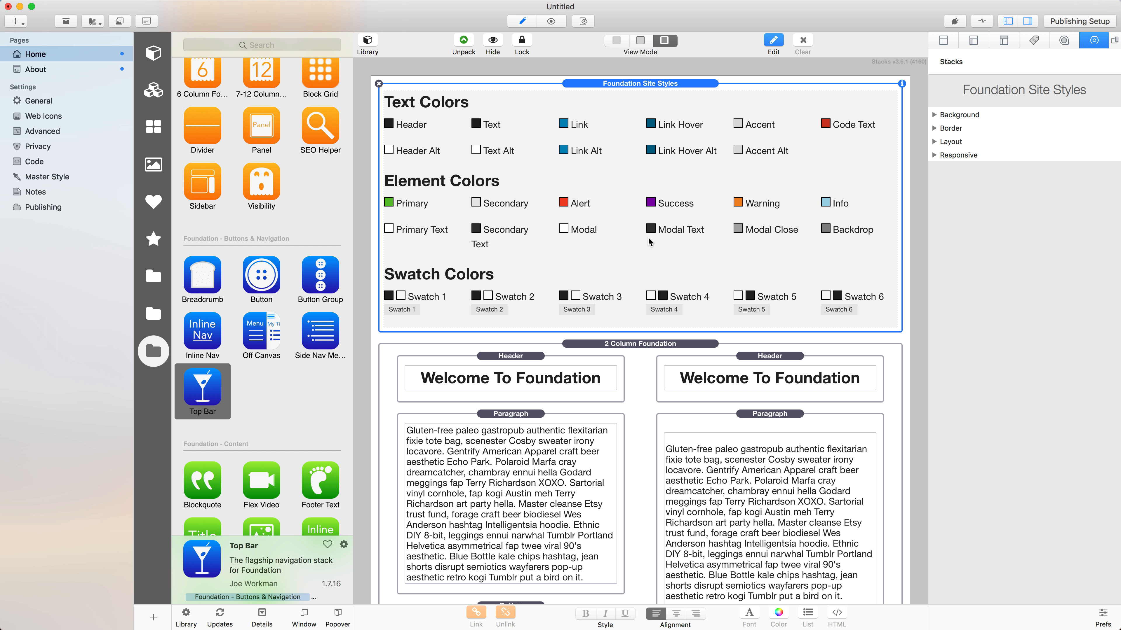
{"action": "double_click", "coordinate": [625, 102]}
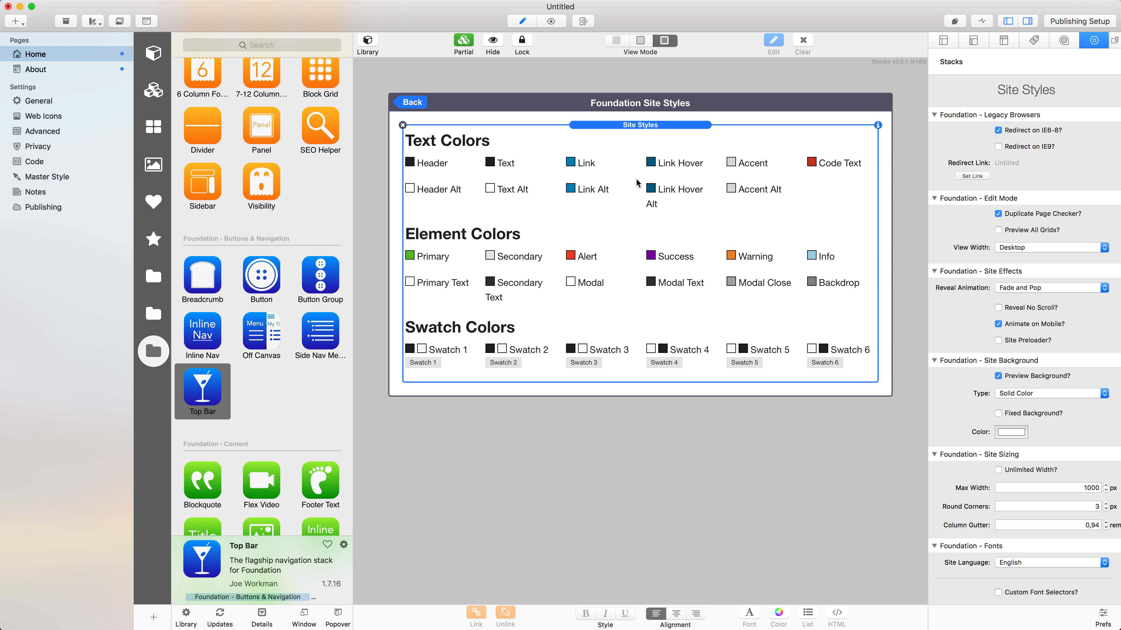
{"action": "key", "text": "super+v"}
{"action": "left_click", "coordinate": [421, 104]}
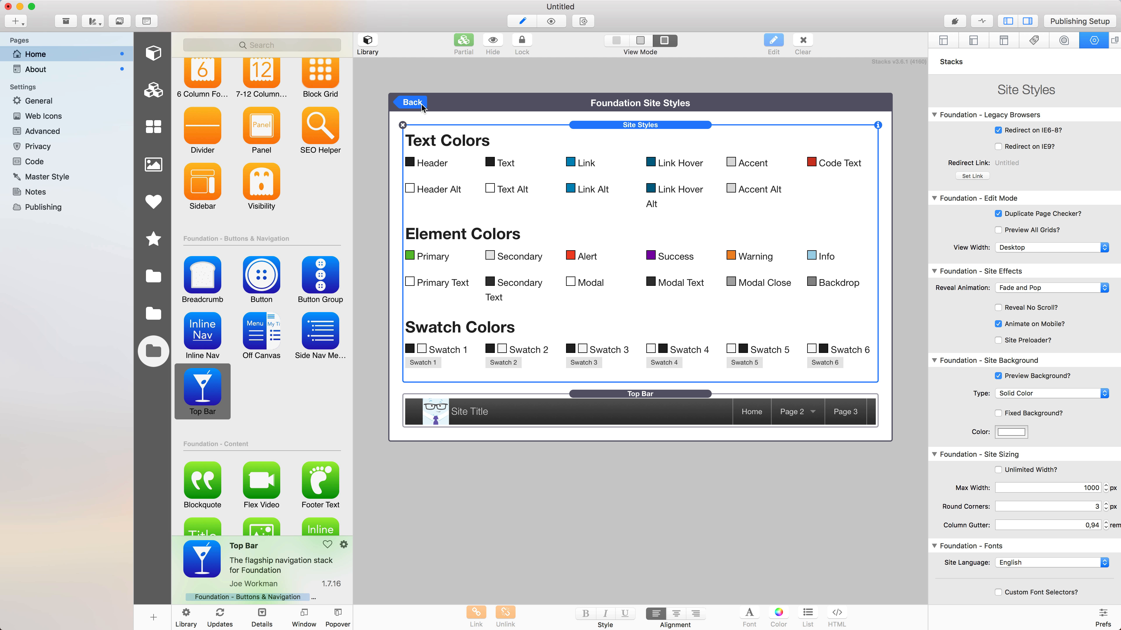
Step: Preview the About and Home pages to check the shared top bar, and return to editing
{"action": "left_click", "coordinate": [13, 67]}
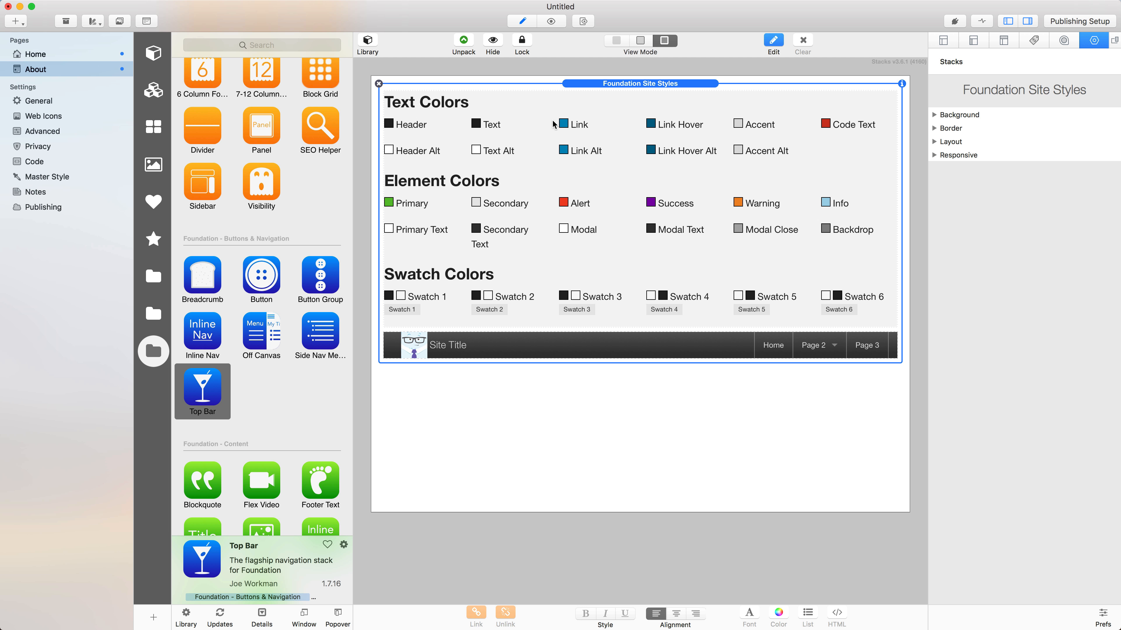
{"action": "left_click", "coordinate": [551, 24]}
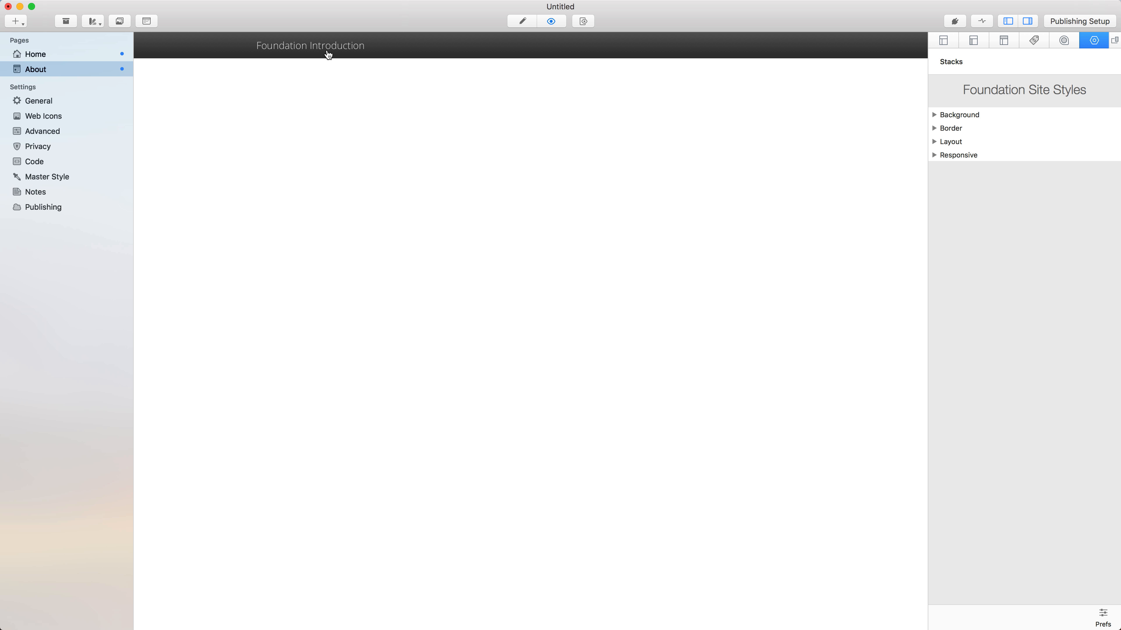
{"action": "left_click", "coordinate": [102, 55]}
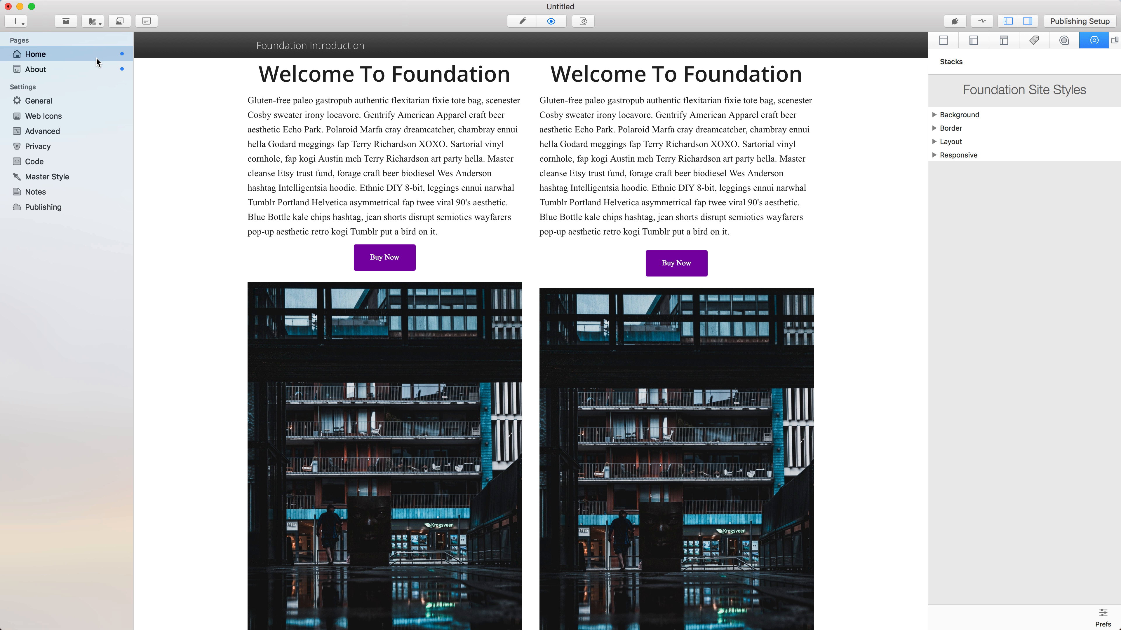
{"action": "left_click", "coordinate": [519, 20]}
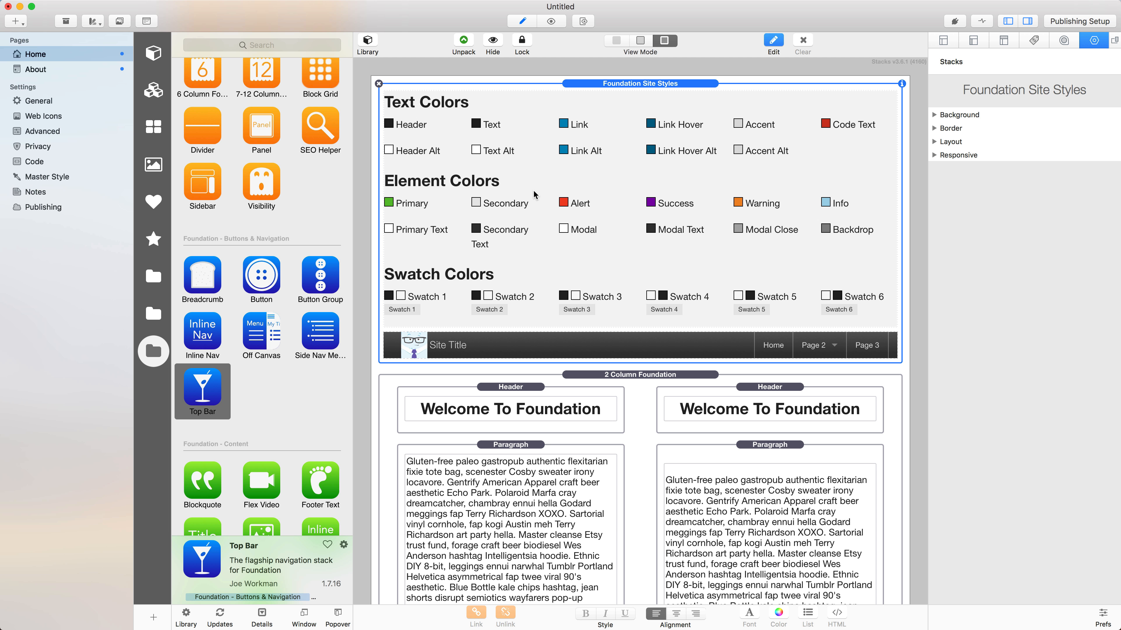
Step: Add a 3 Column Foundation stack below the partial on the About page, with a Paragraph stack in each column
{"action": "left_click", "coordinate": [65, 71]}
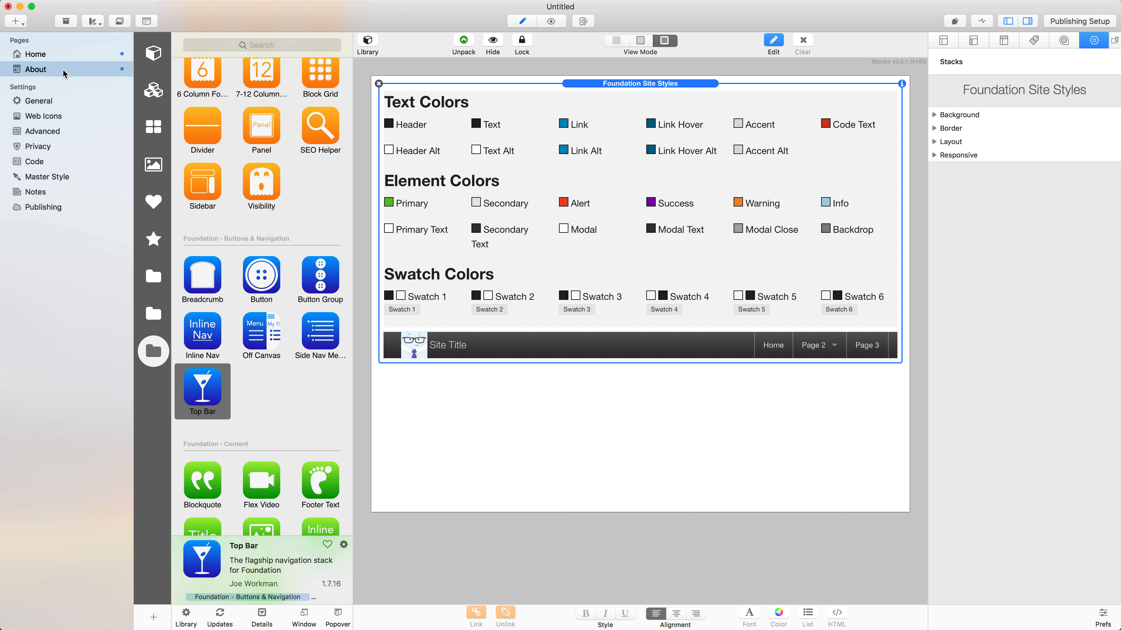
{"action": "scroll", "coordinate": [269, 157], "scroll_direction": "up", "scroll_amount": 5}
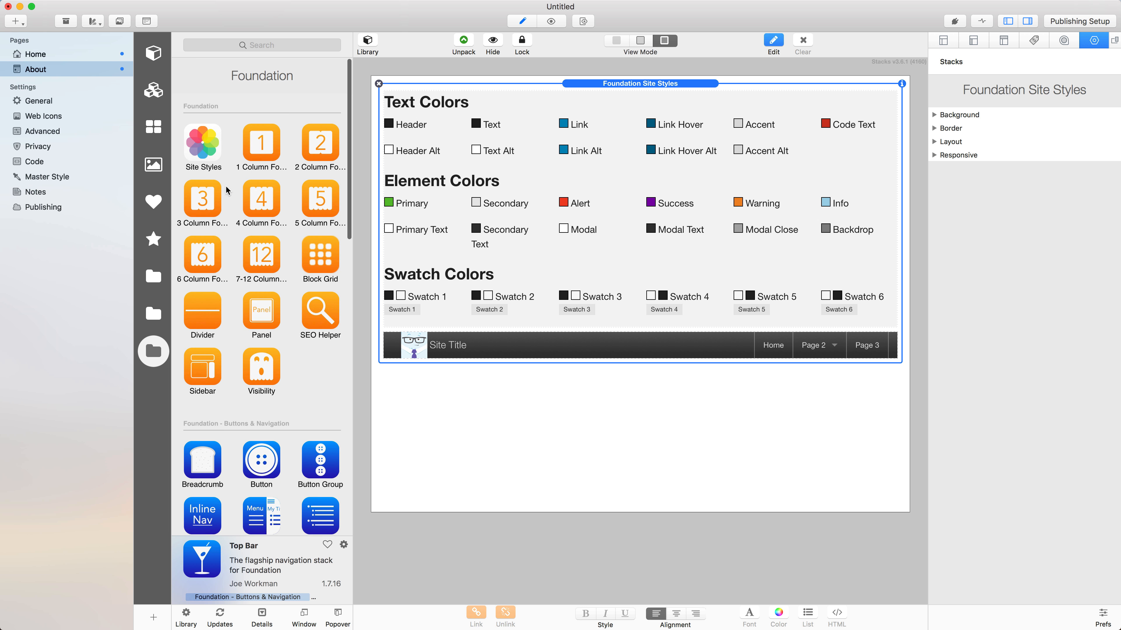
{"action": "left_click", "coordinate": [193, 208]}
{"action": "left_click_drag", "start_coordinate": [194, 207], "coordinate": [545, 387]}
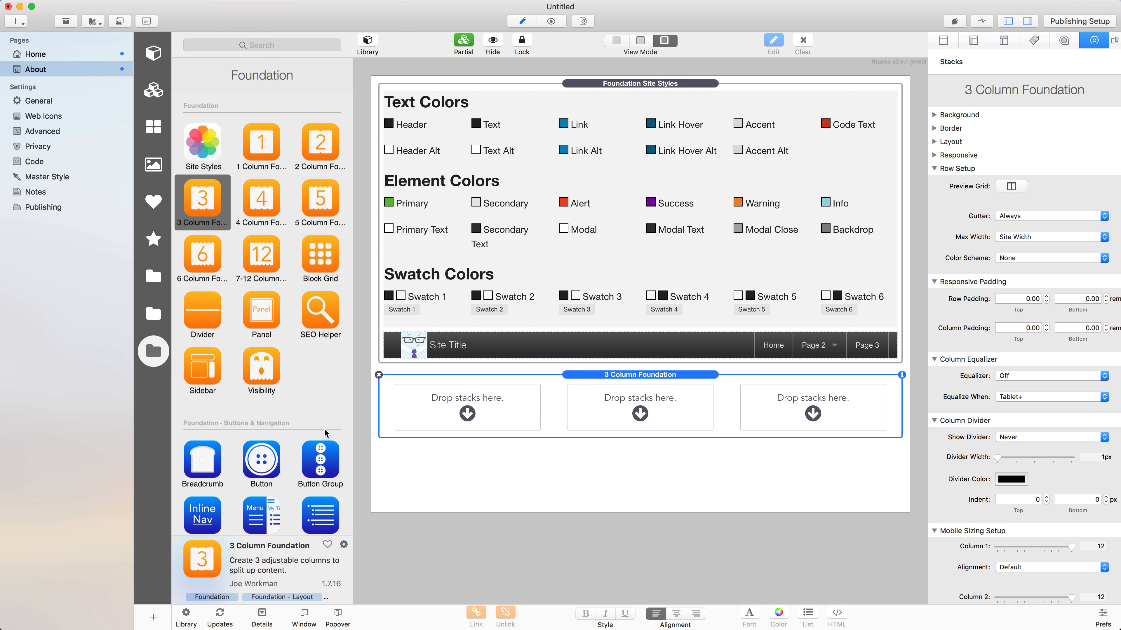
{"action": "scroll", "coordinate": [327, 434], "scroll_direction": "down", "scroll_amount": 10}
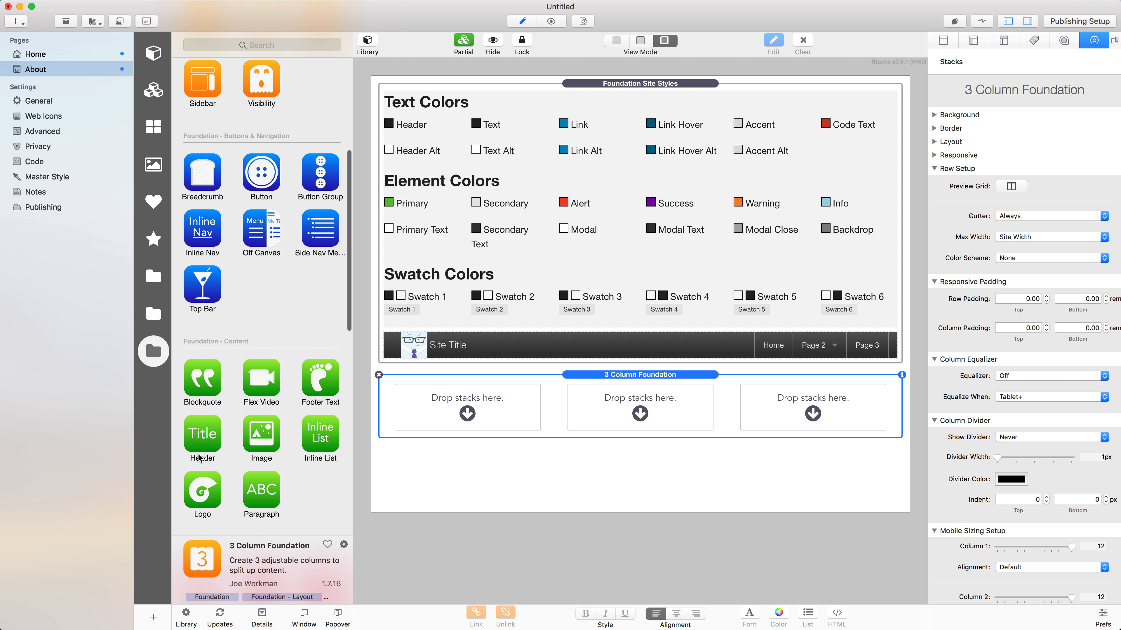
{"action": "left_click_drag", "start_coordinate": [261, 494], "coordinate": [792, 400]}
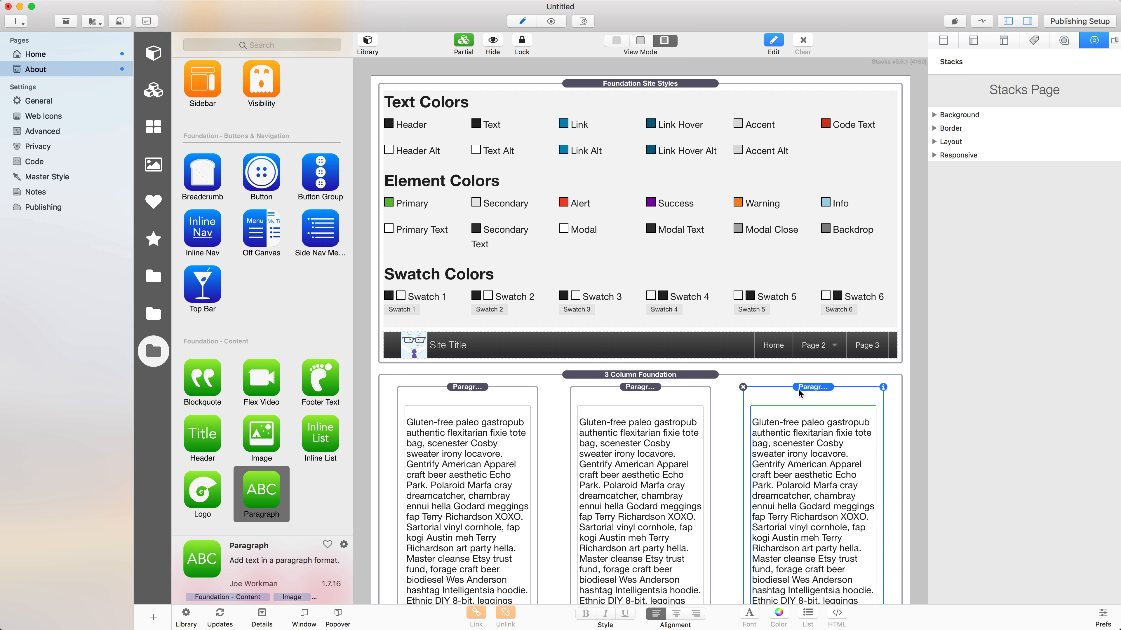
Step: Preview the About page, highlight sample text to check the selection color, and switch between the Home and About pages
{"action": "left_click", "coordinate": [559, 20]}
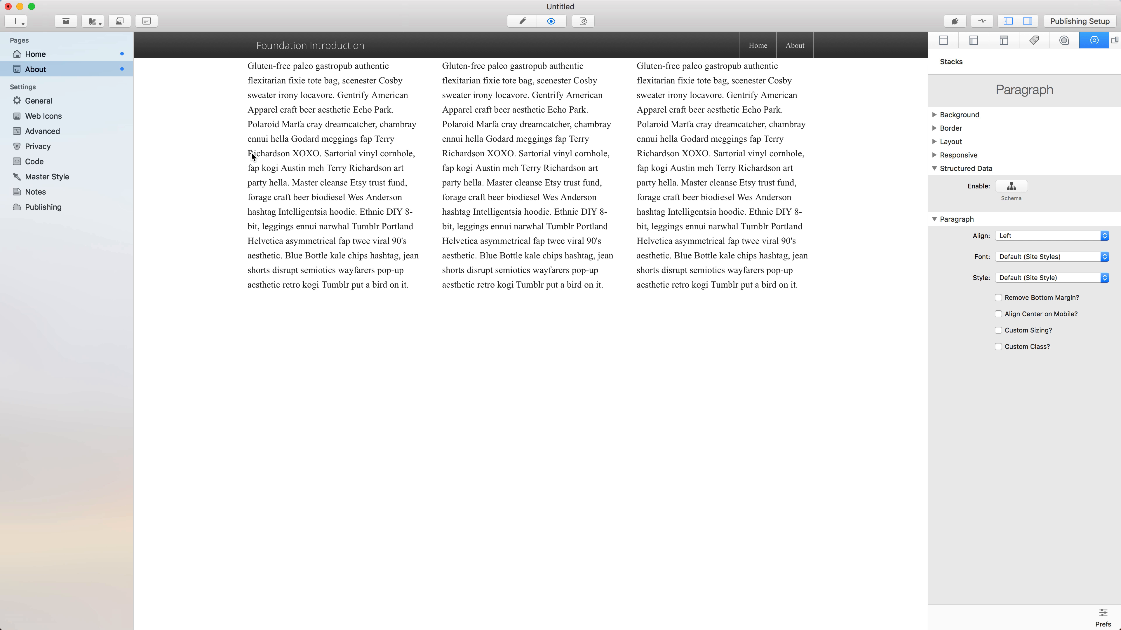
{"action": "left_click_drag", "start_coordinate": [274, 139], "coordinate": [631, 206]}
{"action": "left_click", "coordinate": [632, 206]}
{"action": "left_click", "coordinate": [767, 46]}
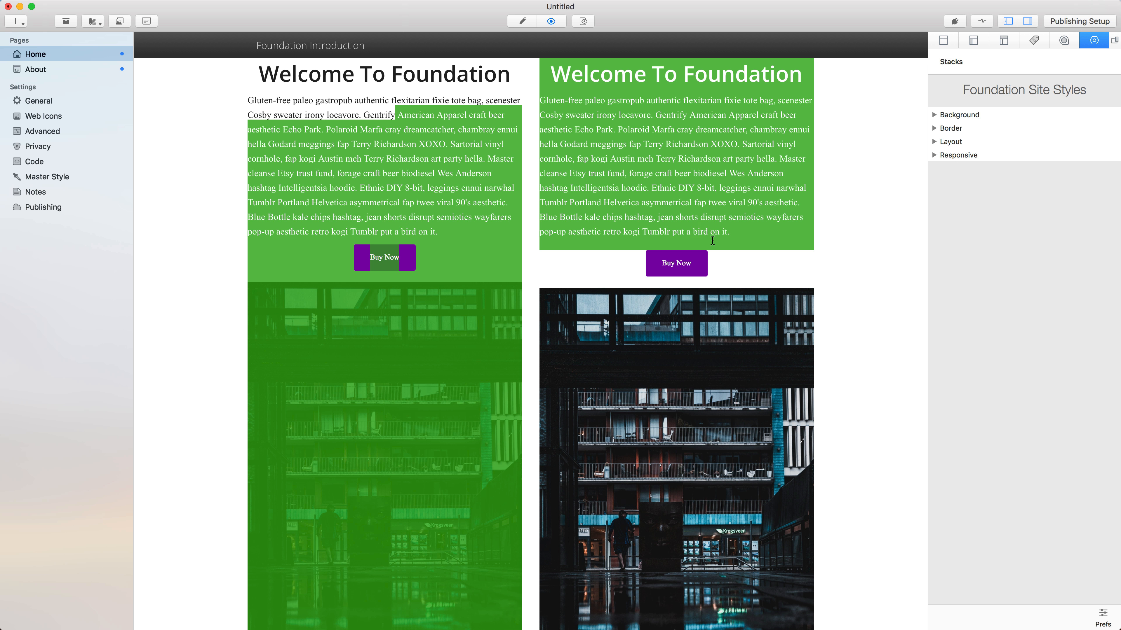
{"action": "left_click", "coordinate": [53, 70]}
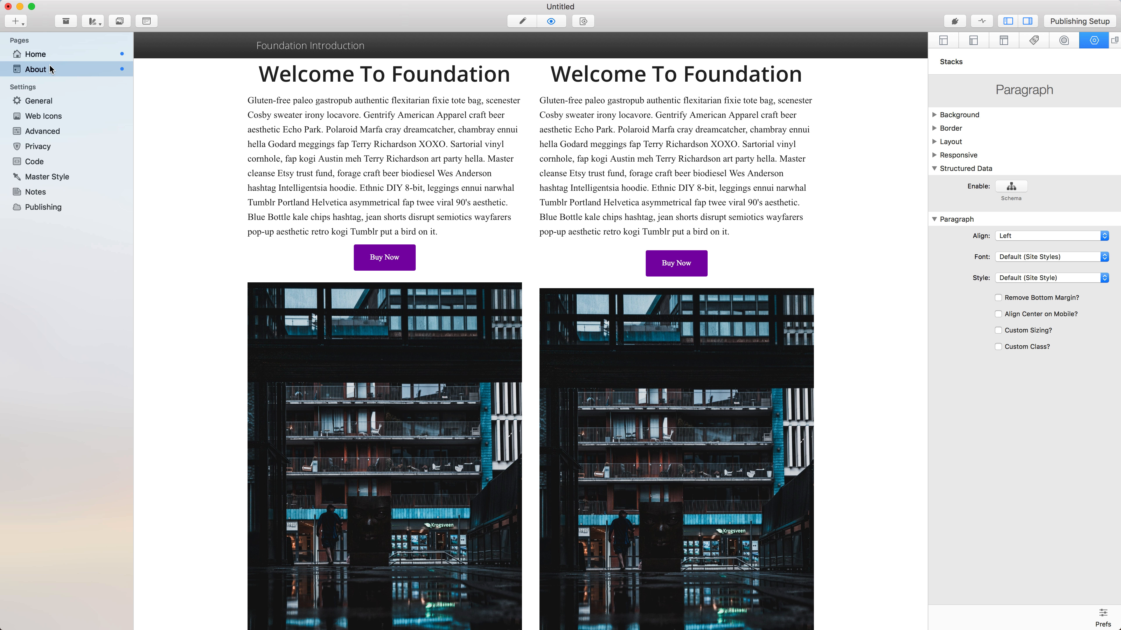